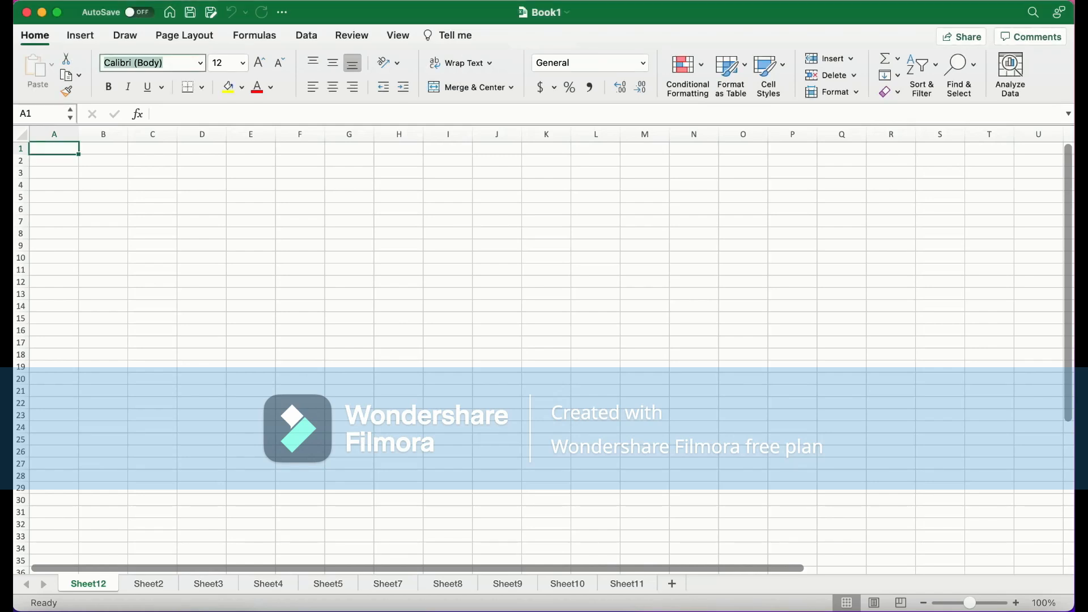
Enter 20, 30 and 50 in cells A1, B1 and C1
{"action": "type", "text": "20"}
{"action": "key", "text": "Tab"}
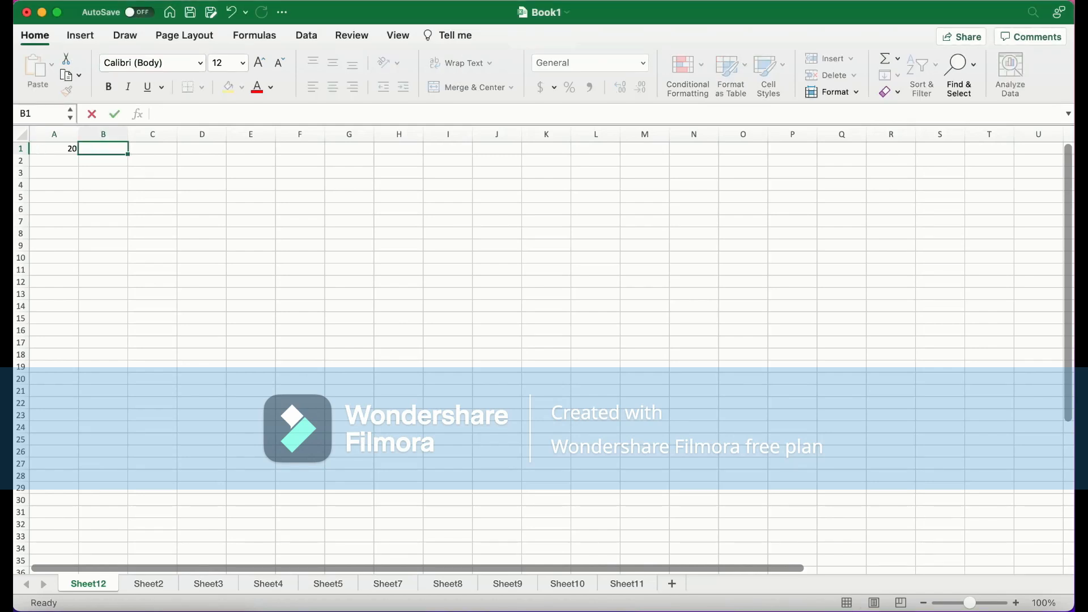
{"action": "type", "text": "30"}
{"action": "key", "text": "Tab"}
{"action": "type", "text": "50"}
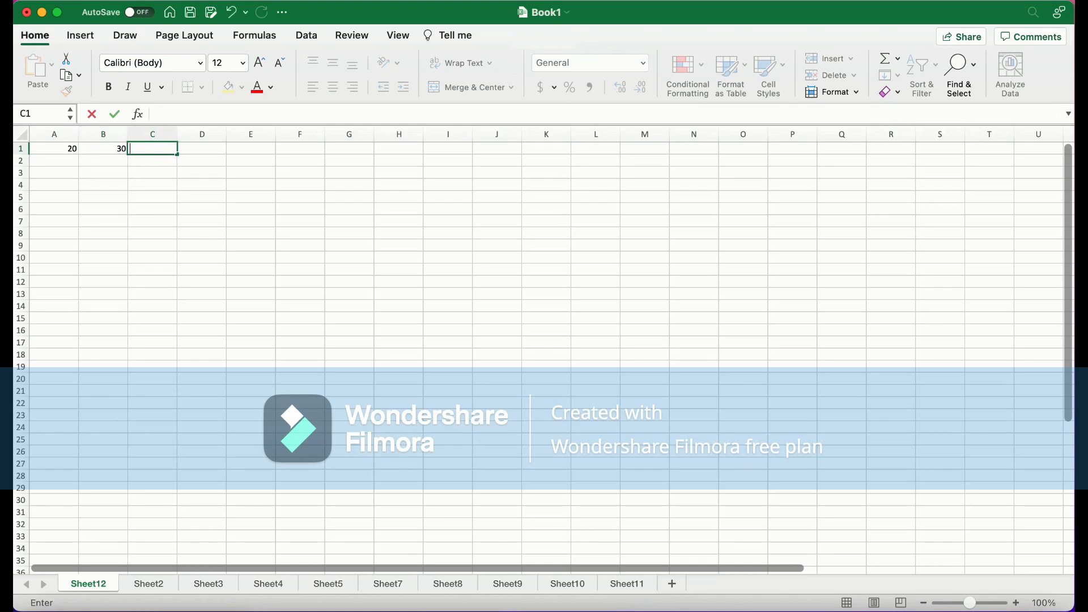
{"action": "left_click", "coordinate": [153, 184]}
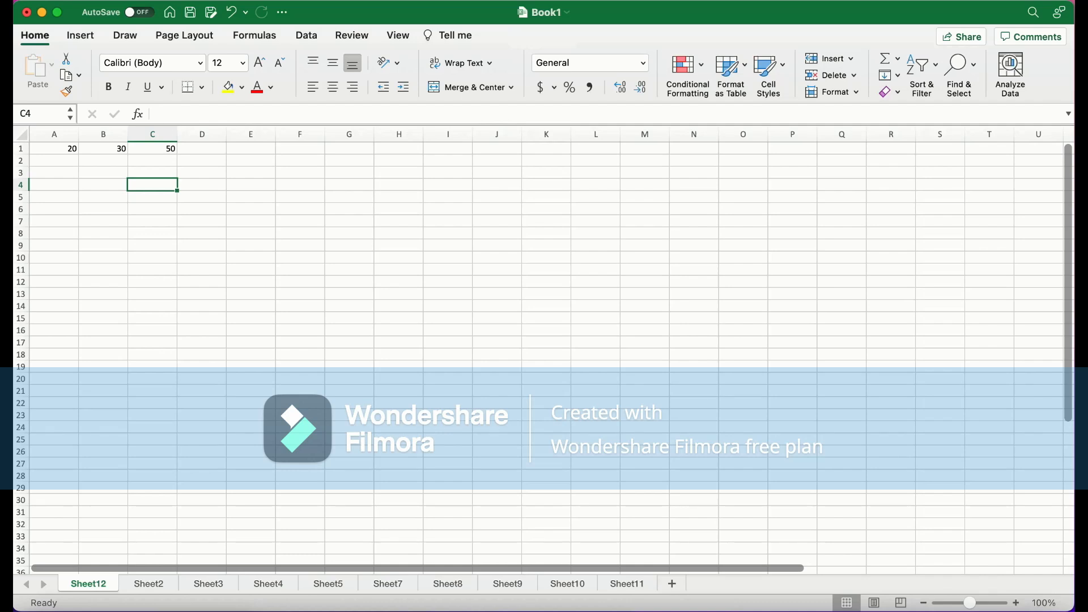
Copy the range A1:D2, paste it at A4, and undo the paste
{"action": "left_click_drag", "start_coordinate": [201, 161], "coordinate": [57, 149]}
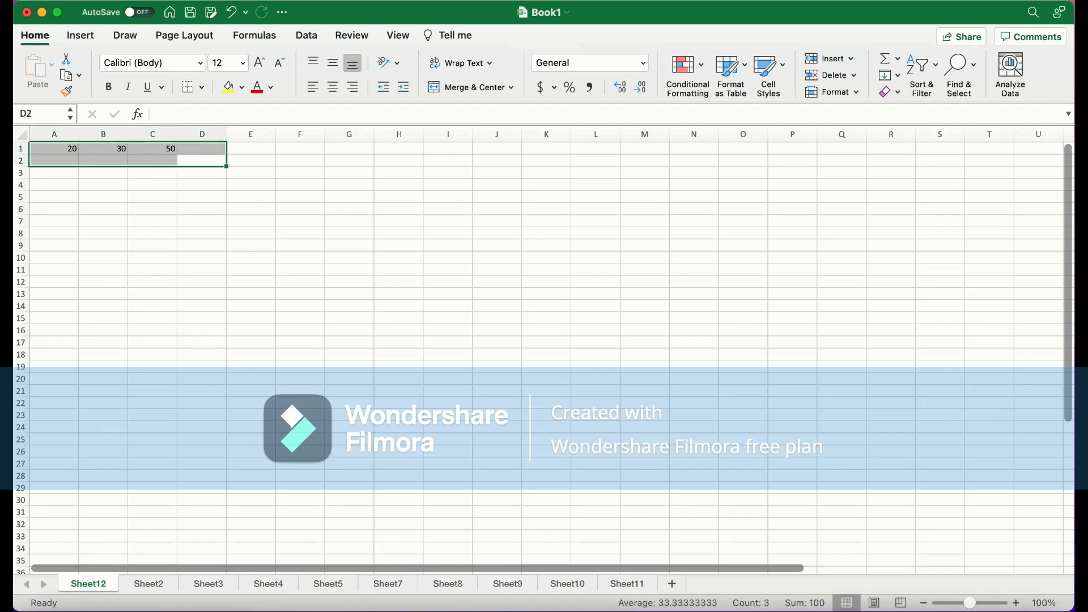
{"action": "key", "text": "super+c"}
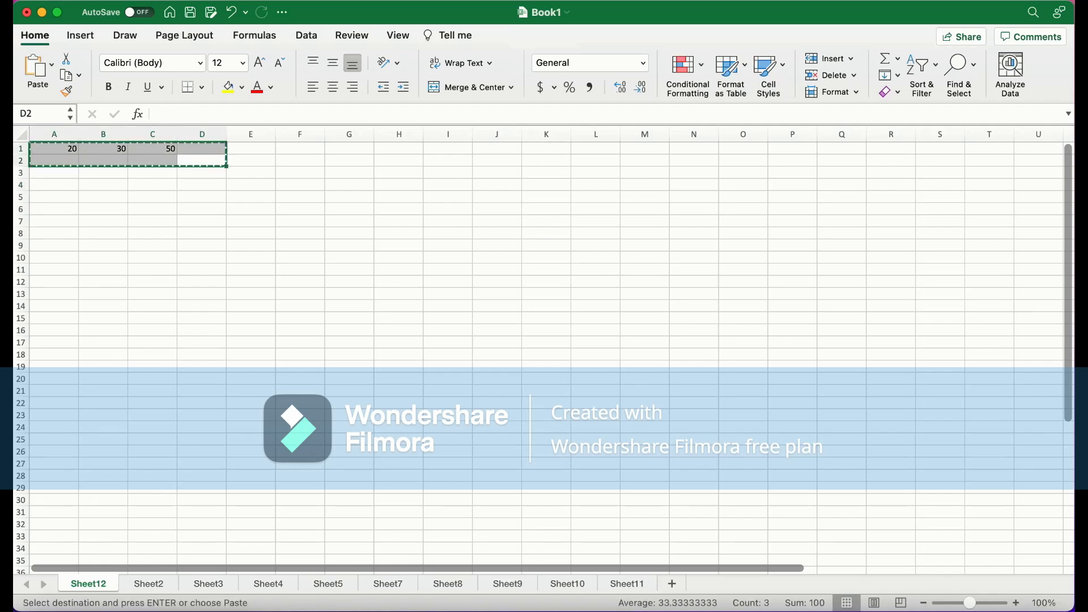
{"action": "left_click", "coordinate": [54, 185]}
{"action": "key", "text": "super+v"}
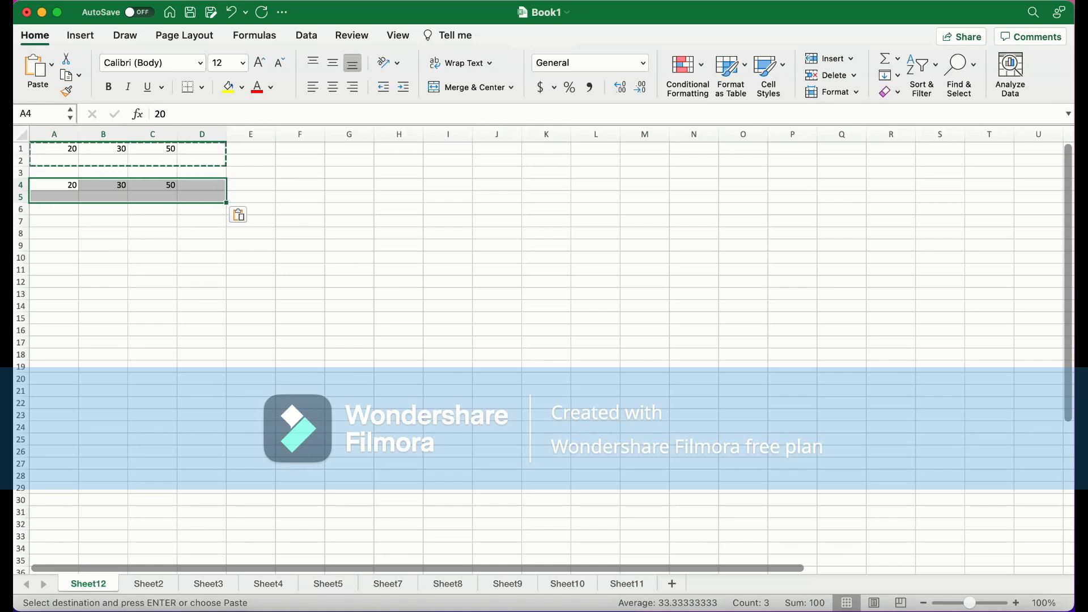
{"action": "key", "text": "super+z"}
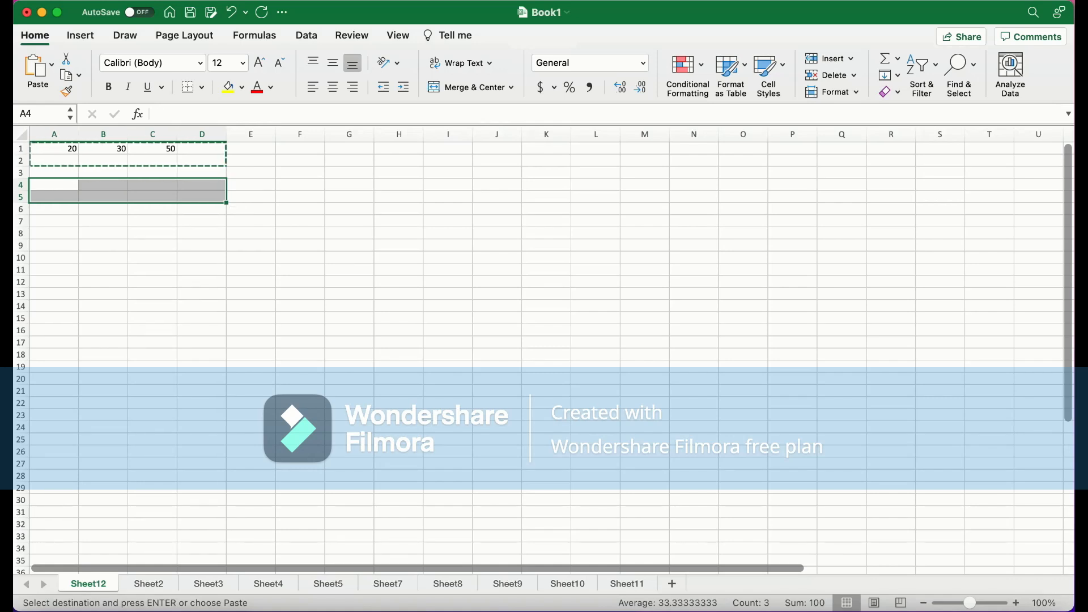
{"action": "left_click", "coordinate": [152, 221]}
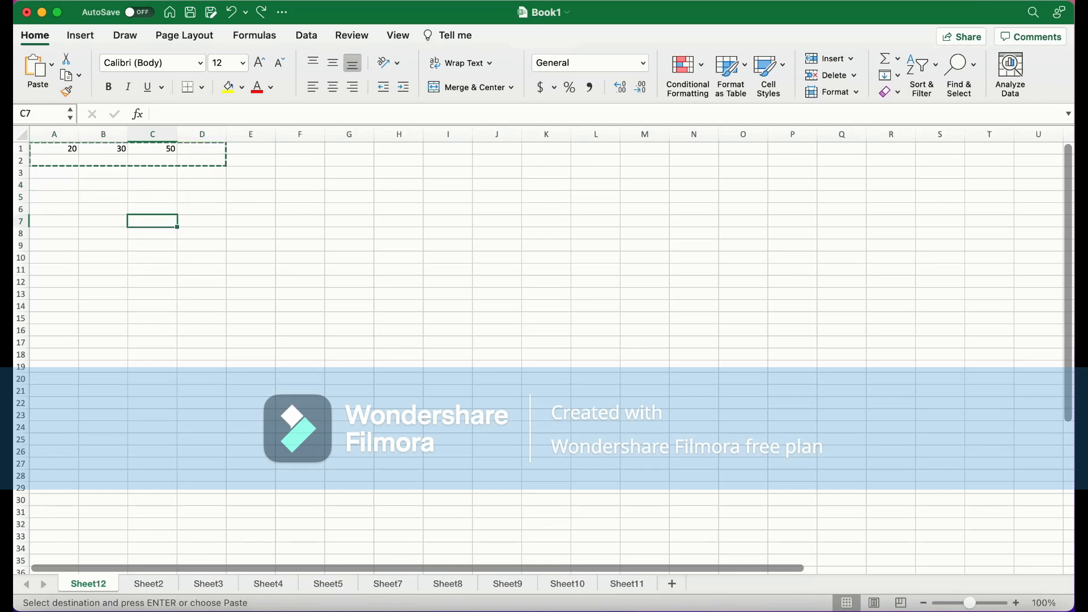
{"action": "left_click", "coordinate": [55, 197]}
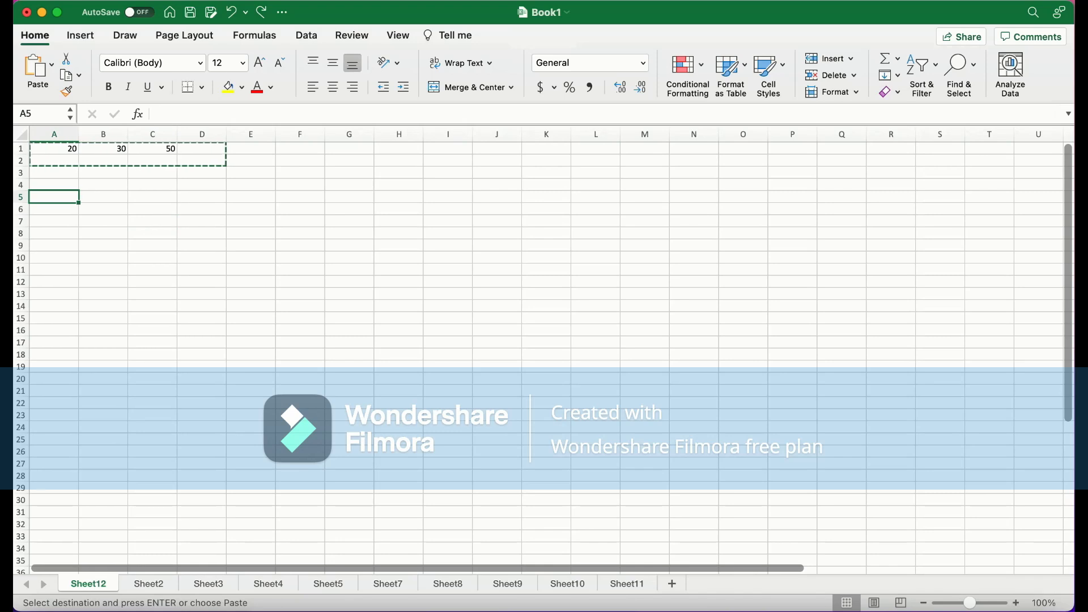
{"action": "key", "text": "ctrl+super+v"}
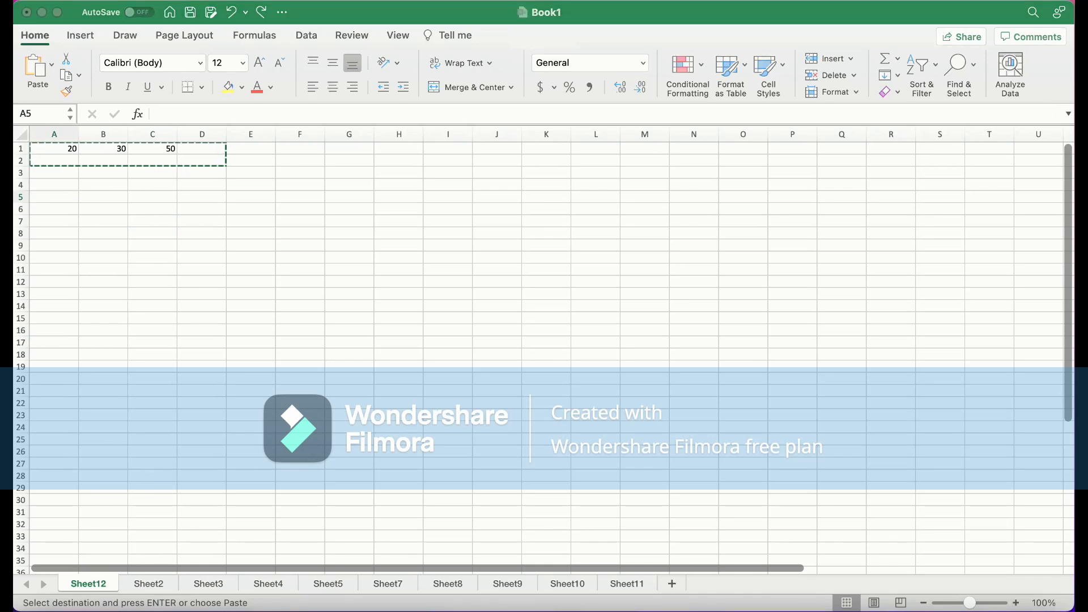
{"action": "key", "text": "Escape"}
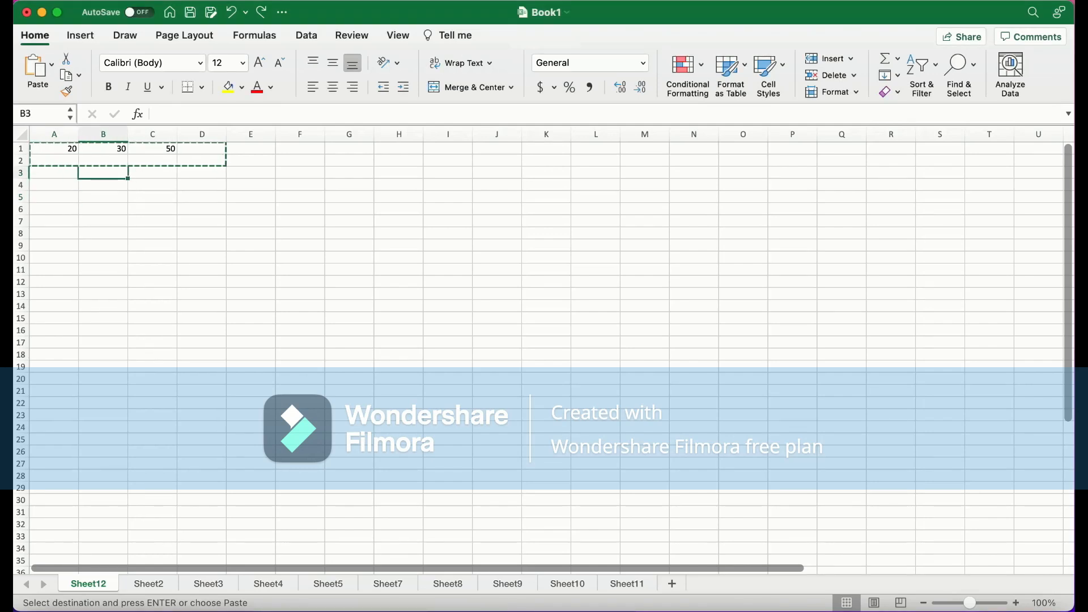
{"action": "key", "text": "ctrl+super+v"}
{"action": "key", "text": "Escape"}
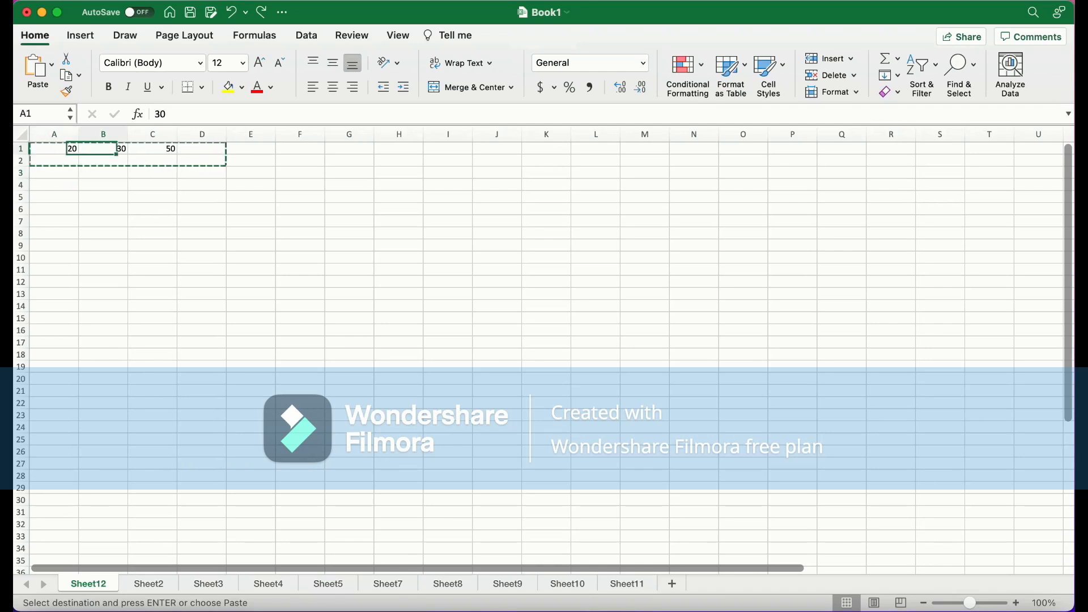
Clear the values in cells B1, C1 and A1
{"action": "key", "text": "Delete"}
{"action": "left_click", "coordinate": [152, 148]}
{"action": "key", "text": "Delete"}
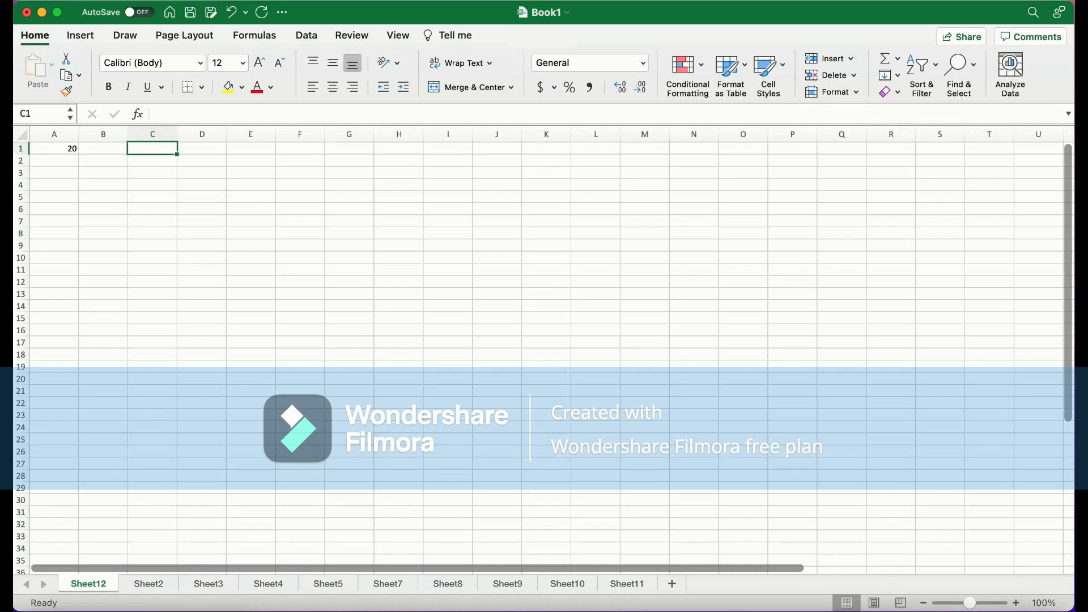
{"action": "left_click", "coordinate": [54, 148]}
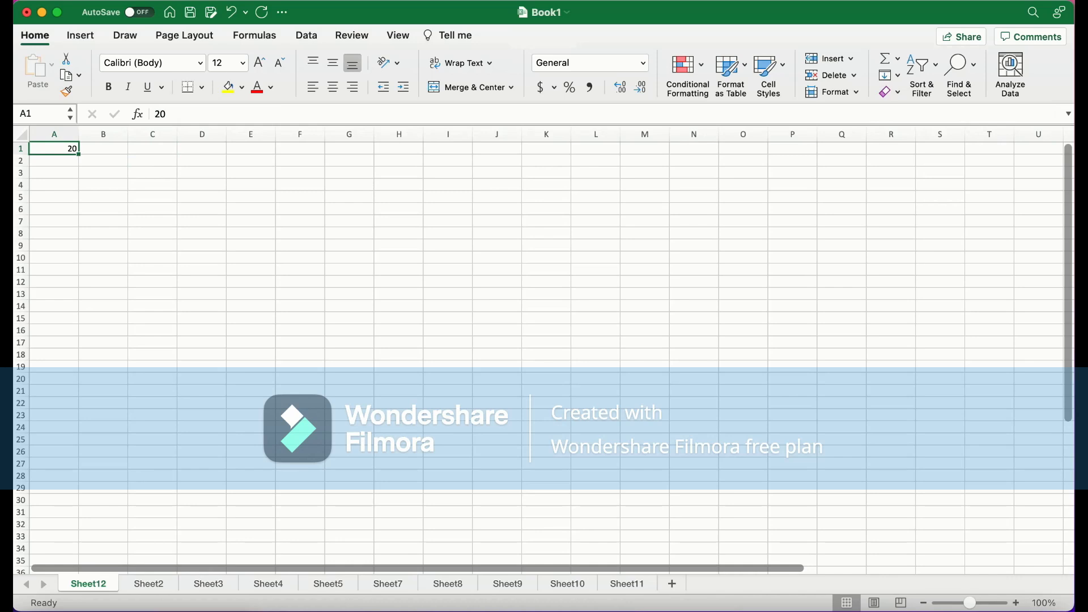
{"action": "key", "text": "Delete"}
Open the sort and filter drop-down for cell A1 and close it again
{"action": "key", "text": "alt+Down"}
{"action": "key", "text": "Escape"}
{"action": "key", "text": "alt+Down"}
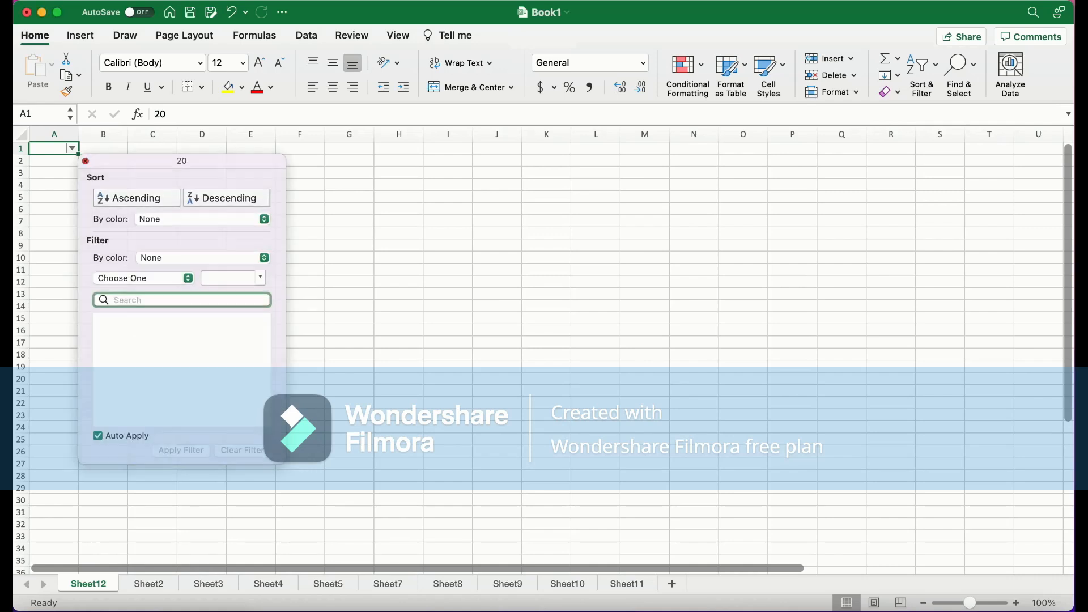
{"action": "key", "text": "Escape"}
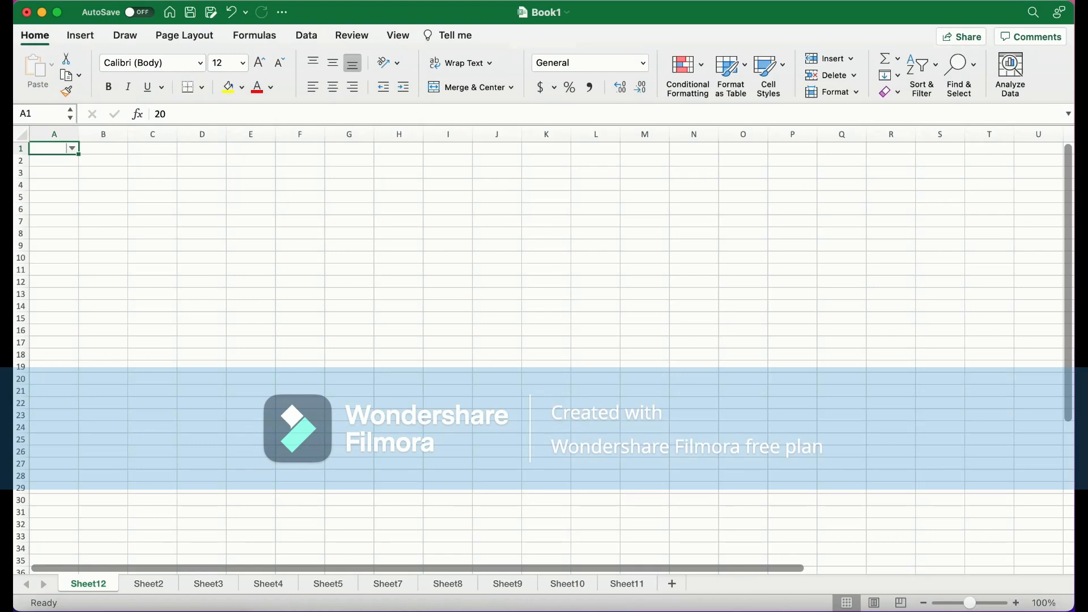
Switch to Sheet2 and examine the first names, last names and full-name examples in columns A to C
{"action": "left_click", "coordinate": [148, 584]}
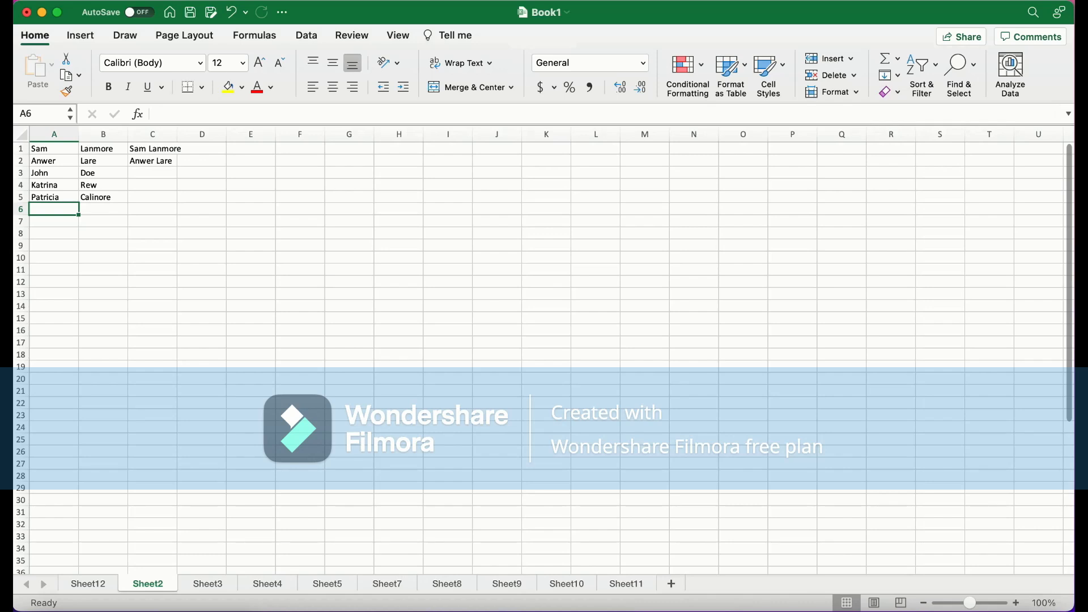
{"action": "left_click", "coordinate": [54, 148]}
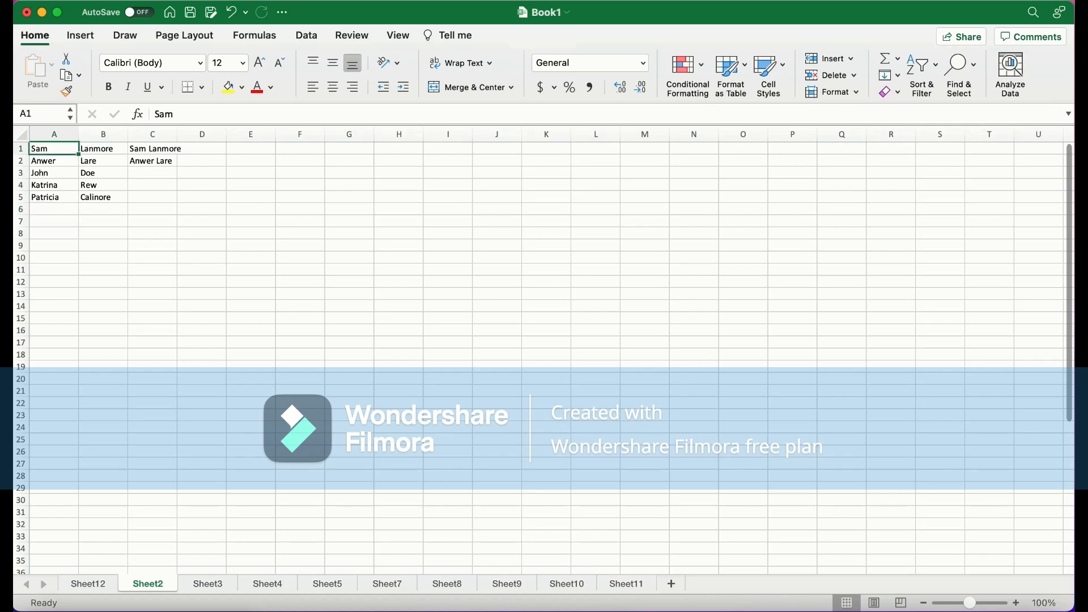
{"action": "left_click_drag", "start_coordinate": [54, 209], "coordinate": [54, 149]}
{"action": "left_click", "coordinate": [103, 209]}
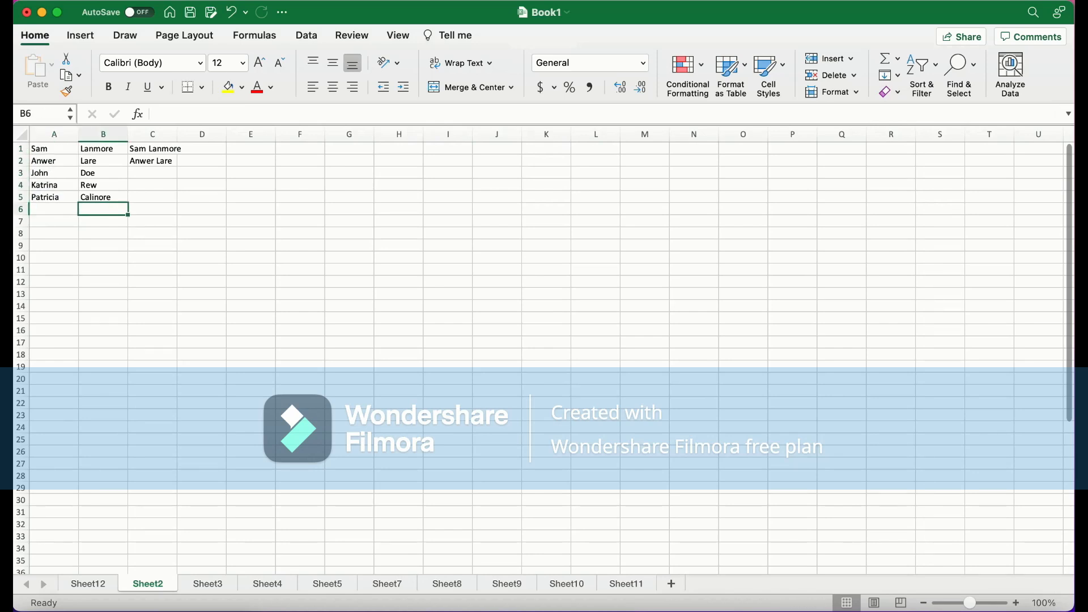
{"action": "left_click_drag", "start_coordinate": [103, 209], "coordinate": [103, 149]}
{"action": "left_click", "coordinate": [152, 173]}
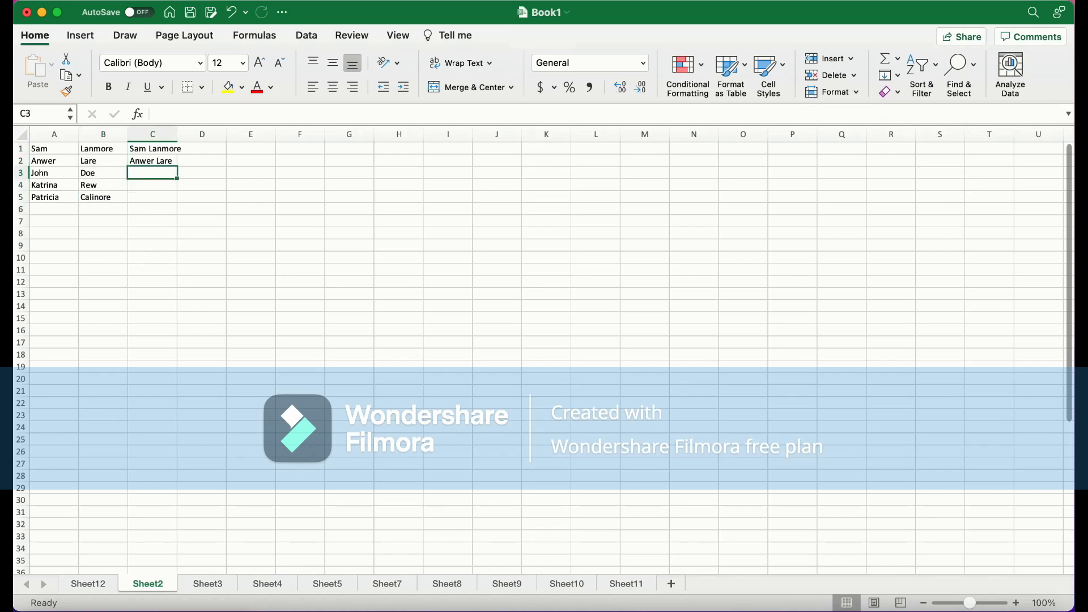
{"action": "left_click_drag", "start_coordinate": [153, 173], "coordinate": [153, 149]}
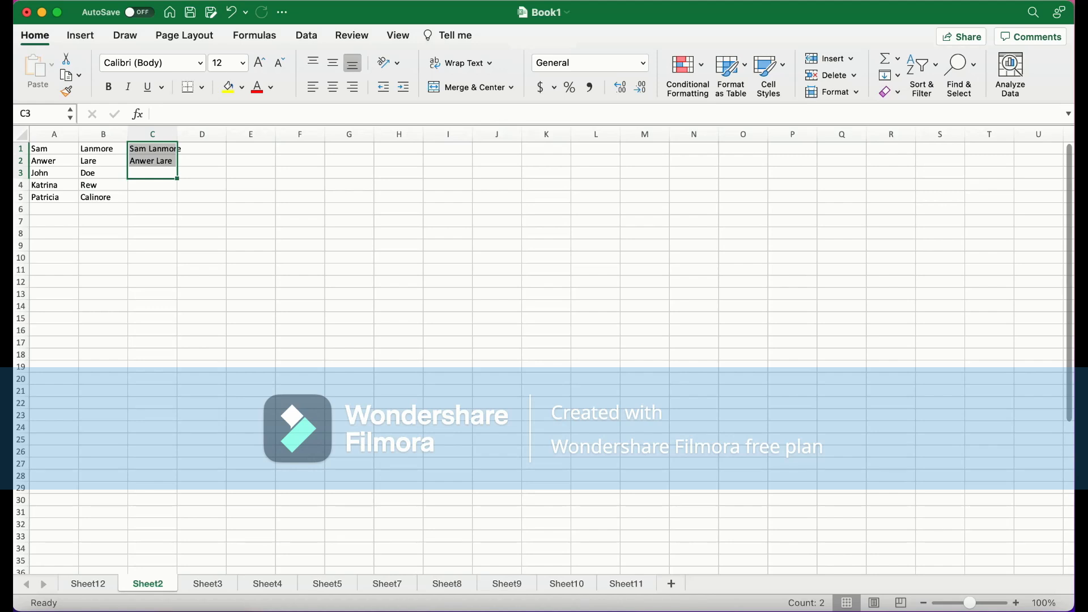
{"action": "left_click", "coordinate": [202, 161]}
{"action": "left_click", "coordinate": [153, 148]}
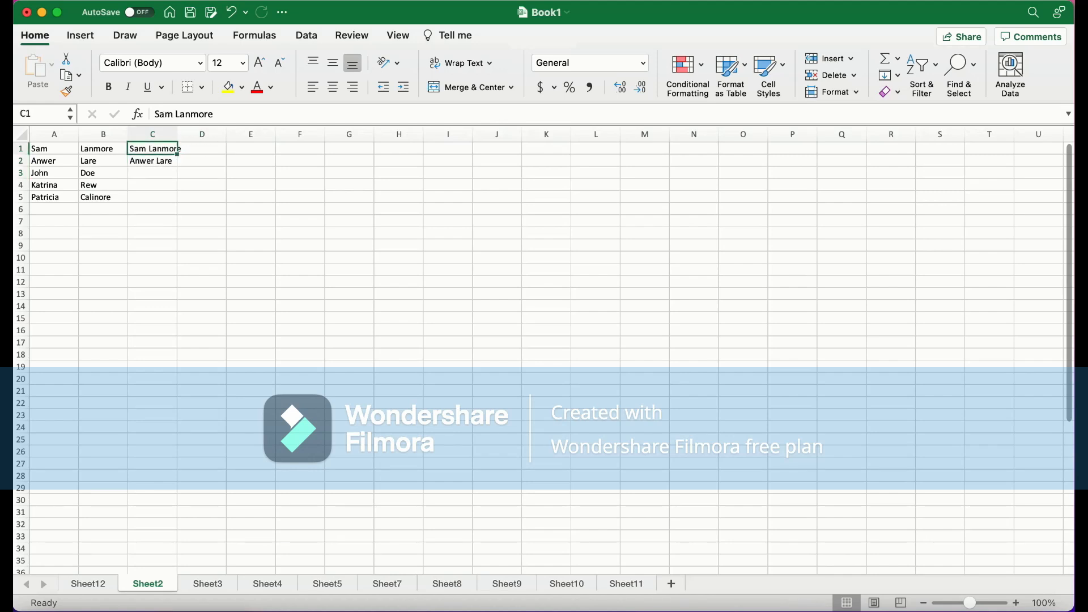
{"action": "left_click", "coordinate": [152, 161]}
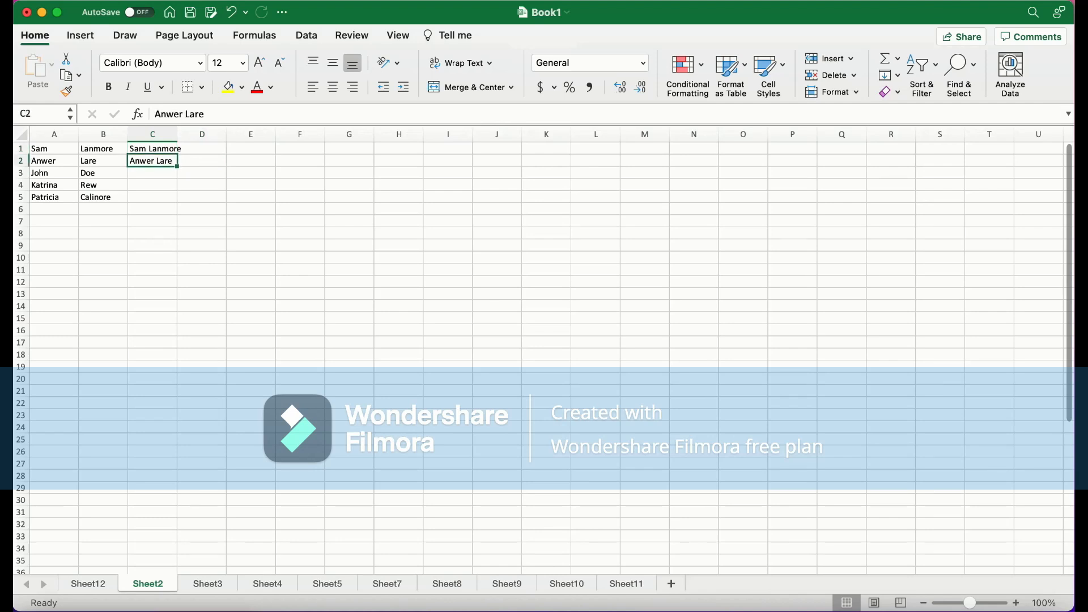
{"action": "left_click", "coordinate": [152, 173]}
{"action": "left_click", "coordinate": [152, 197]}
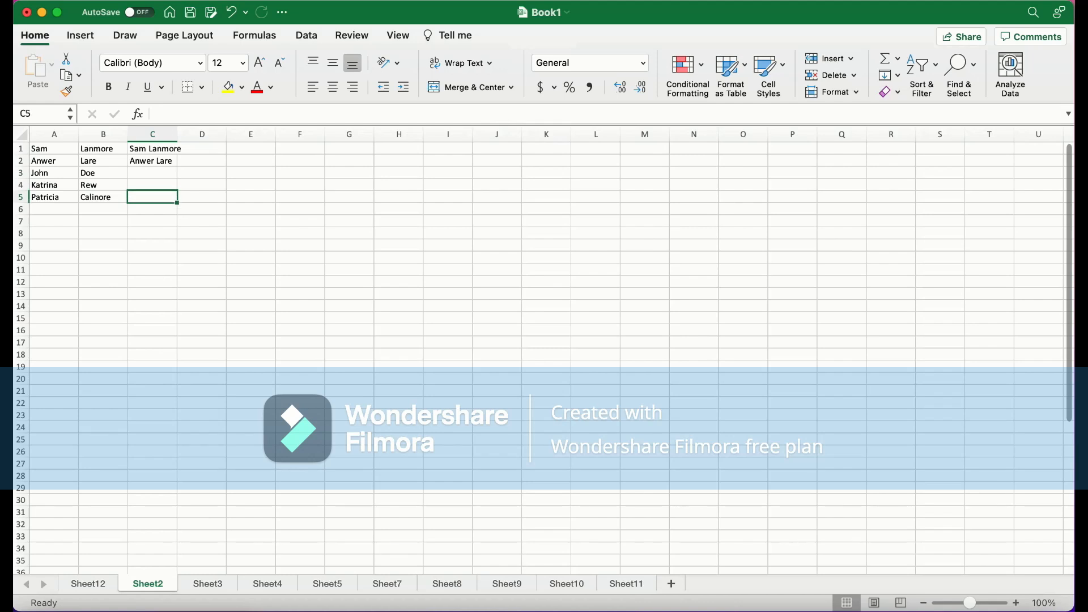
Try to run Flash Fill on C3:C6 through the Tell me search and dismiss the dialog
{"action": "left_click_drag", "start_coordinate": [152, 209], "coordinate": [153, 173]}
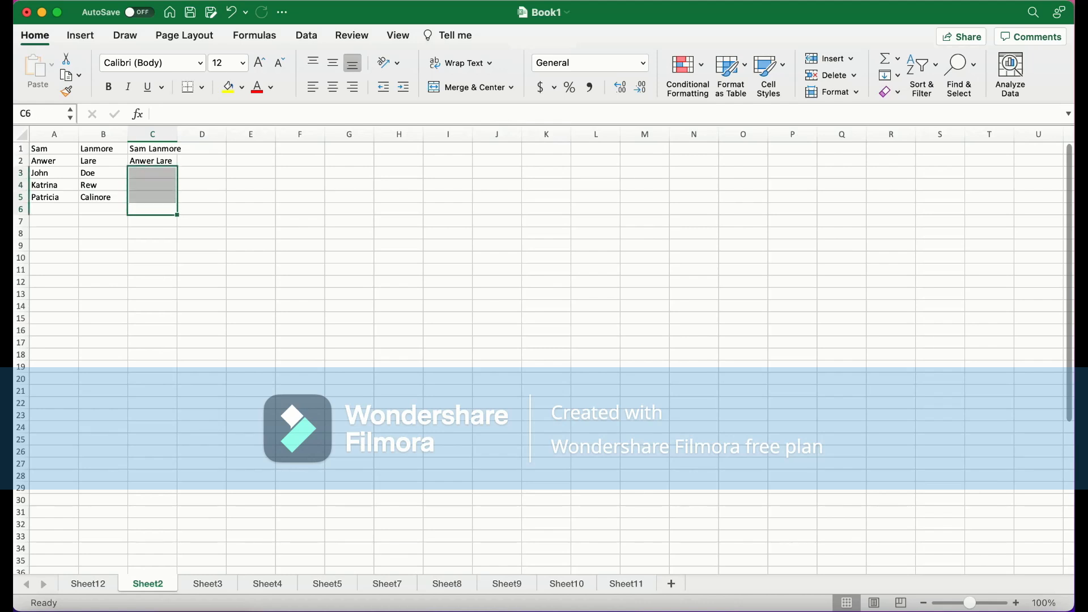
{"action": "left_click", "coordinate": [152, 221]}
{"action": "left_click_drag", "start_coordinate": [153, 209], "coordinate": [153, 173]}
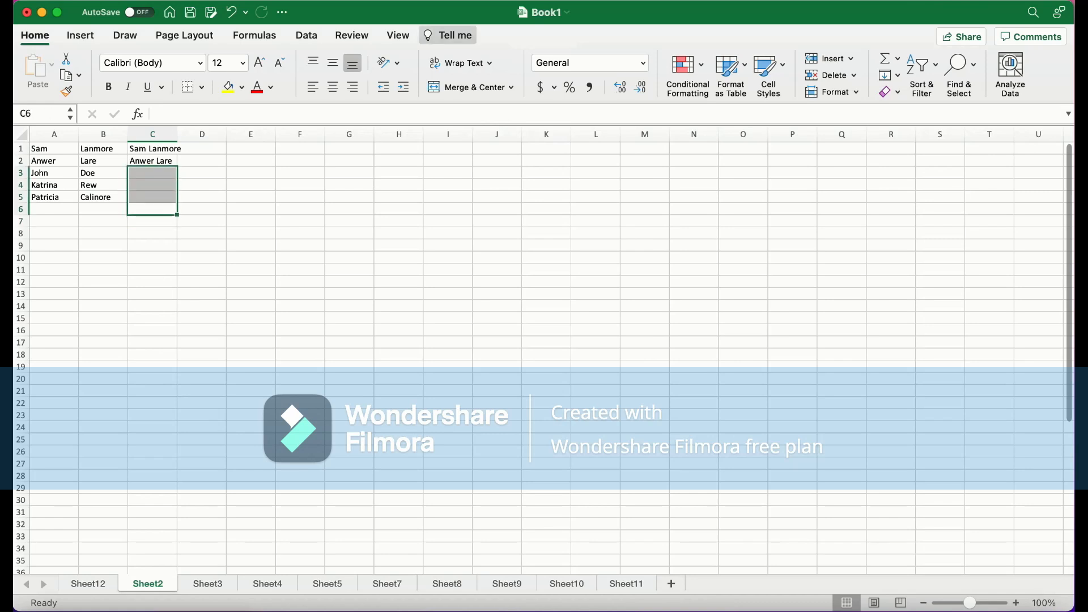
{"action": "left_click", "coordinate": [448, 35]}
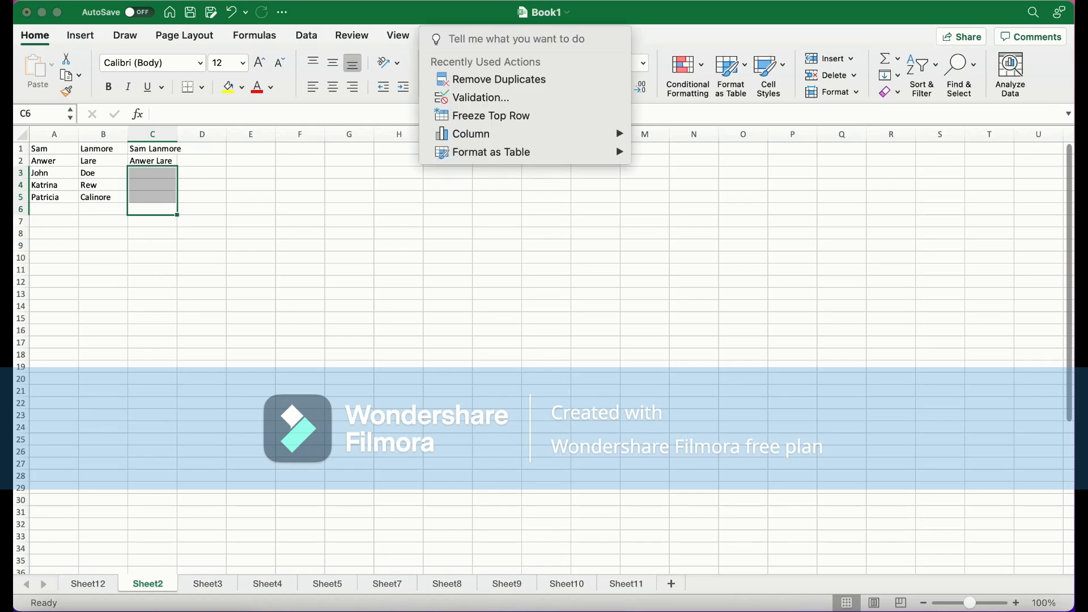
{"action": "type", "text": "flash"}
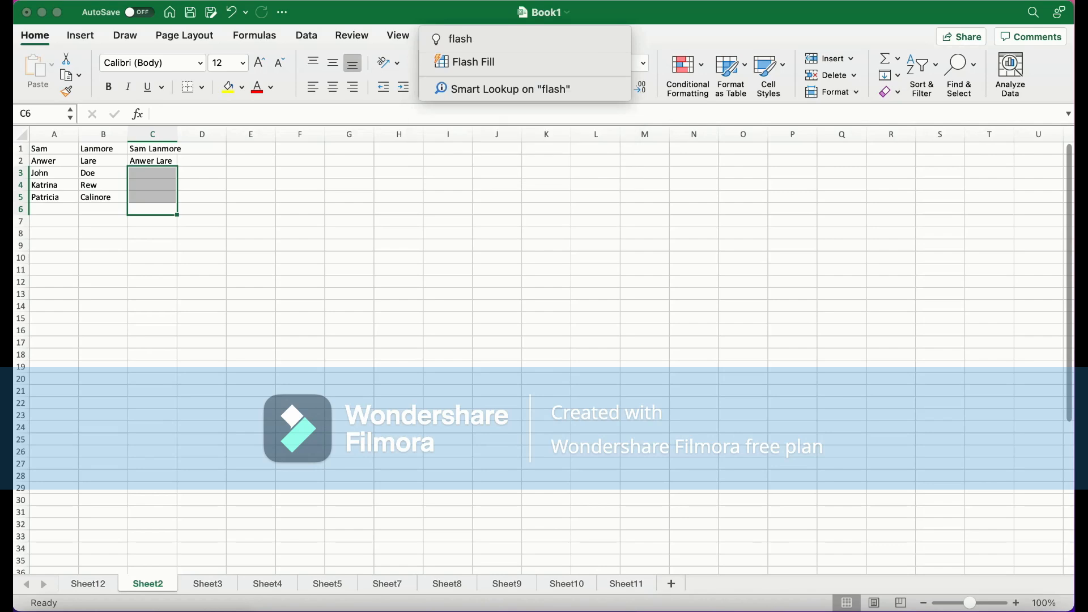
{"action": "key", "text": "Down"}
{"action": "key", "text": "Return"}
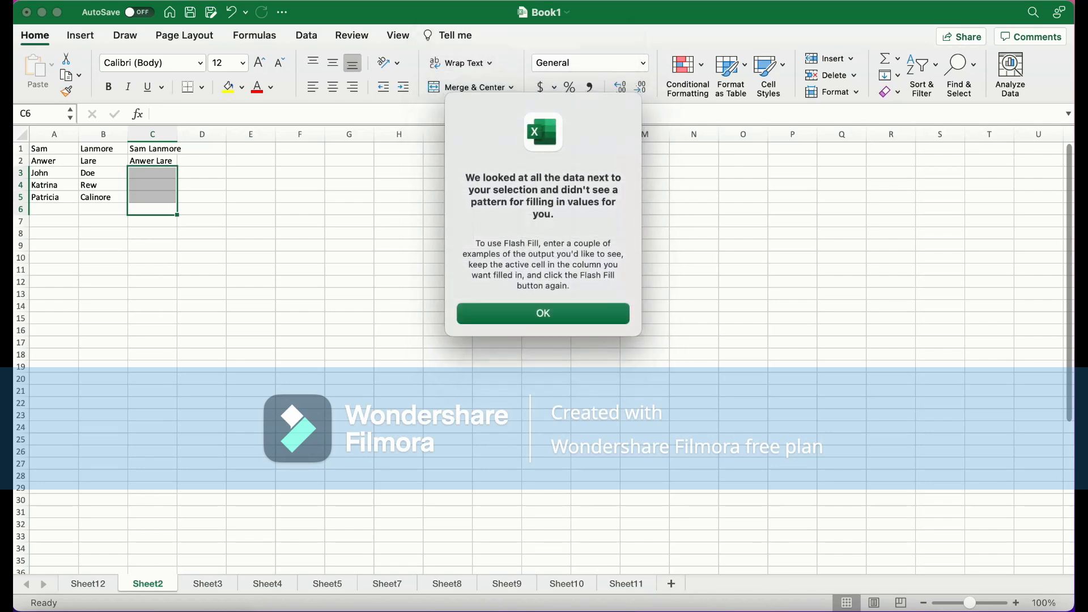
{"action": "key", "text": "Return"}
Select C1:C6 and run Flash Fill to complete the full names in column C
{"action": "left_click", "coordinate": [156, 221]}
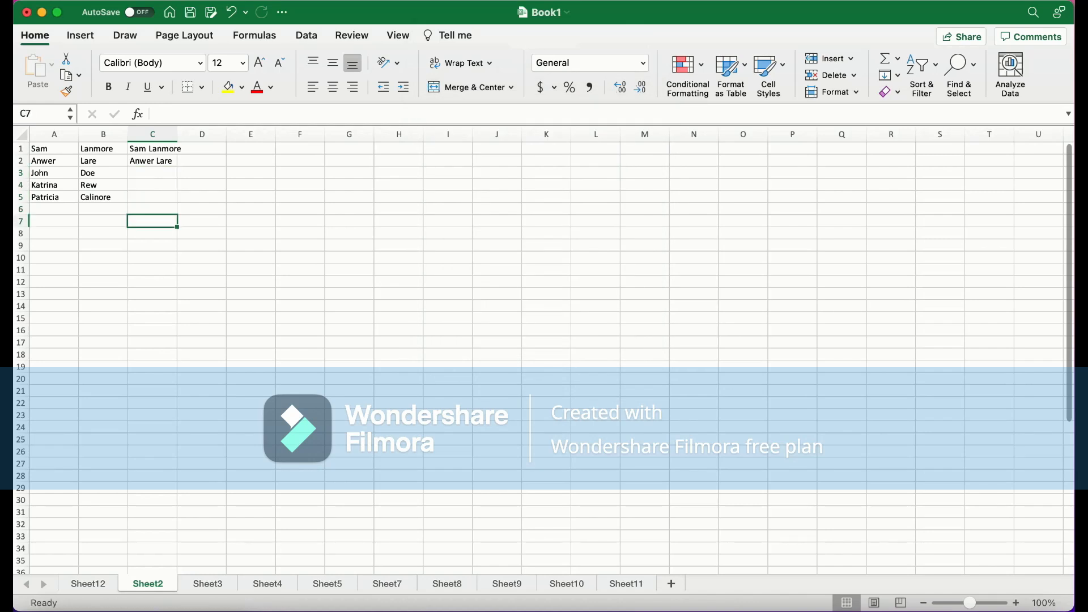
{"action": "left_click_drag", "start_coordinate": [156, 210], "coordinate": [156, 148]}
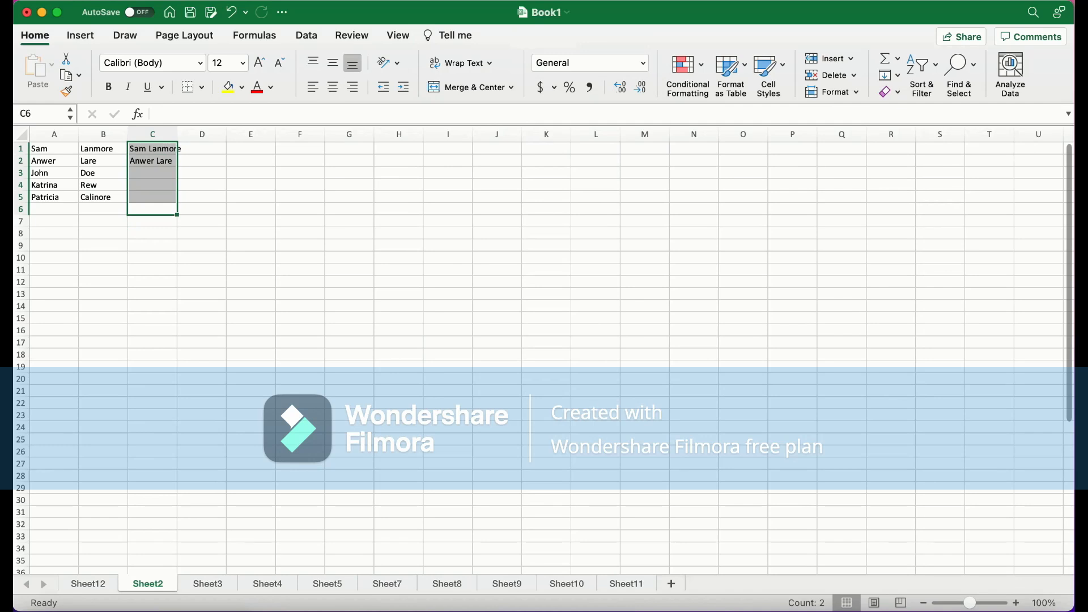
{"action": "left_click", "coordinate": [454, 35]}
{"action": "left_click", "coordinate": [474, 79]}
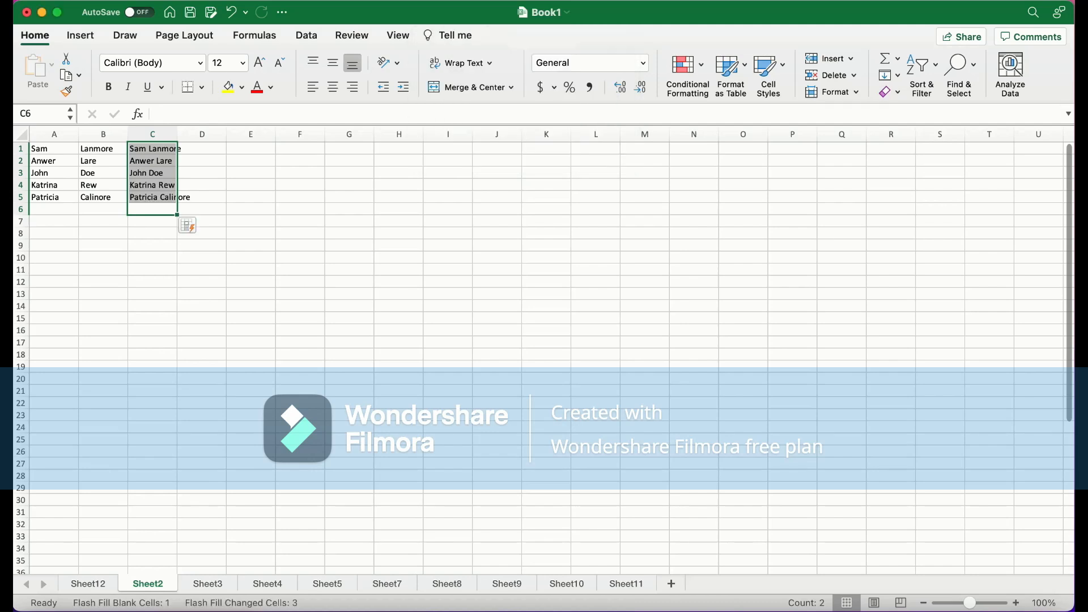
{"action": "left_click", "coordinate": [251, 221]}
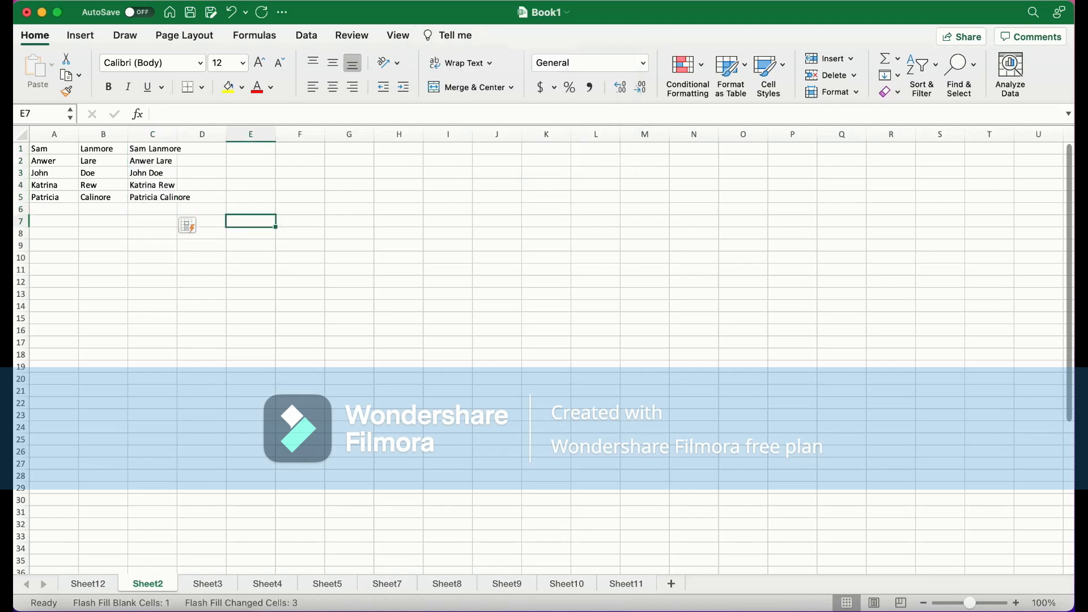
Select C1:C6 to review the full names completed by Flash Fill
{"action": "left_click", "coordinate": [152, 221]}
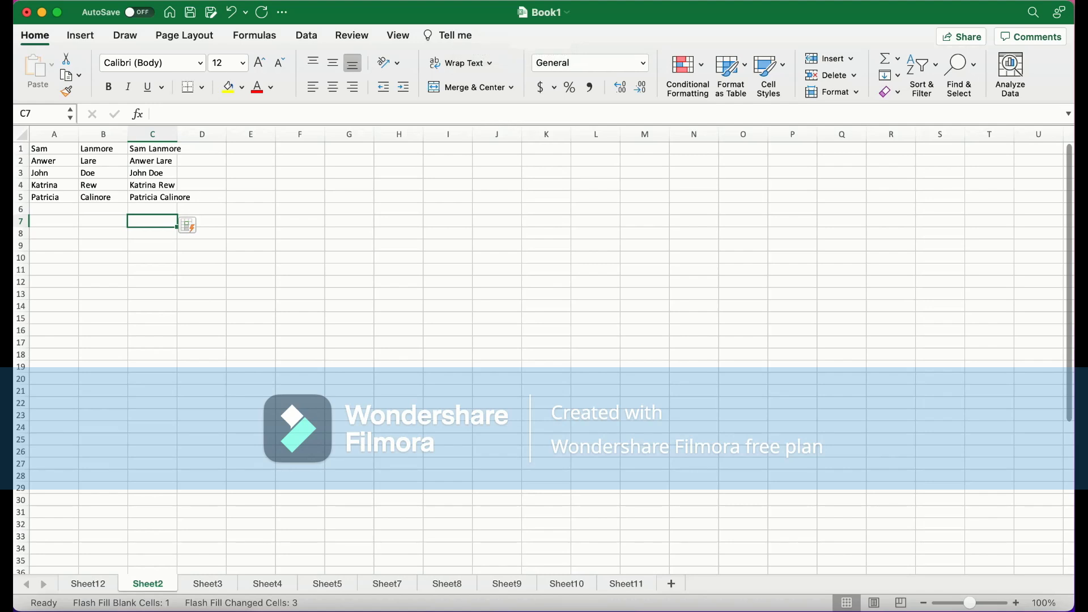
{"action": "left_click_drag", "start_coordinate": [153, 209], "coordinate": [153, 148]}
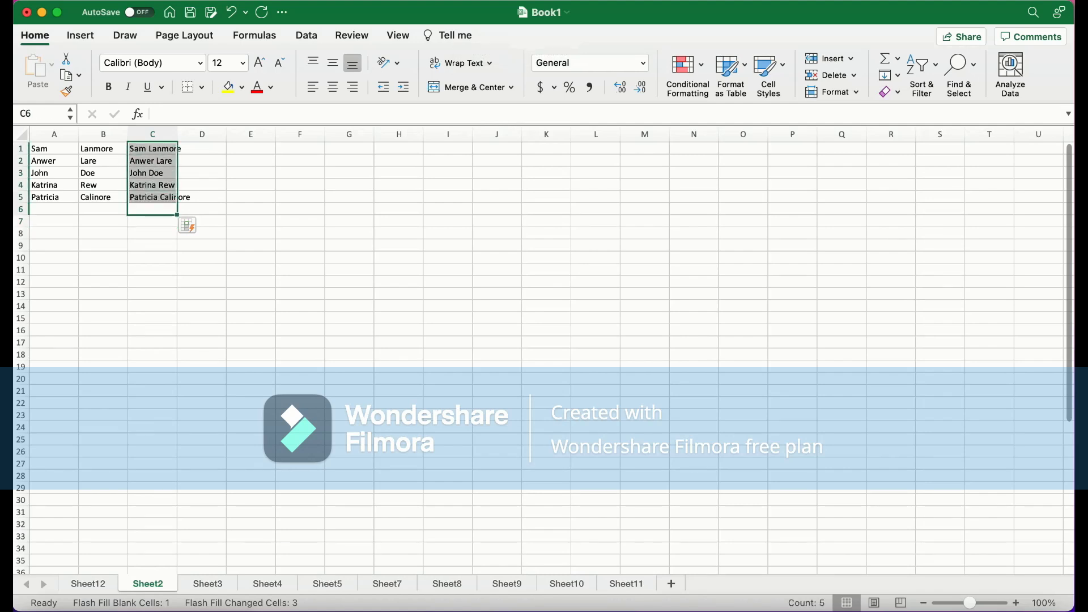
{"action": "key", "text": "Right"}
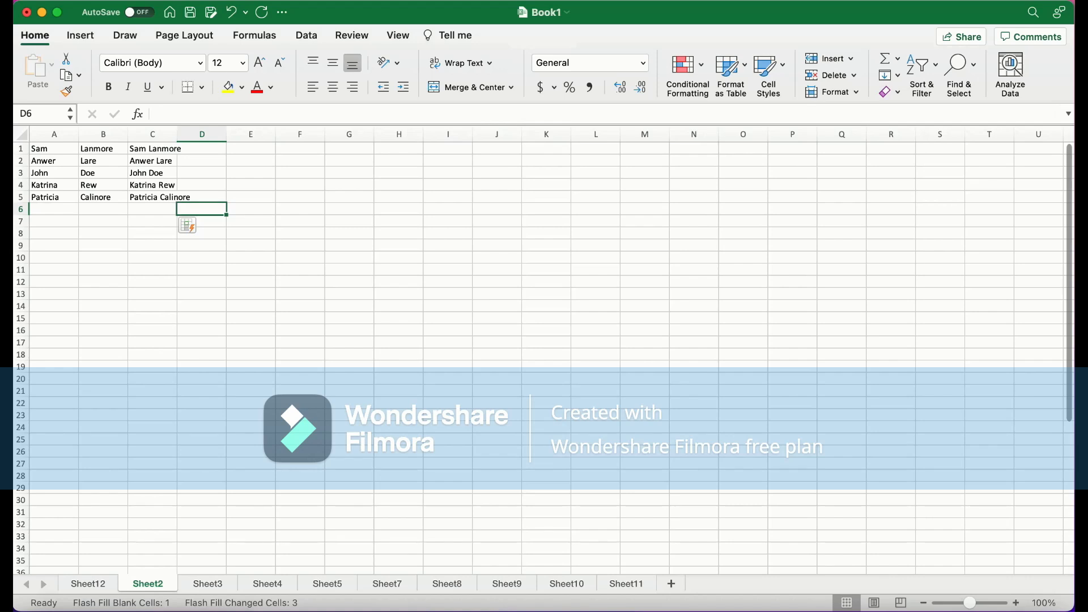
Switch to Sheet3 and browse the Format as Table styles for the Item and Sales table without applying one
{"action": "left_click", "coordinate": [207, 583]}
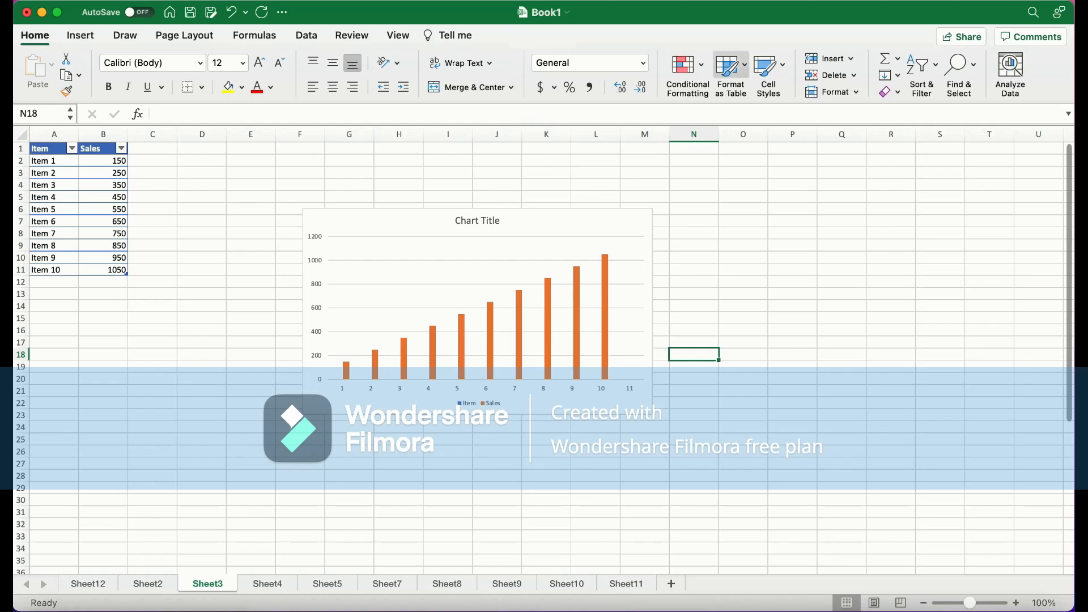
{"action": "left_click", "coordinate": [730, 66]}
{"action": "key", "text": "Escape"}
{"action": "left_click_drag", "start_coordinate": [103, 281], "coordinate": [55, 148]}
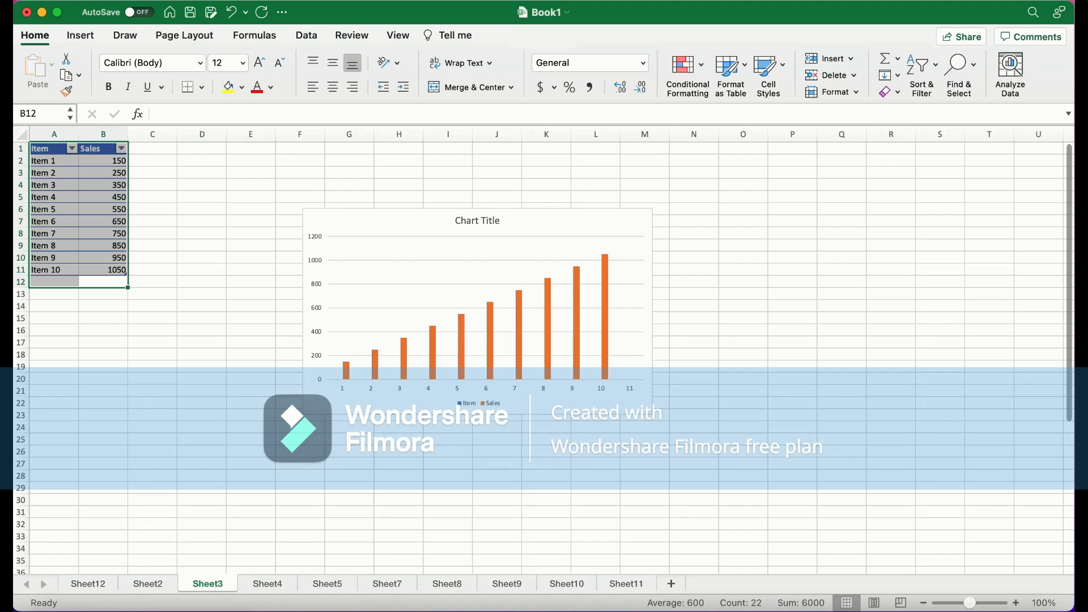
{"action": "left_click", "coordinate": [731, 67]}
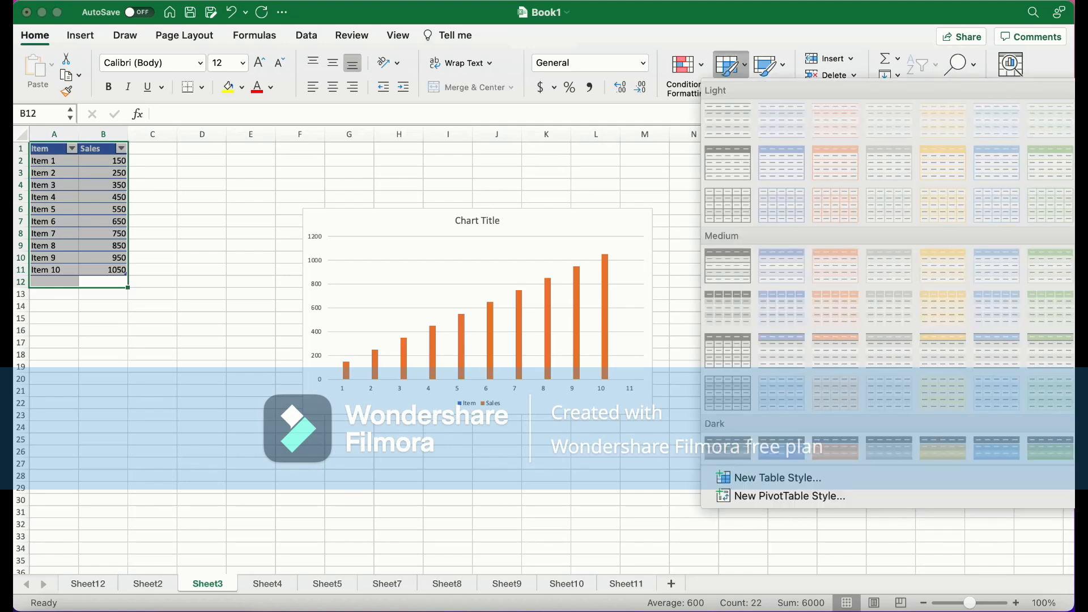
{"action": "key", "text": "Escape"}
{"action": "left_click", "coordinate": [201, 233]}
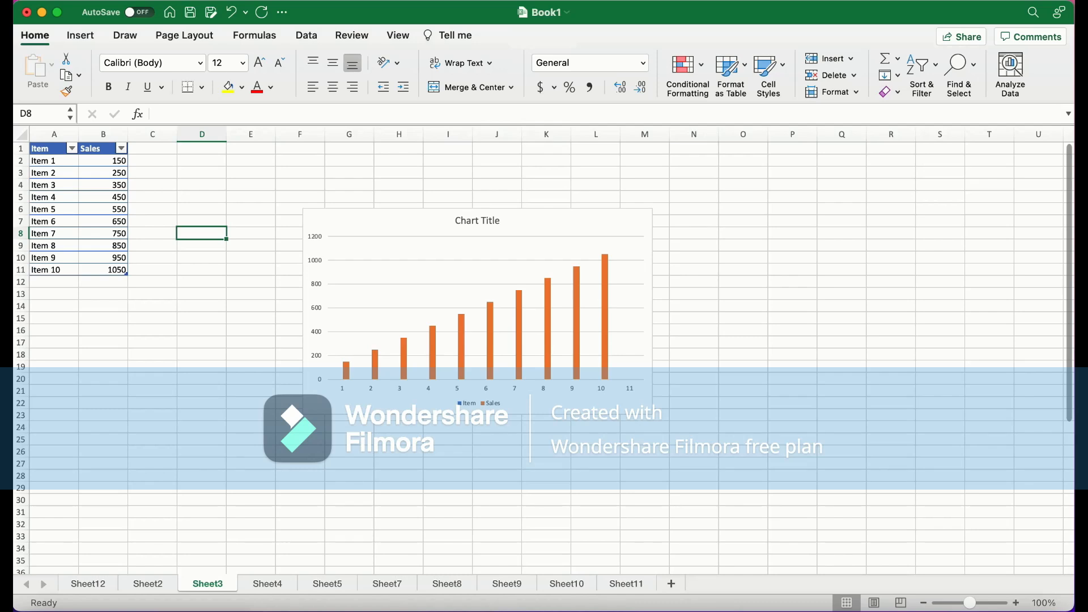
Select A1:C12 and browse the column chart types without inserting a new chart
{"action": "left_click_drag", "start_coordinate": [152, 282], "coordinate": [54, 148]}
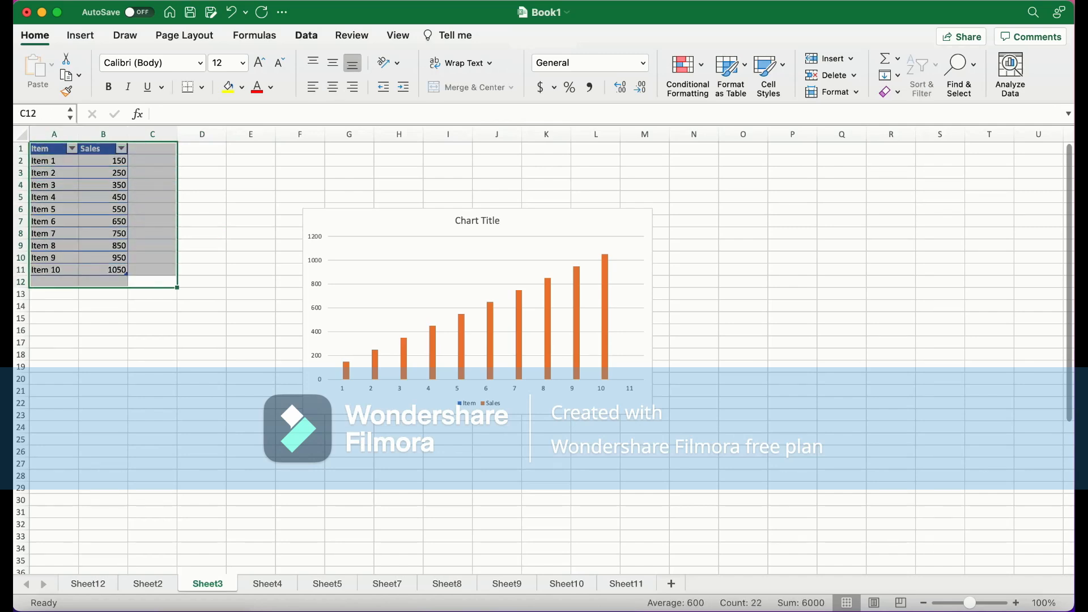
{"action": "left_click", "coordinate": [306, 35]}
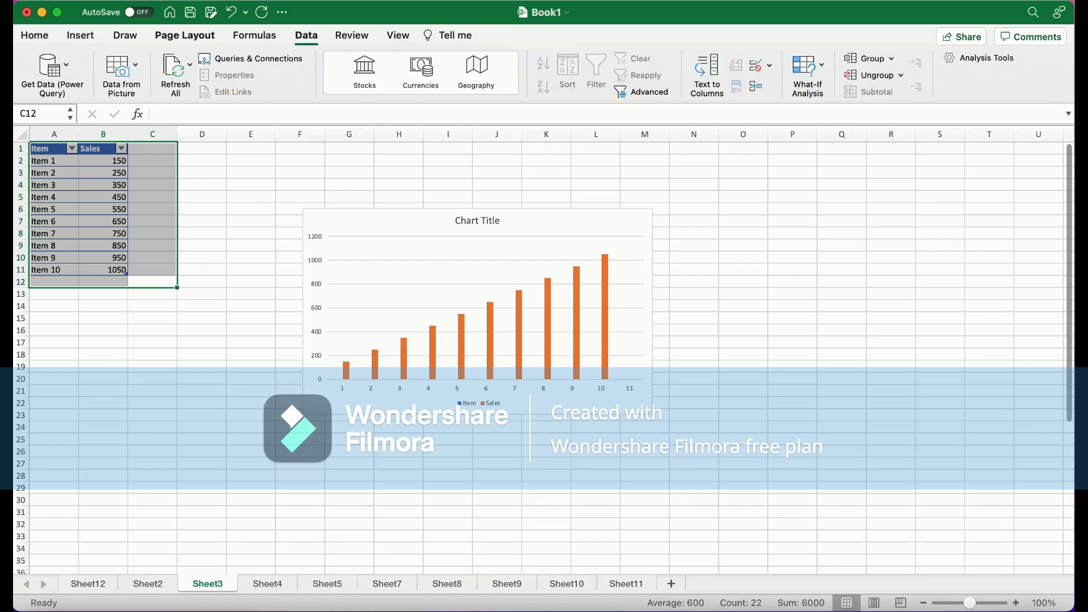
{"action": "left_click", "coordinate": [81, 35]}
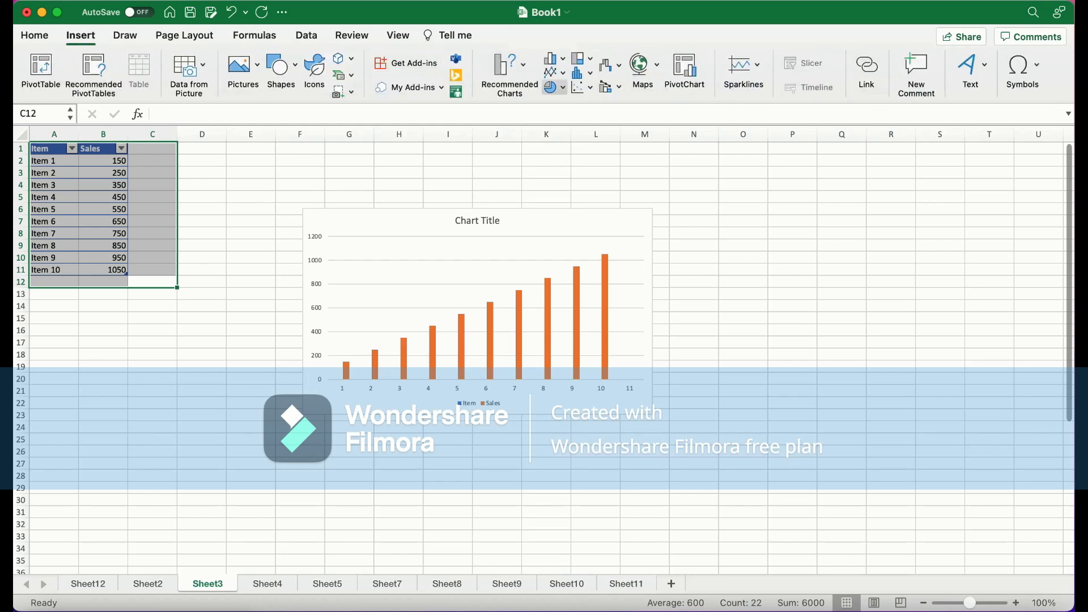
{"action": "left_click", "coordinate": [550, 58]}
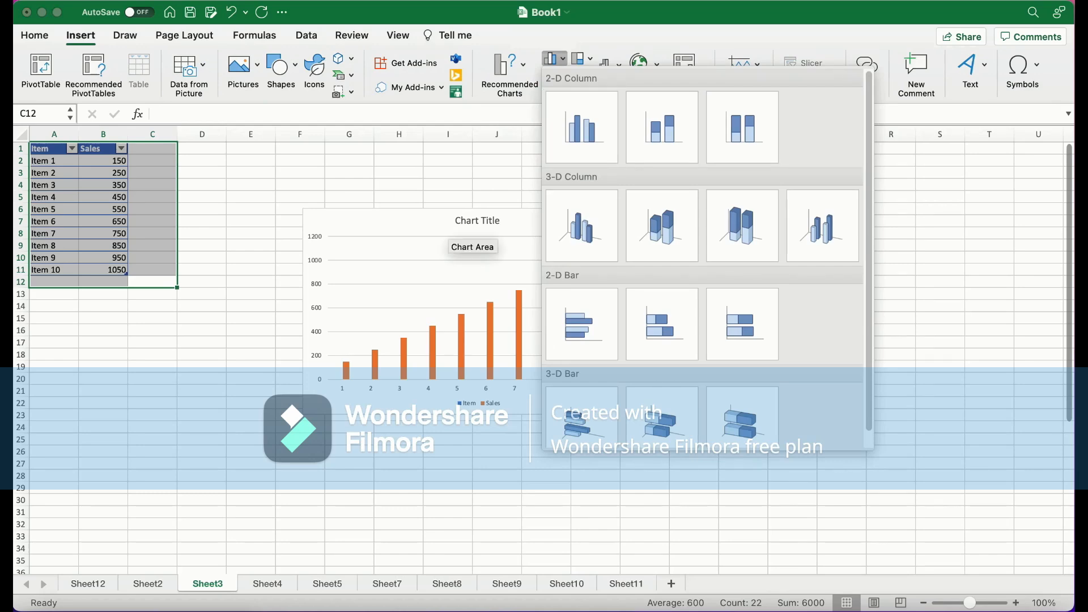
{"action": "left_click", "coordinate": [448, 228]}
{"action": "left_click", "coordinate": [448, 228]}
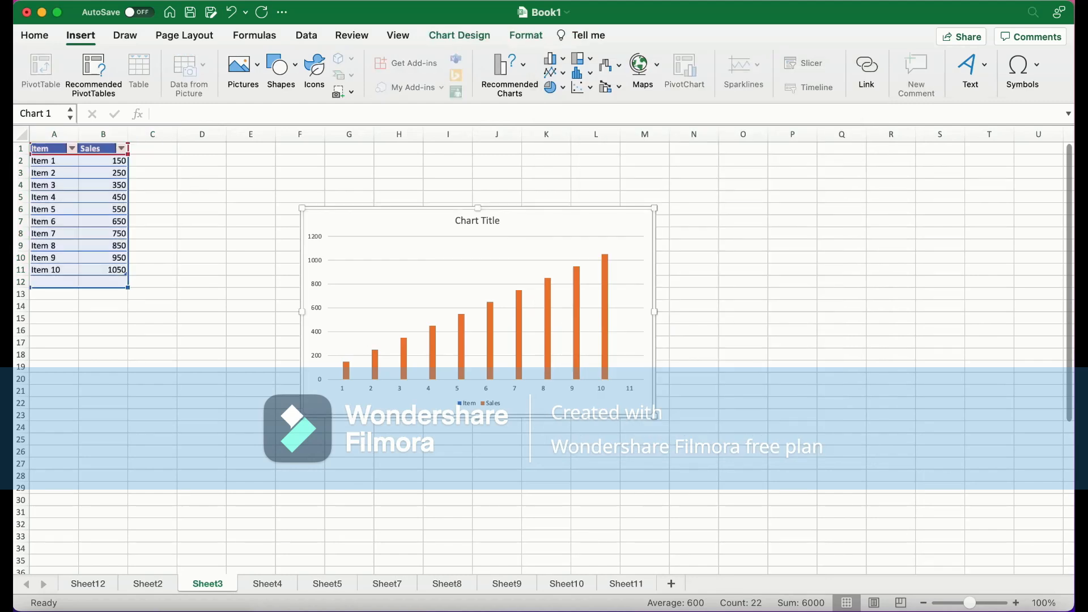
Open the formatting pane for the chart title, then for the legend and the chart area
{"action": "mouse_move", "coordinate": [517, 313]}
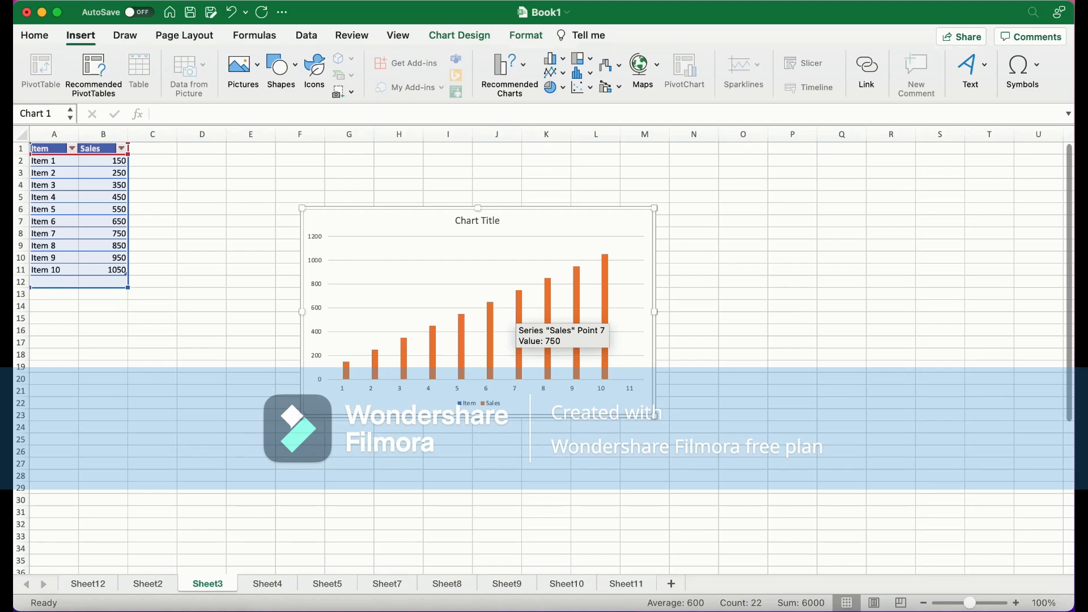
{"action": "double_click", "coordinate": [476, 220]}
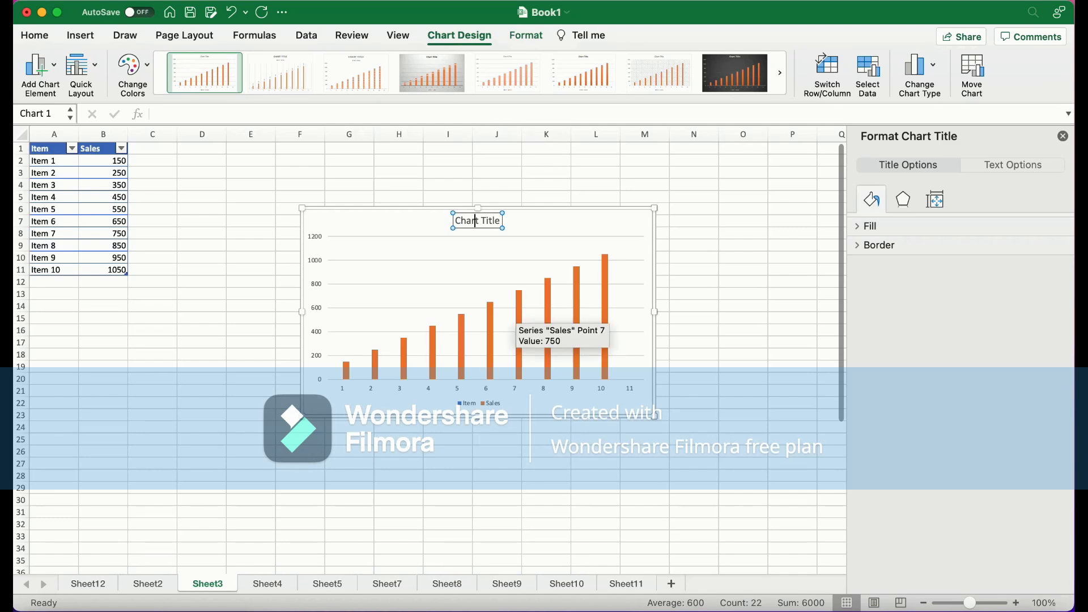
{"action": "left_click", "coordinate": [467, 403]}
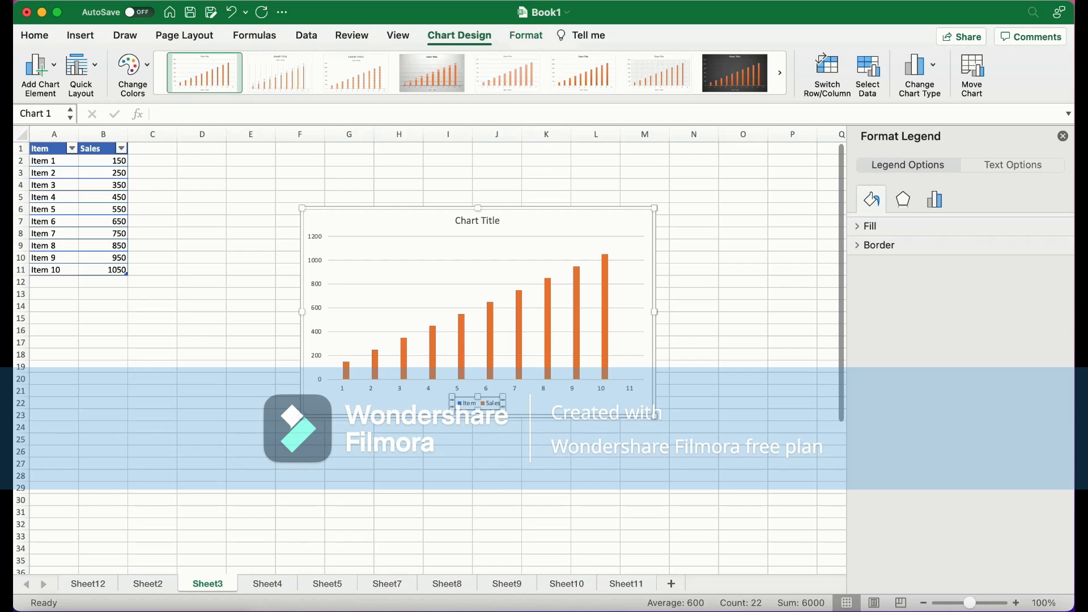
{"action": "left_click", "coordinate": [305, 292]}
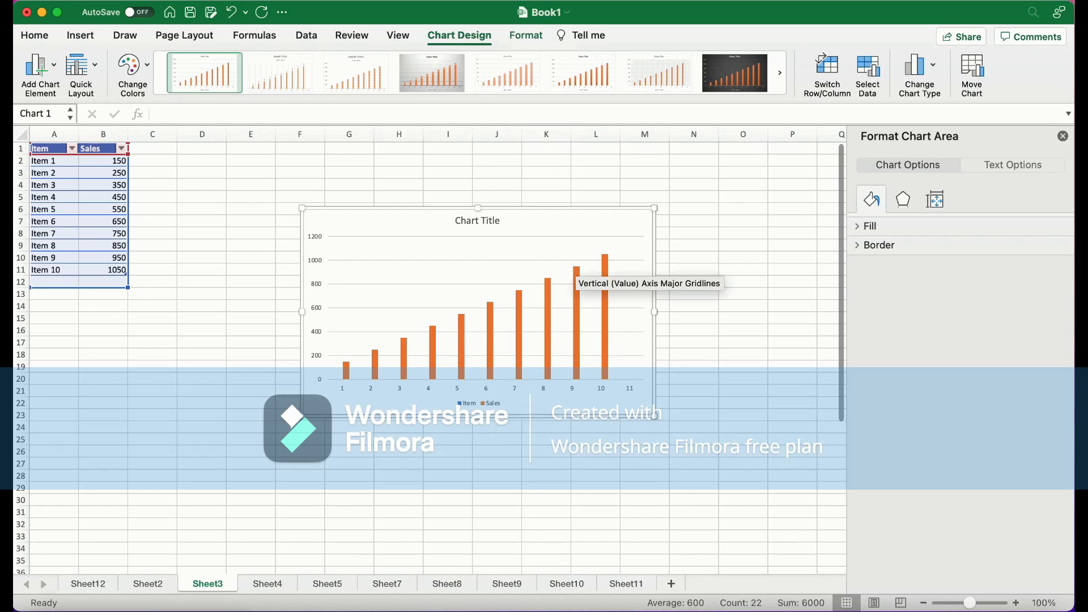
{"action": "right_click", "coordinate": [561, 273]}
{"action": "key", "text": "Escape"}
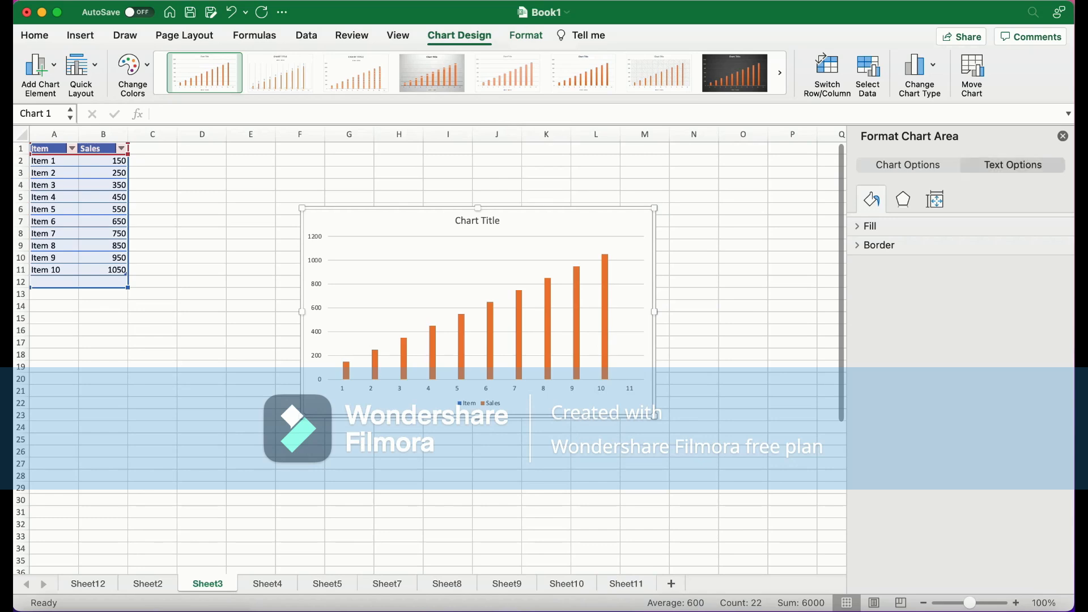
Browse the chart area's fill, border, effects, size and text options, then close the formatting pane
{"action": "left_click", "coordinate": [1012, 165]}
{"action": "left_click", "coordinate": [907, 165]}
{"action": "left_click", "coordinate": [869, 226]}
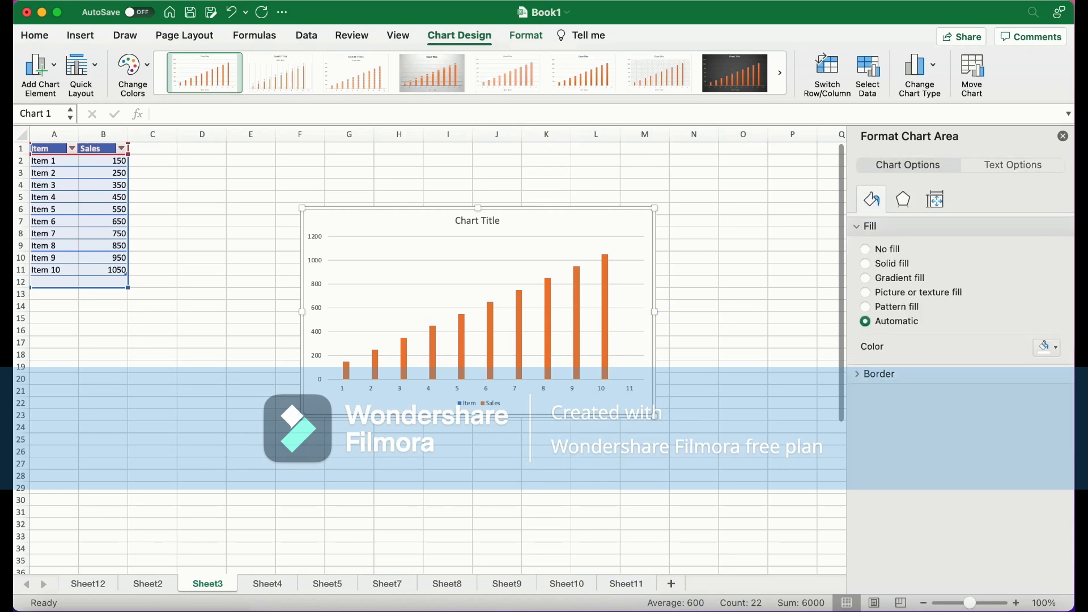
{"action": "left_click", "coordinate": [878, 374]}
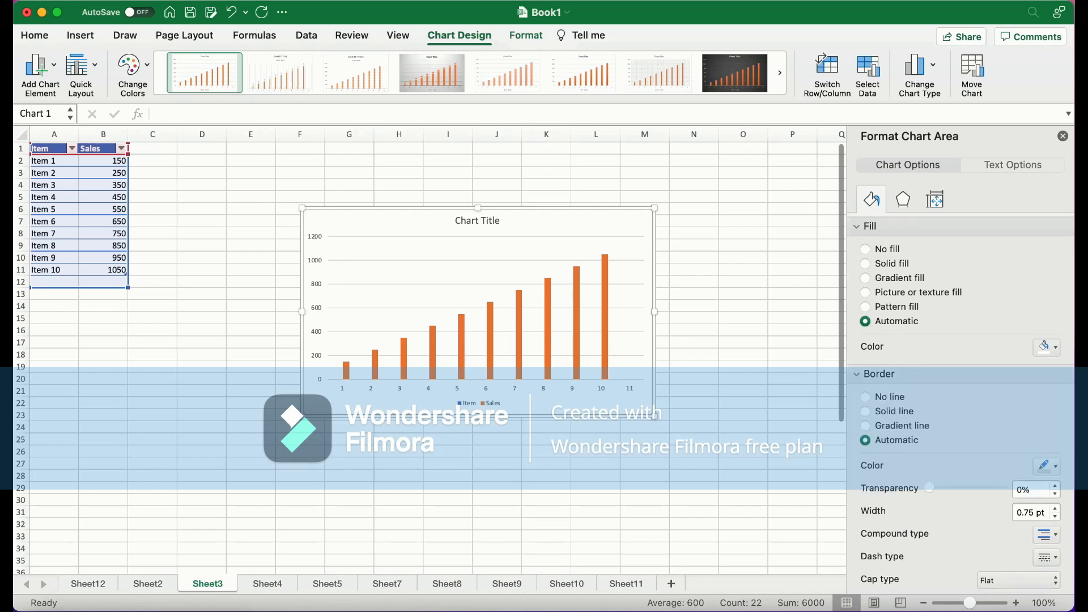
{"action": "scroll", "coordinate": [960, 405], "scroll_direction": "down", "scroll_amount": 5}
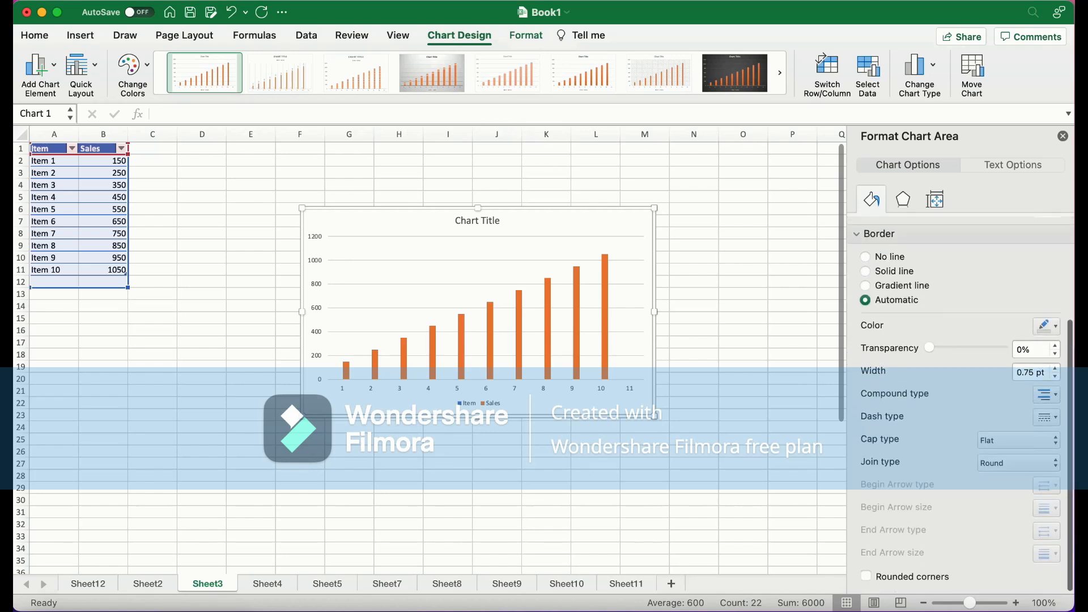
{"action": "scroll", "coordinate": [961, 405], "scroll_direction": "up", "scroll_amount": 5}
{"action": "left_click", "coordinate": [903, 200]}
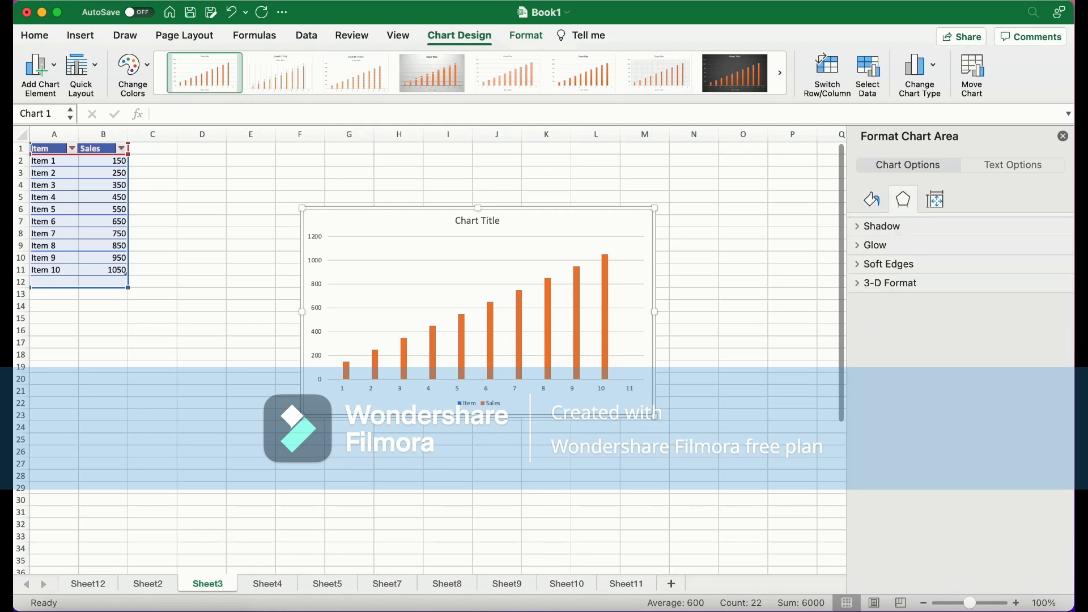
{"action": "left_click", "coordinate": [934, 200]}
{"action": "left_click", "coordinate": [1012, 165]}
{"action": "left_click", "coordinate": [907, 165]}
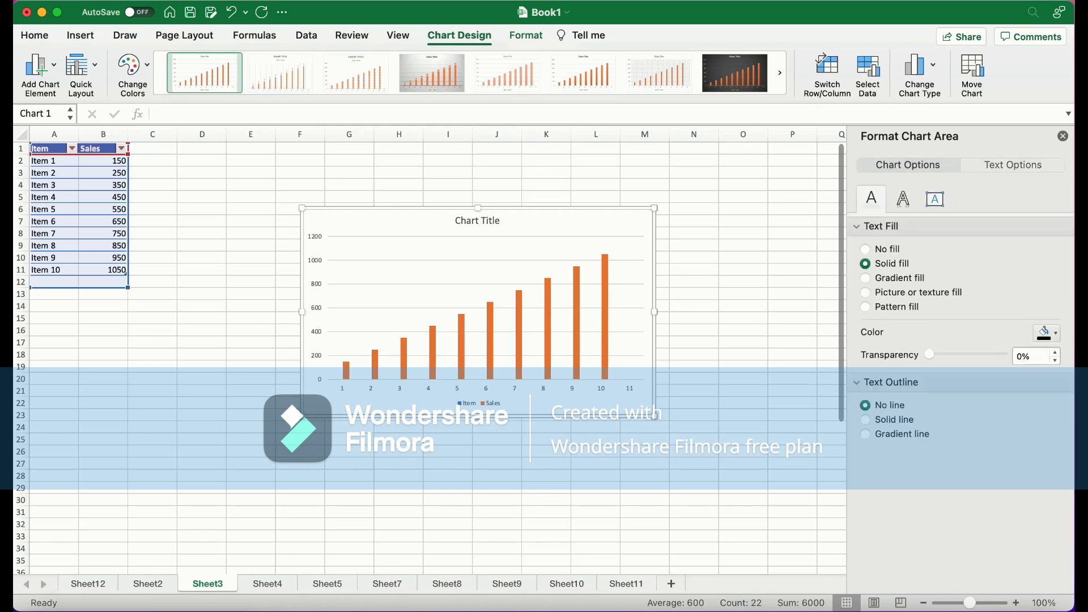
{"action": "left_click", "coordinate": [1062, 136]}
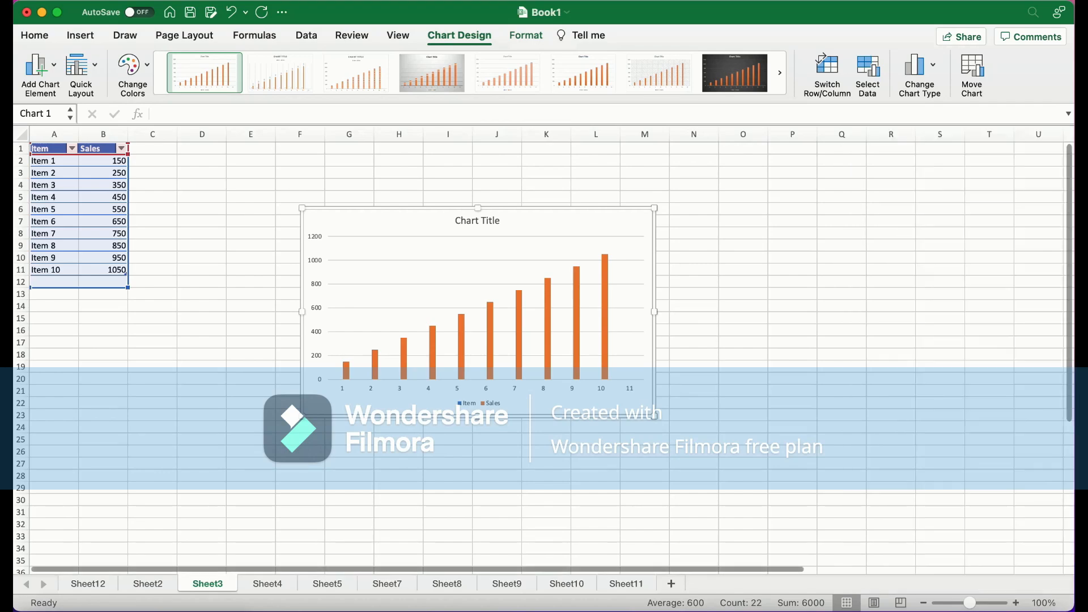
{"action": "left_click", "coordinate": [793, 293]}
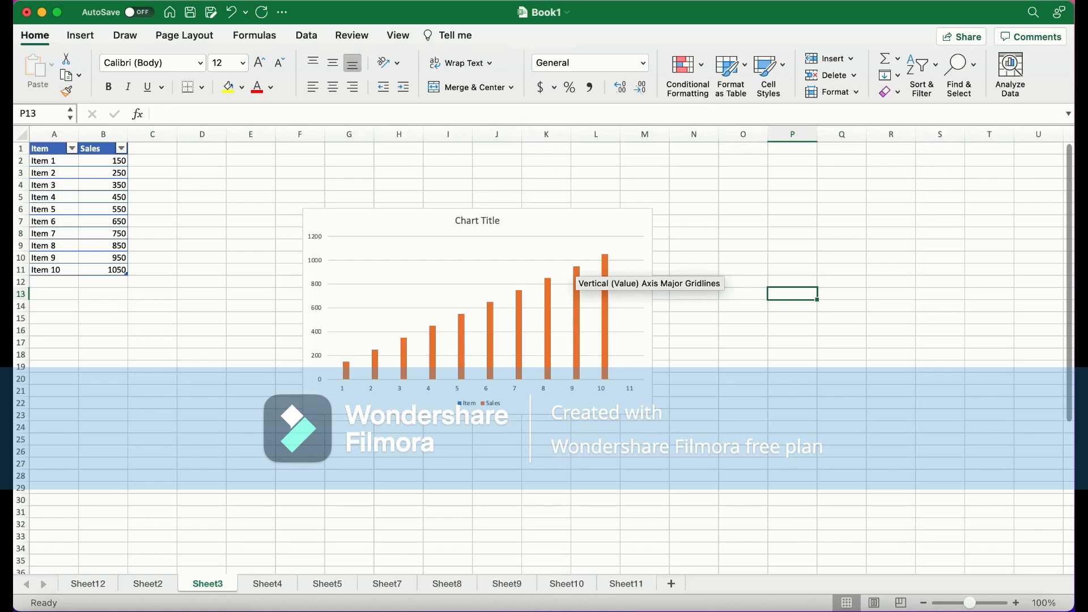
Switch to Sheet4, select A1:A3 and add a Greater Than 1000 conditional format with light red fill and dark red text
{"action": "left_click", "coordinate": [267, 584]}
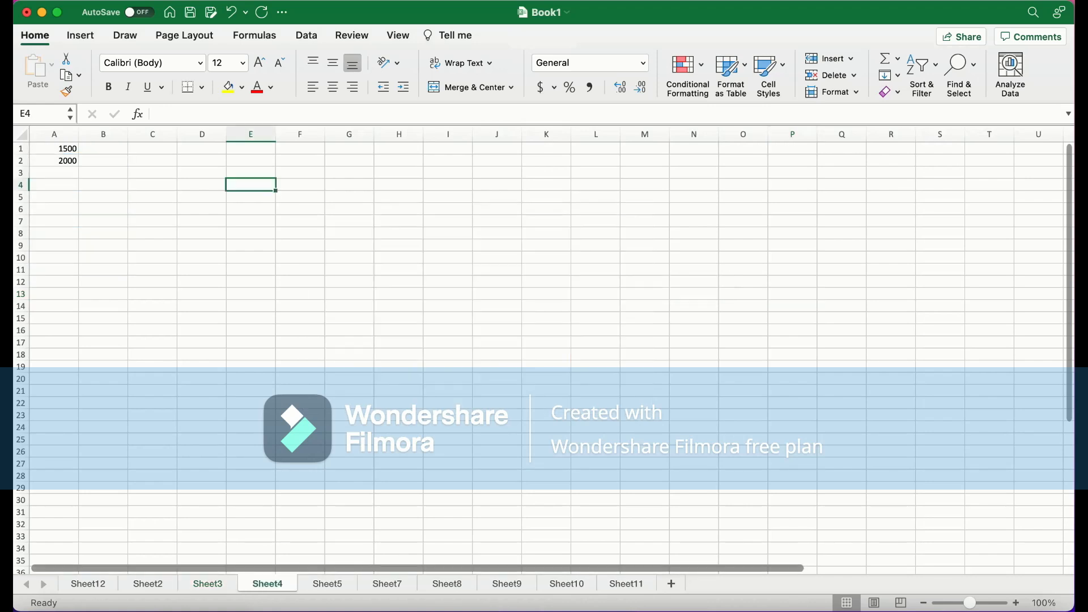
{"action": "left_click", "coordinate": [103, 148]}
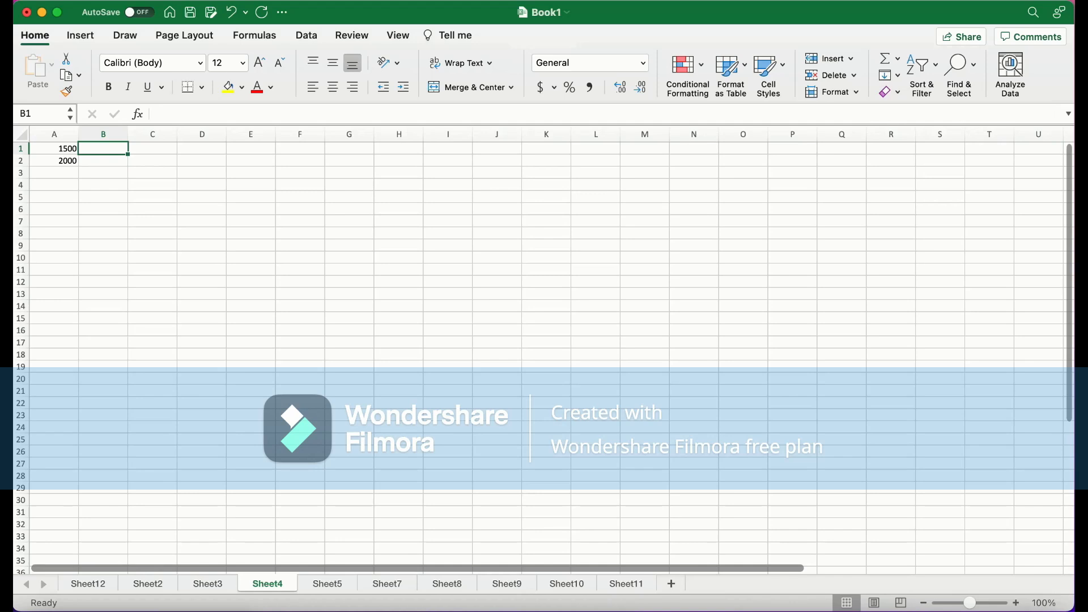
{"action": "key", "text": "Left"}
{"action": "key", "text": "Down"}
{"action": "key", "text": "Down"}
{"action": "key", "text": "shift+Up"}
{"action": "key", "text": "shift+Up"}
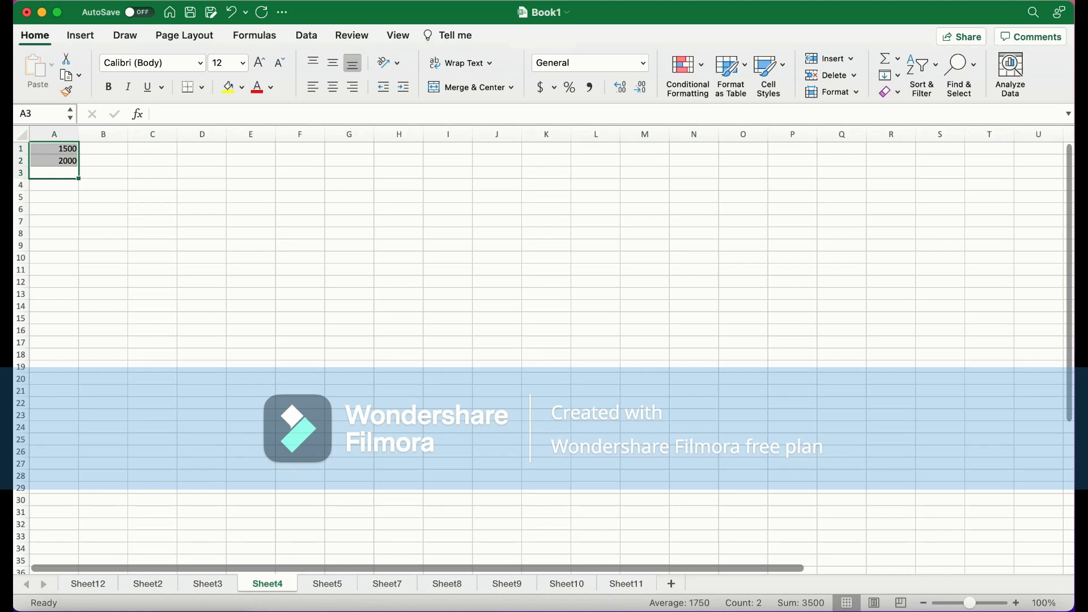
{"action": "left_click", "coordinate": [687, 65]}
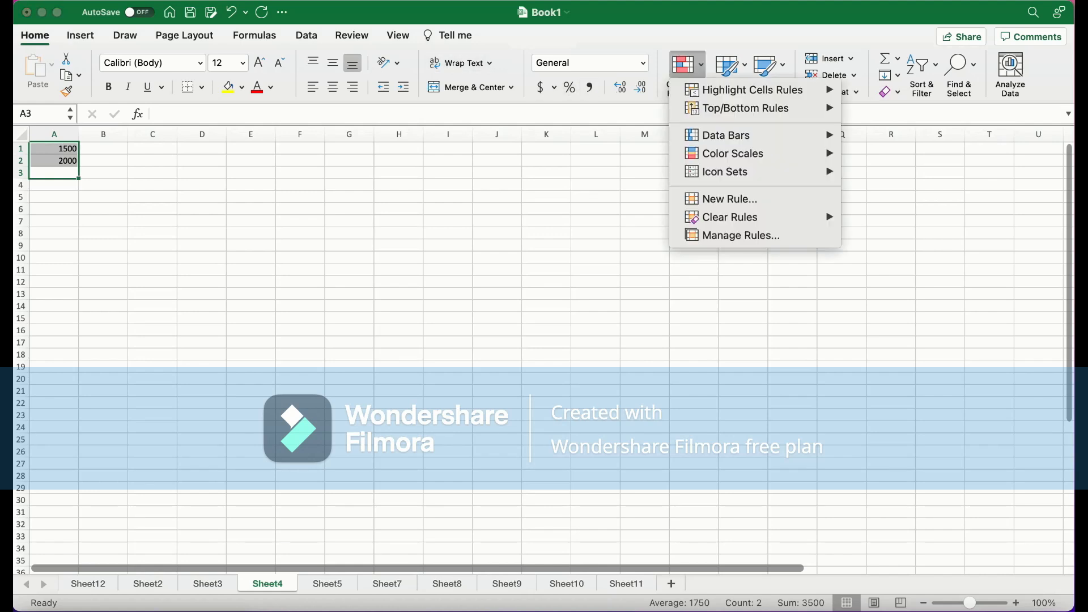
{"action": "mouse_move", "coordinate": [752, 90]}
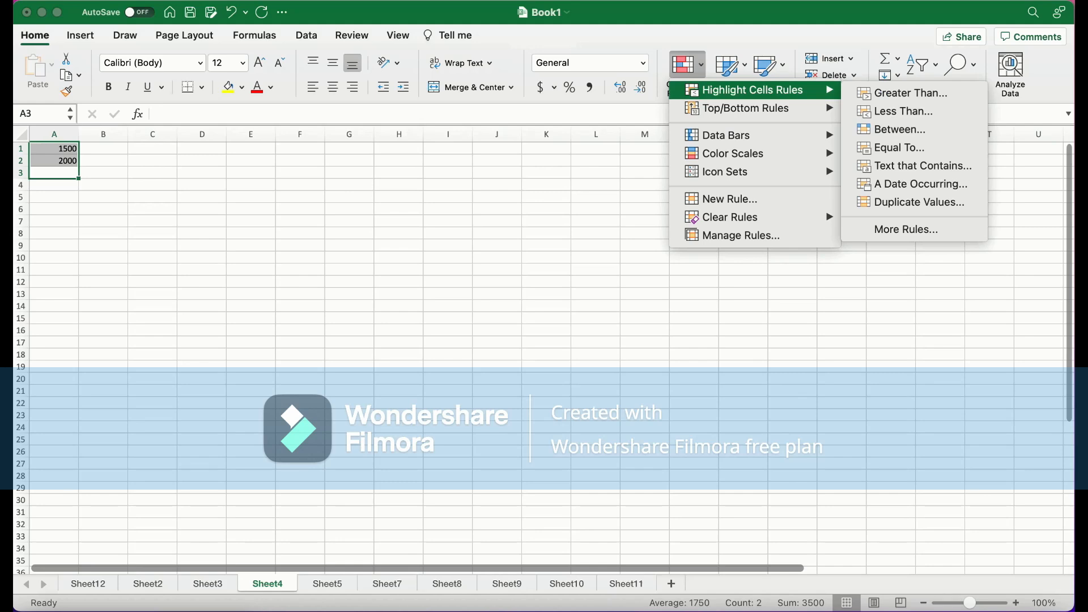
{"action": "left_click", "coordinate": [910, 93]}
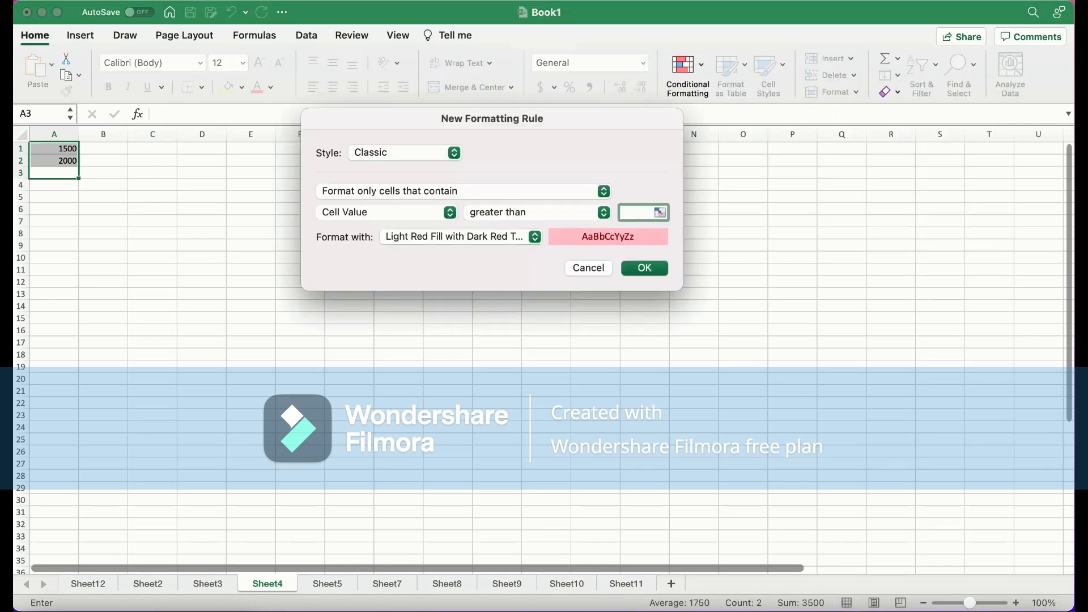
{"action": "type", "text": "1000"}
{"action": "left_click", "coordinate": [461, 237]}
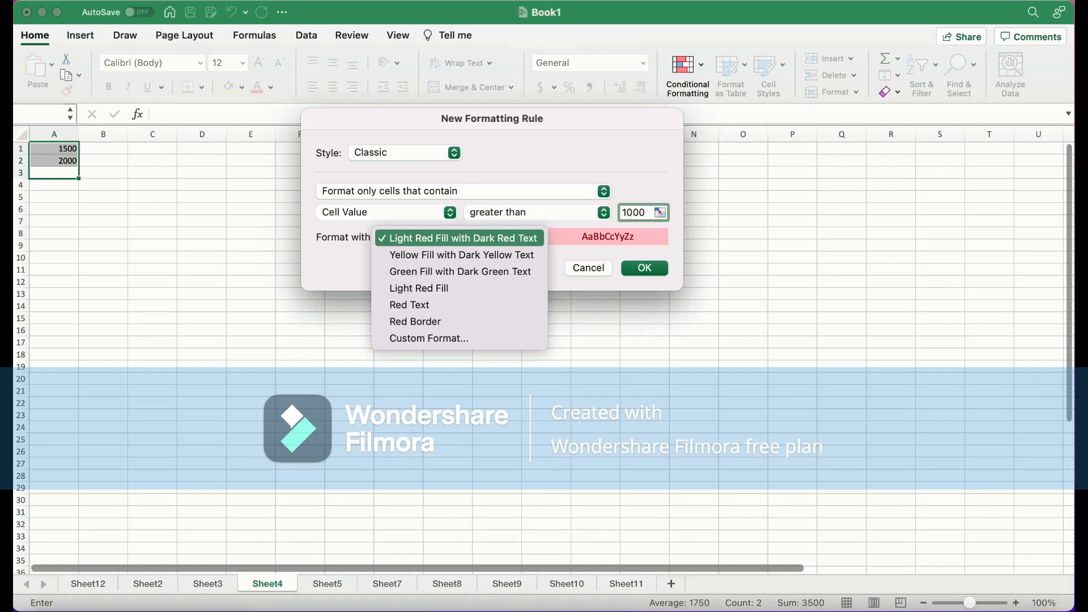
{"action": "key", "text": "Escape"}
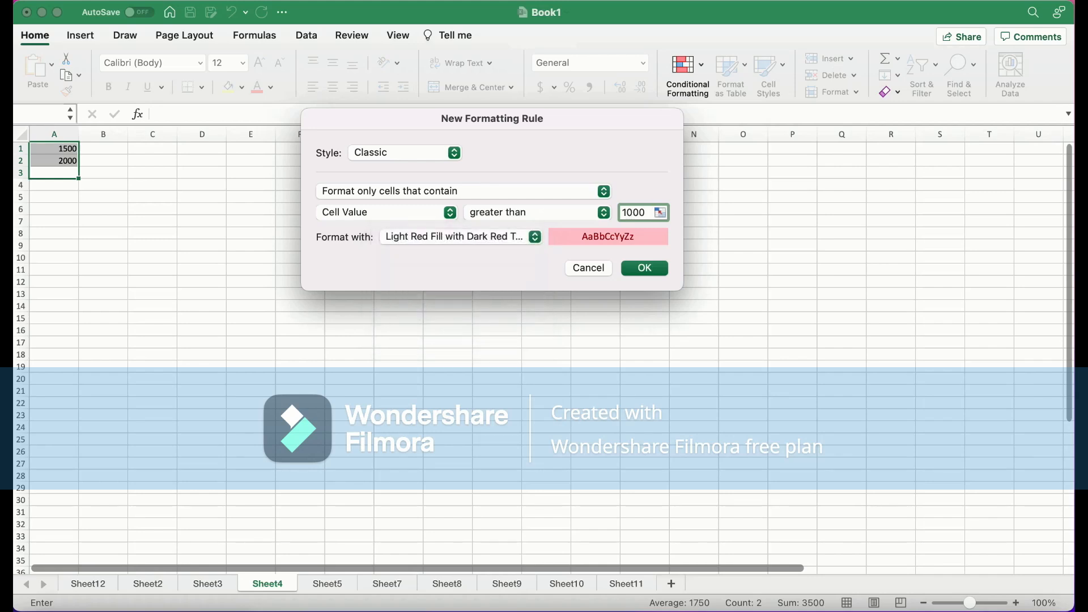
{"action": "key", "text": "Return"}
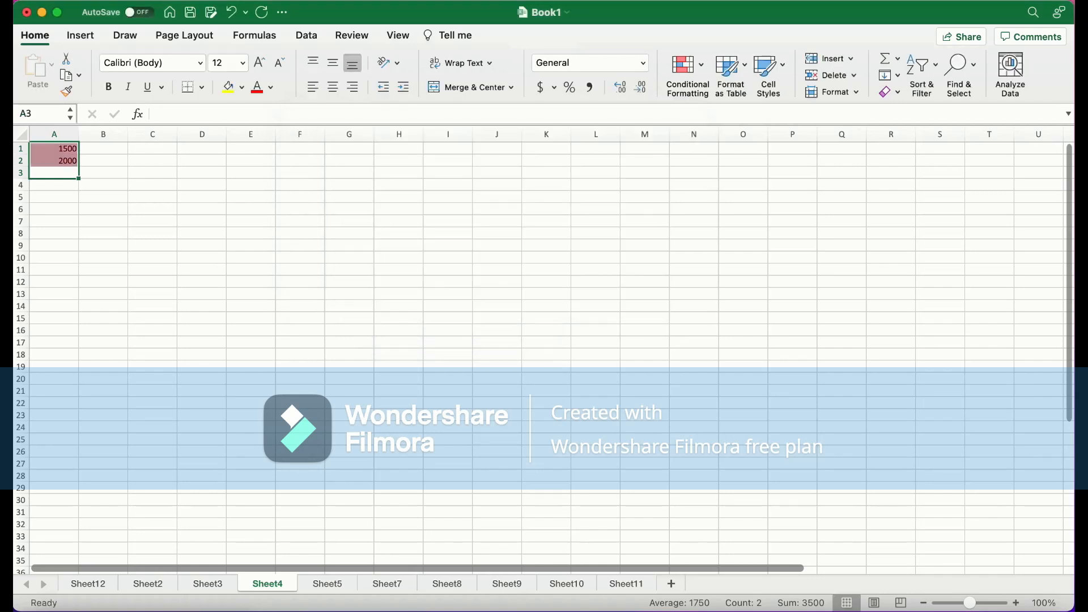
{"action": "left_click", "coordinate": [103, 173]}
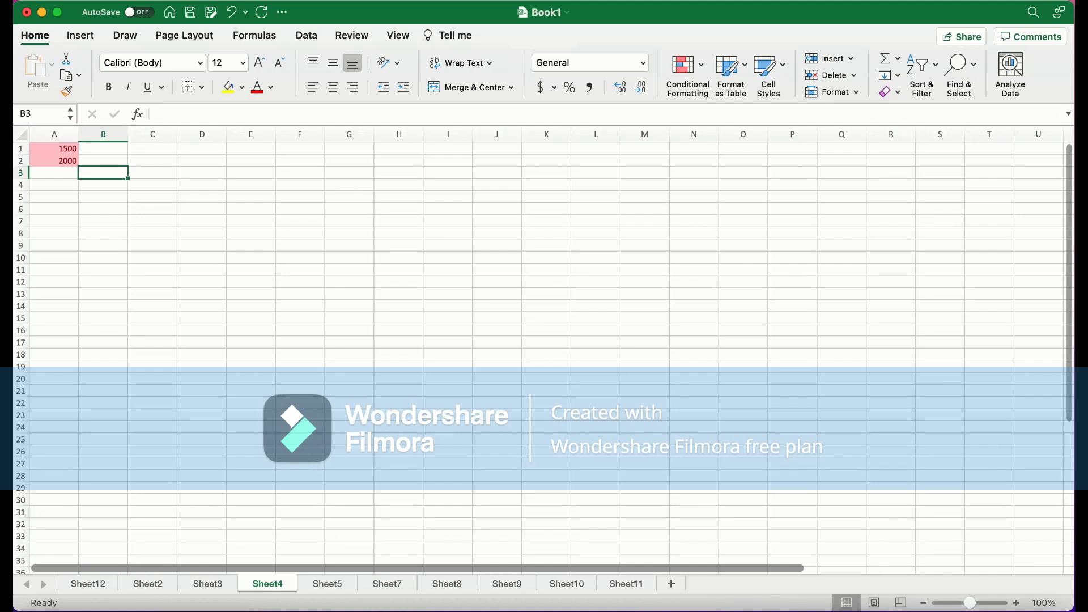
{"action": "left_click", "coordinate": [54, 197]}
{"action": "left_click", "coordinate": [103, 173]}
{"action": "left_click", "coordinate": [54, 149]}
{"action": "left_click", "coordinate": [54, 160]}
{"action": "left_click", "coordinate": [54, 173]}
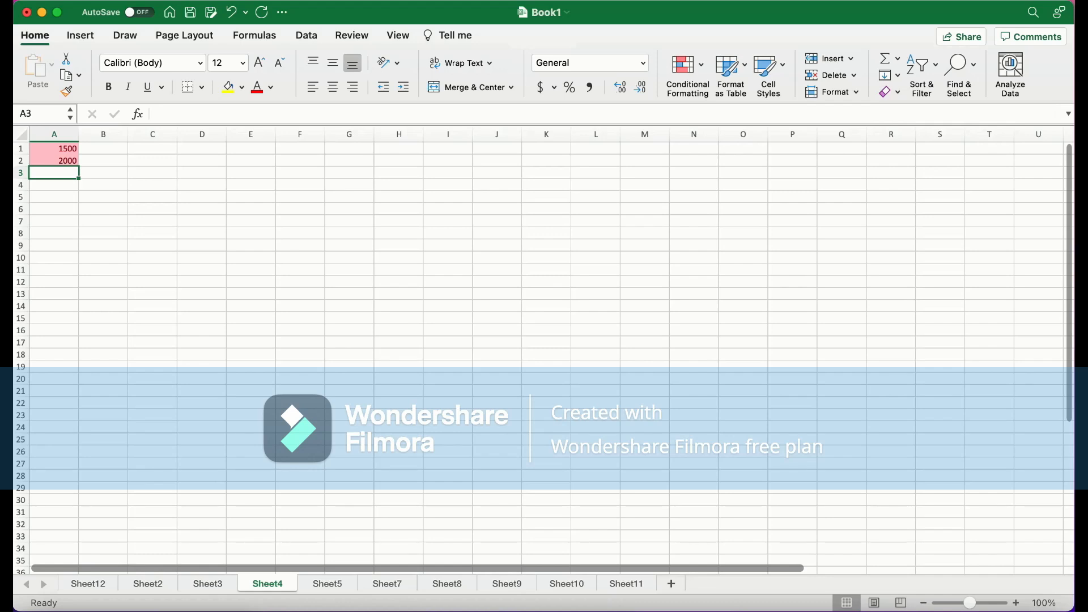
Switch to Sheet5 and examine the category entries in column A and the dropdown list in A6
{"action": "left_click", "coordinate": [327, 583]}
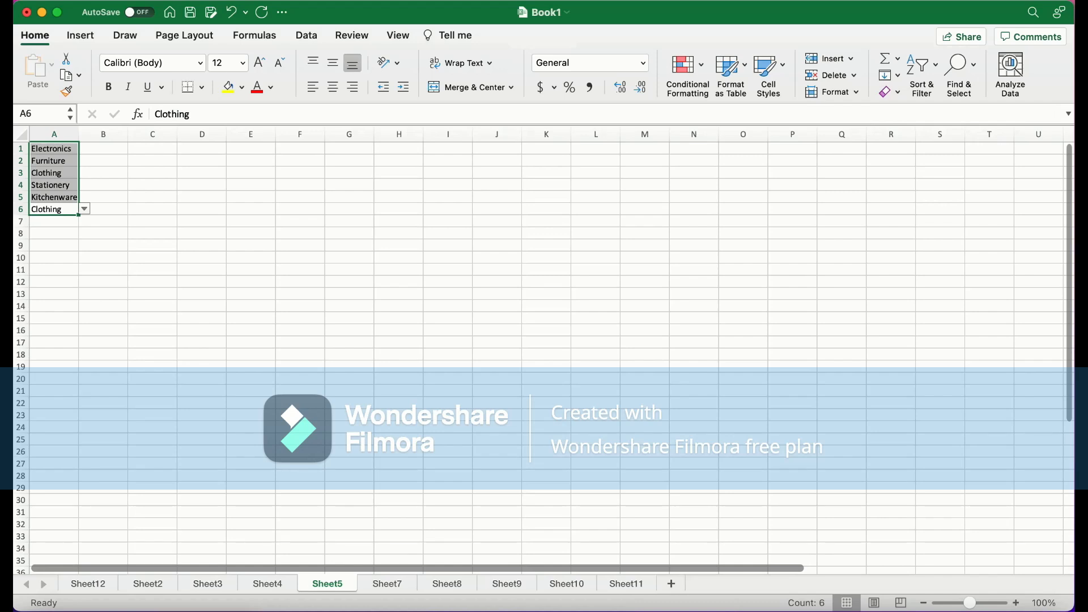
{"action": "left_click", "coordinate": [54, 148]}
{"action": "left_click", "coordinate": [54, 161]}
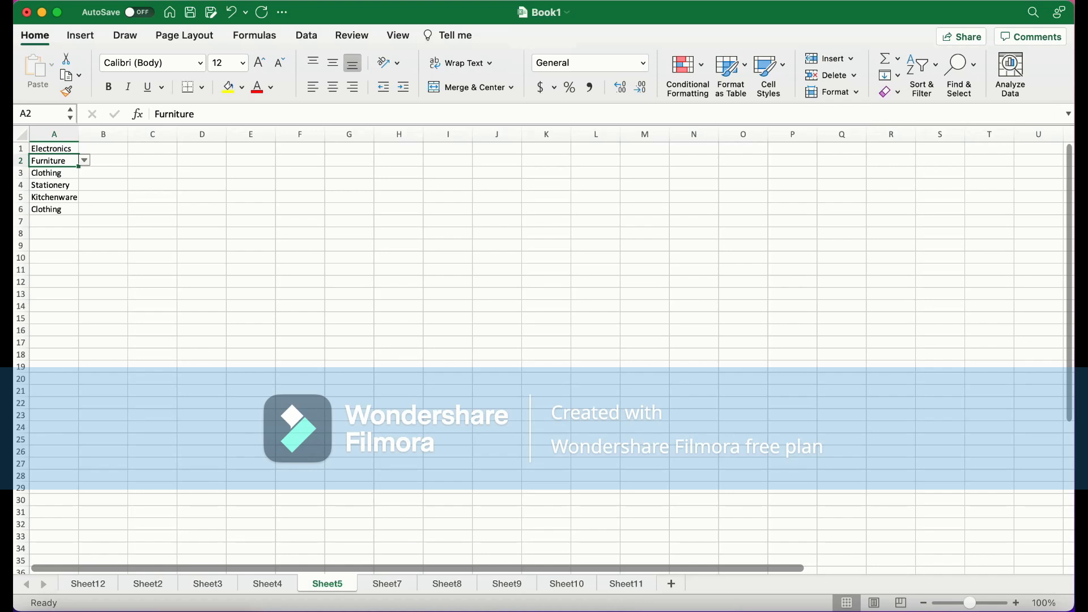
{"action": "left_click", "coordinate": [53, 197]}
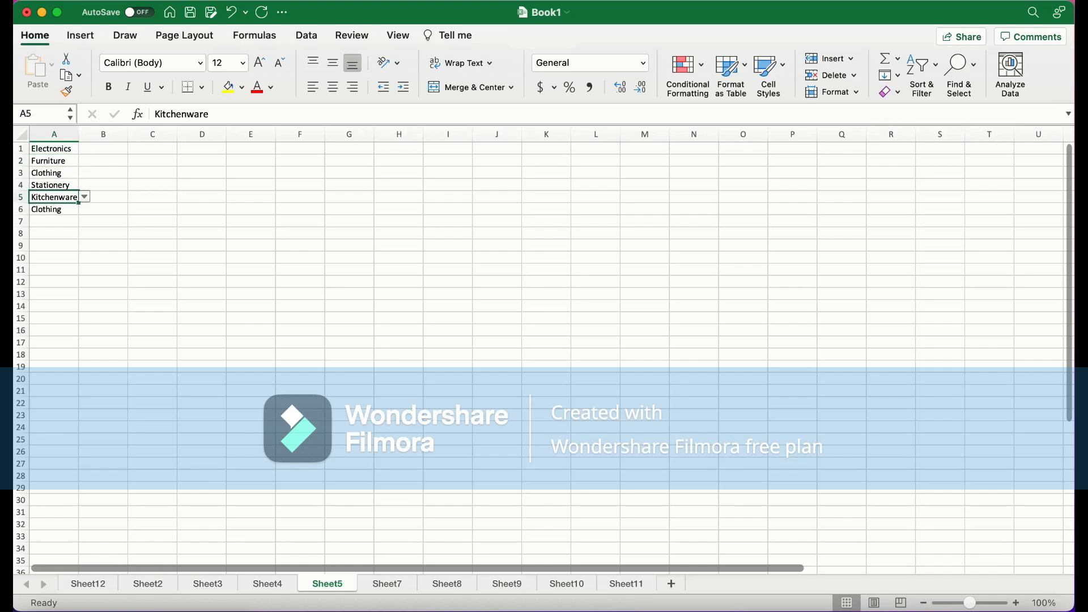
{"action": "left_click", "coordinate": [54, 209]}
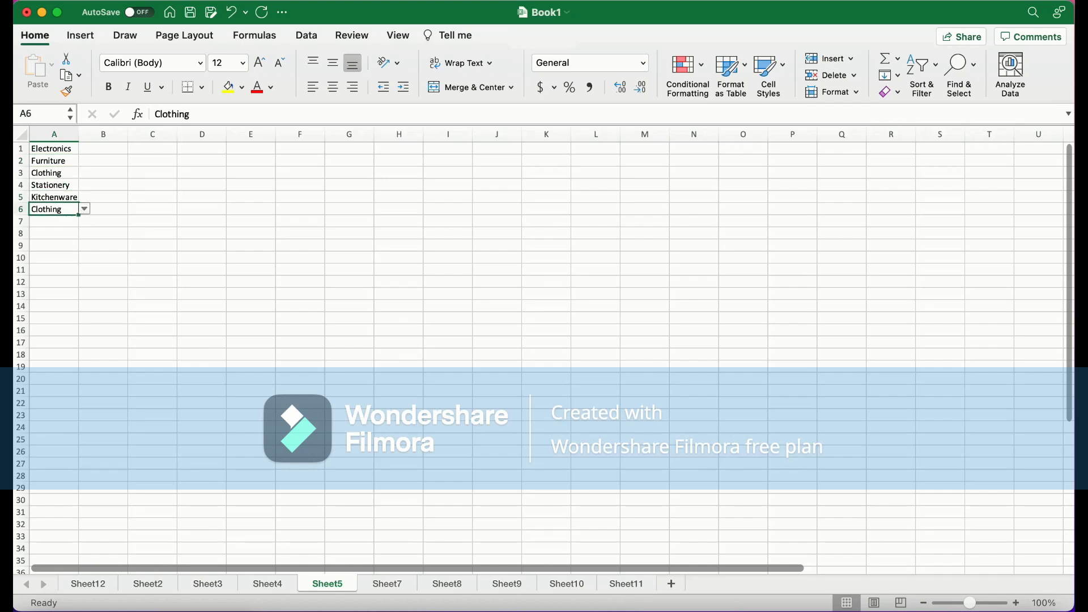
{"action": "left_click", "coordinate": [54, 198]}
{"action": "left_click", "coordinate": [85, 197]}
{"action": "left_click", "coordinate": [84, 196]}
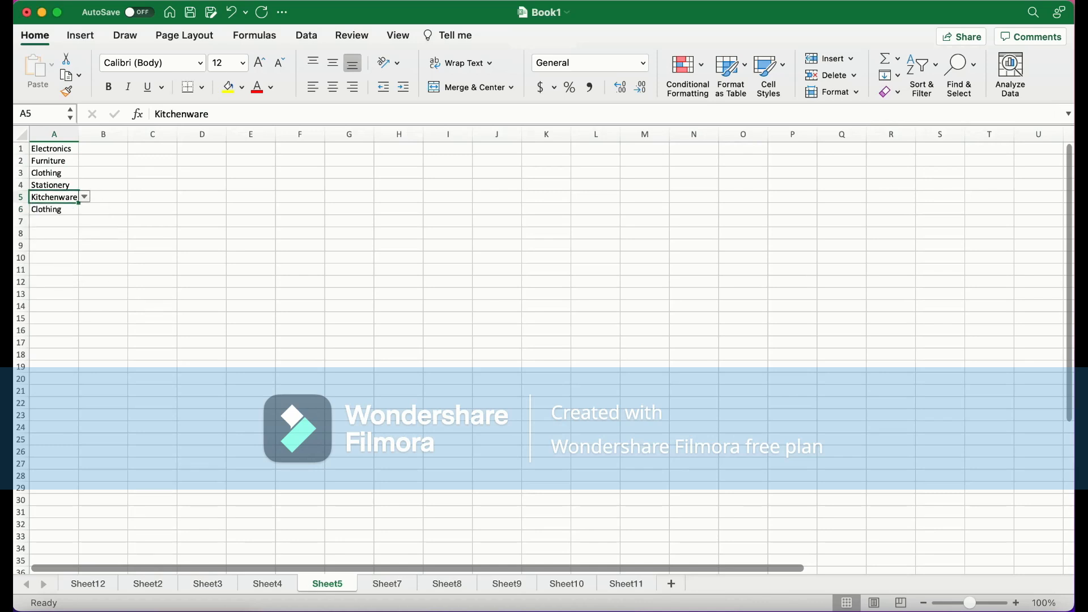
Select A1:A6 and apply List data validation with source =$A$1:$A$5
{"action": "left_click", "coordinate": [54, 221]}
{"action": "left_click_drag", "start_coordinate": [54, 197], "coordinate": [54, 149]}
{"action": "left_click", "coordinate": [54, 209]}
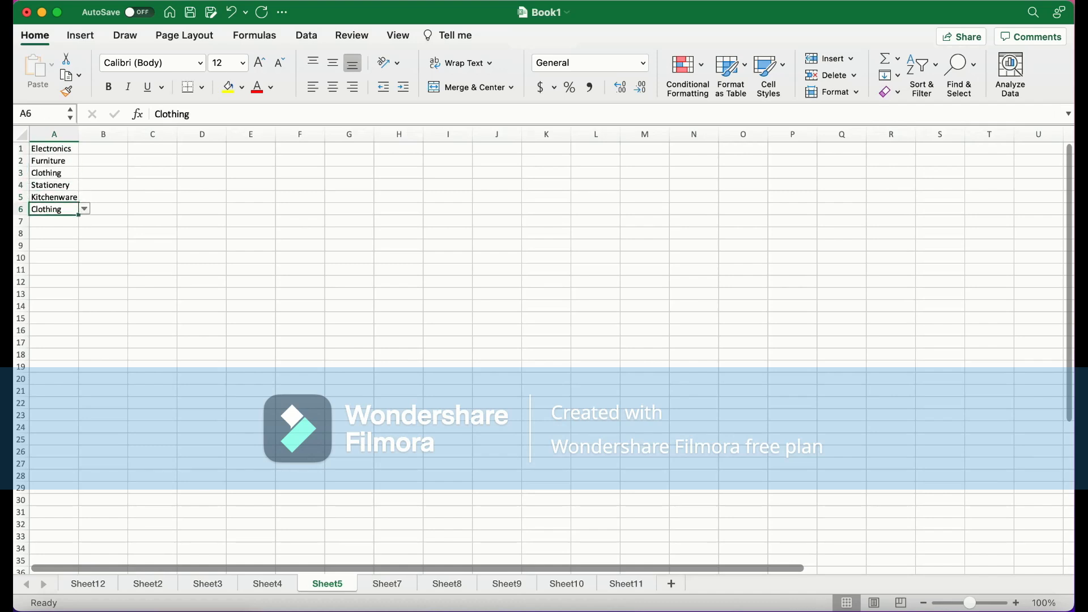
{"action": "left_click_drag", "start_coordinate": [54, 209], "coordinate": [54, 149]}
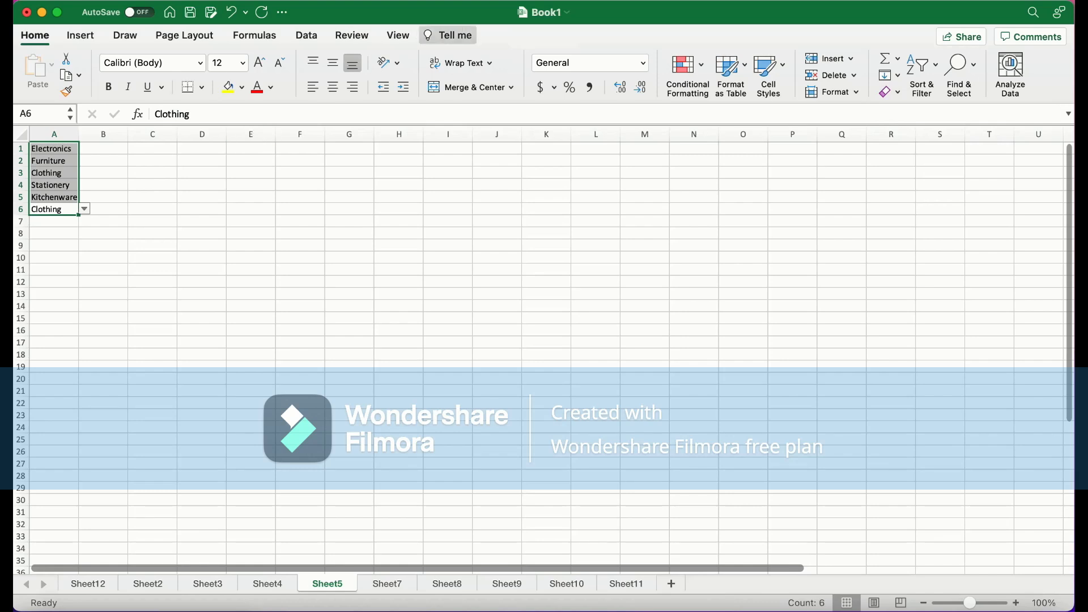
{"action": "left_click", "coordinate": [448, 36]}
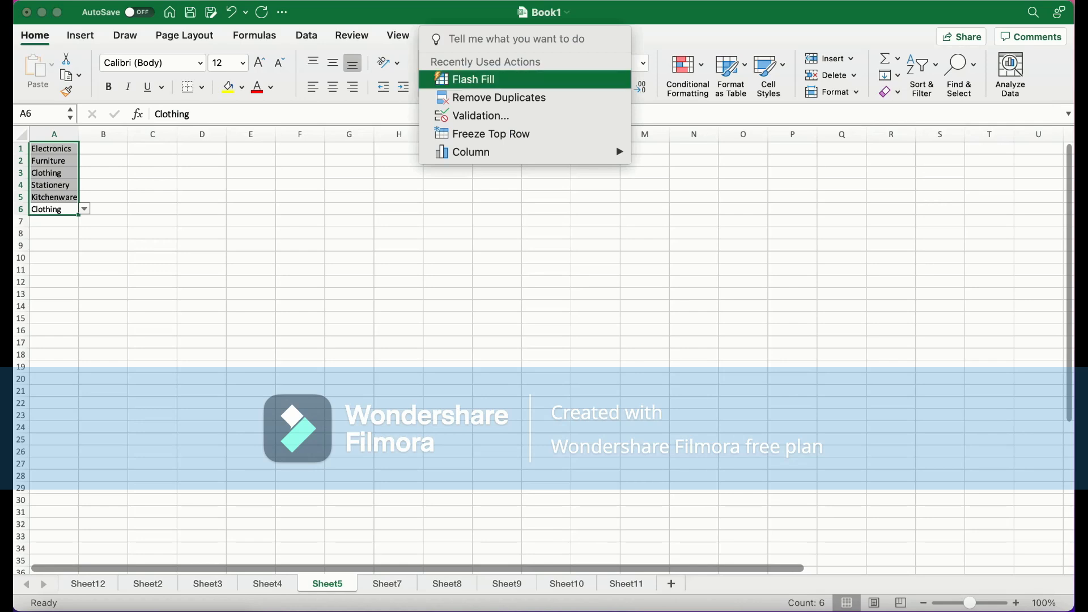
{"action": "type", "text": "data valida"}
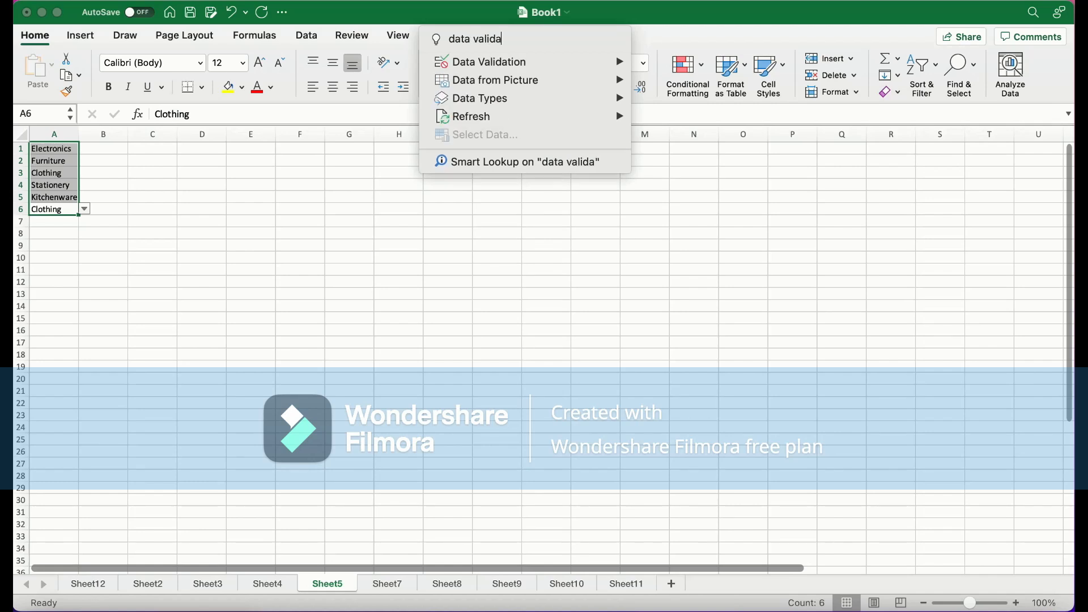
{"action": "key", "text": "Down"}
{"action": "key", "text": "Right"}
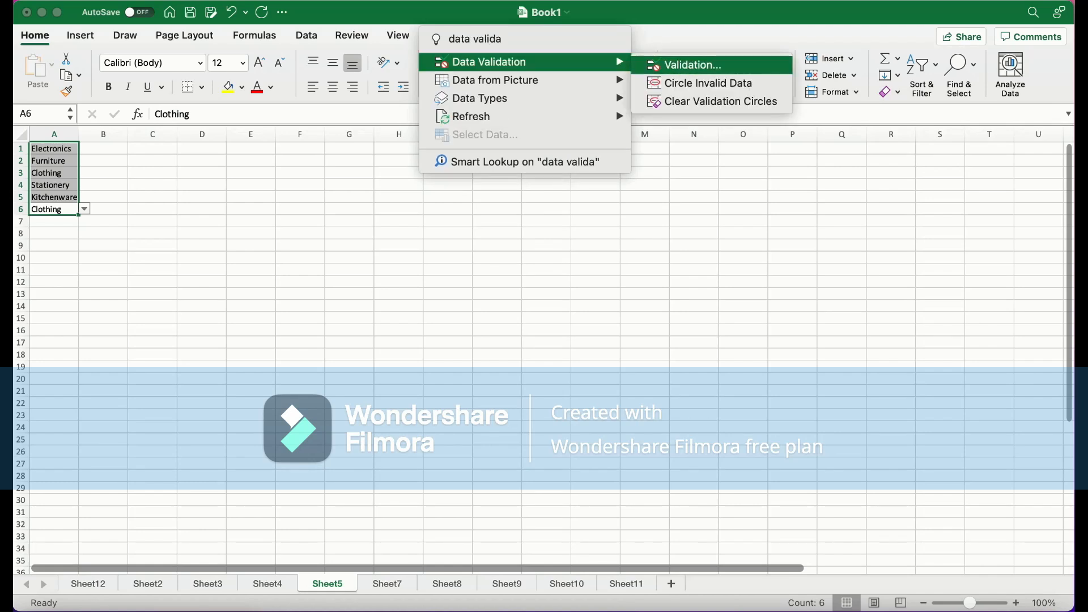
{"action": "key", "text": "Return"}
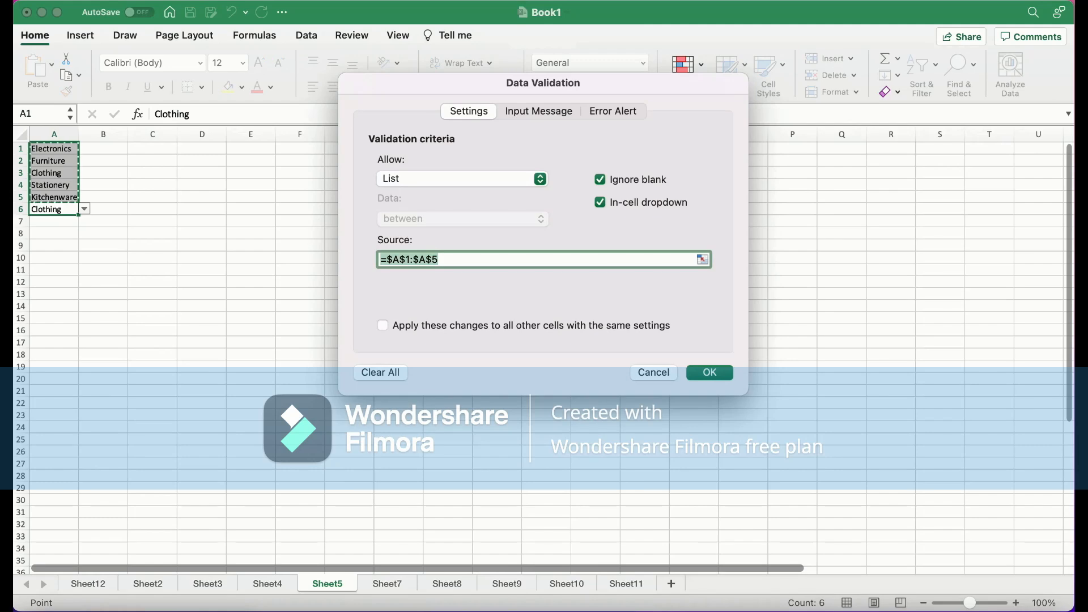
{"action": "key", "text": "Right"}
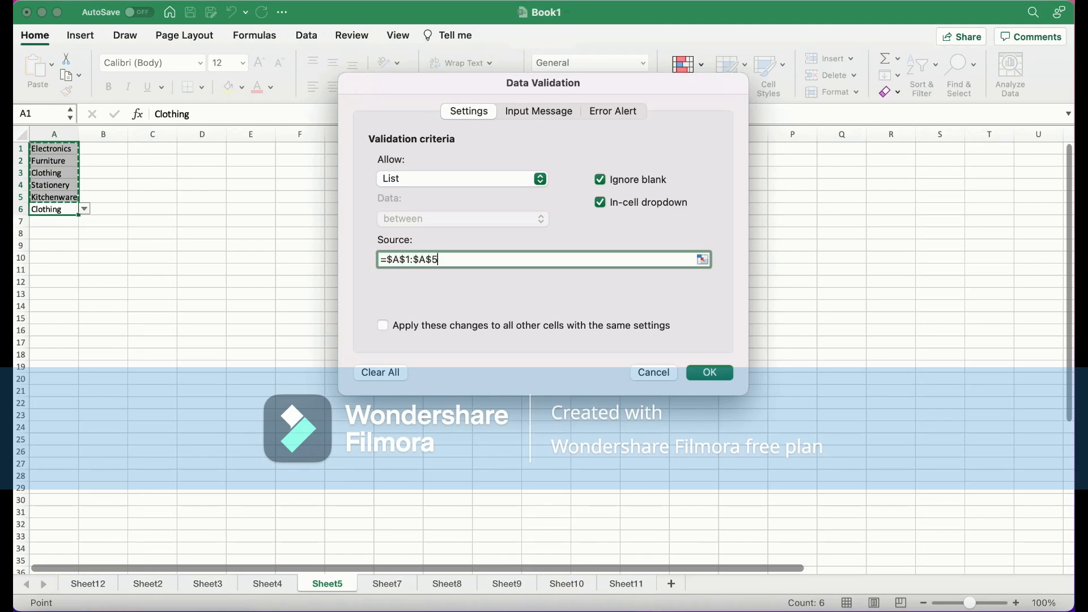
{"action": "key", "text": "Return"}
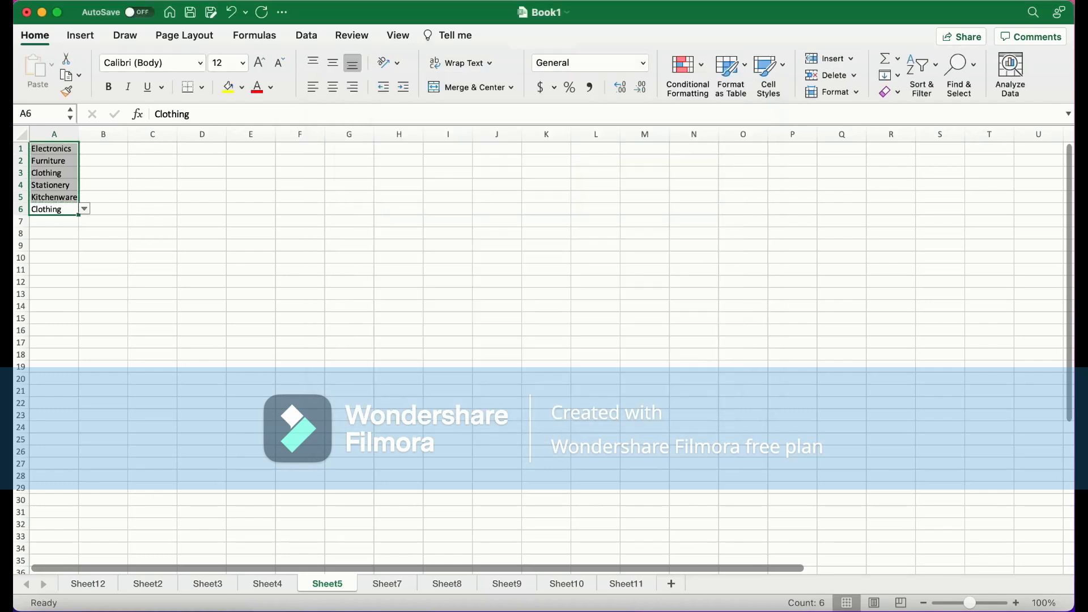
Open the A6 dropdown list and browse its category items
{"action": "key", "text": "alt+Down"}
{"action": "key", "text": "Escape"}
{"action": "key", "text": "alt+Down"}
{"action": "key", "text": "Up"}
{"action": "key", "text": "Up"}
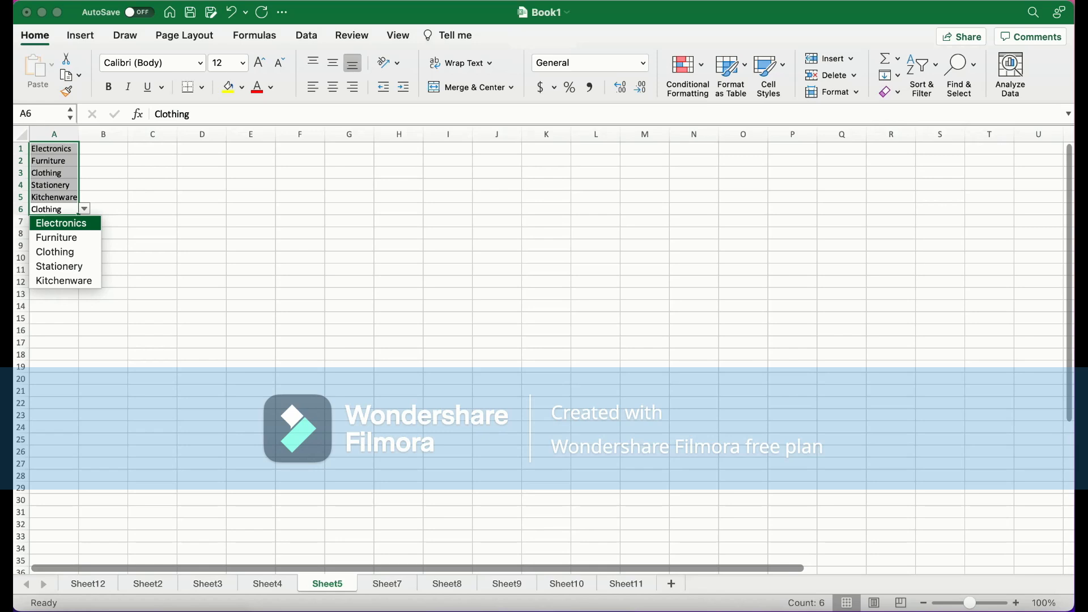
Switch to Sheet7 and freeze the top row, then the first column
{"action": "left_click", "coordinate": [387, 583]}
{"action": "left_click", "coordinate": [387, 584]}
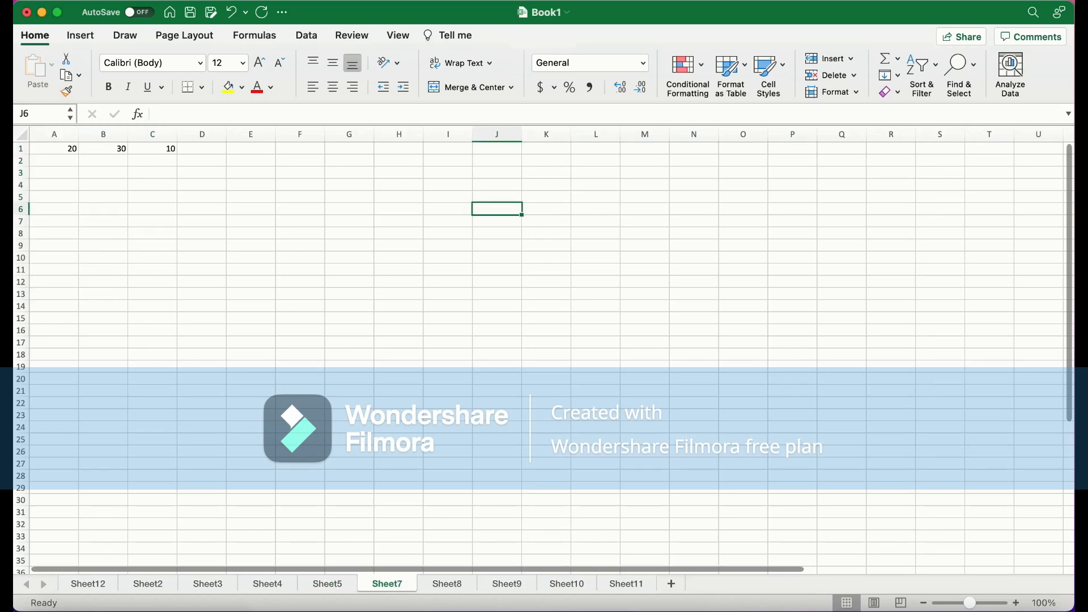
{"action": "left_click", "coordinate": [54, 149]}
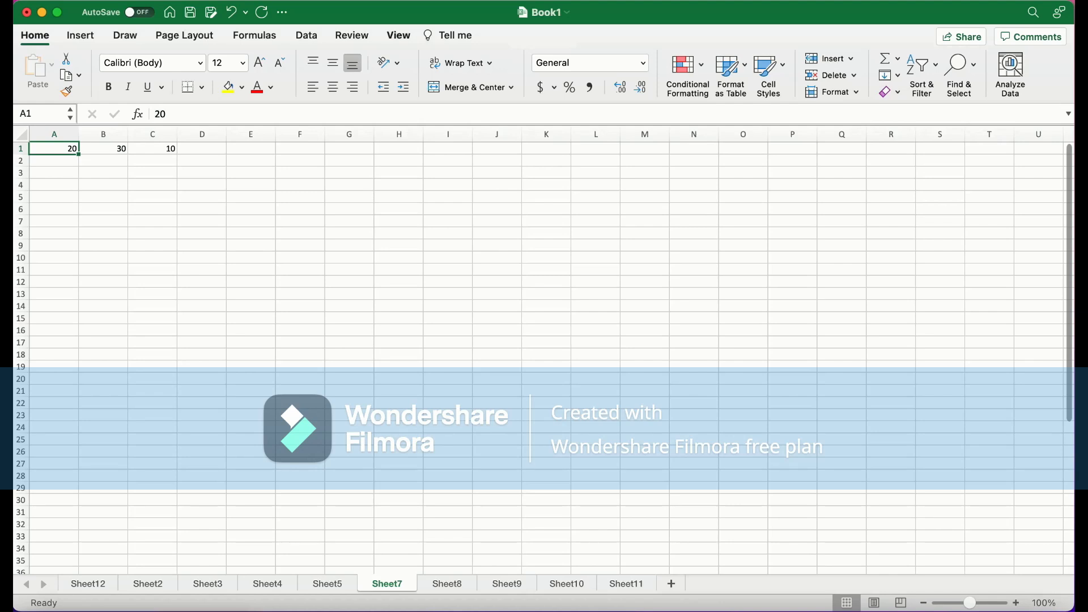
{"action": "left_click", "coordinate": [398, 35]}
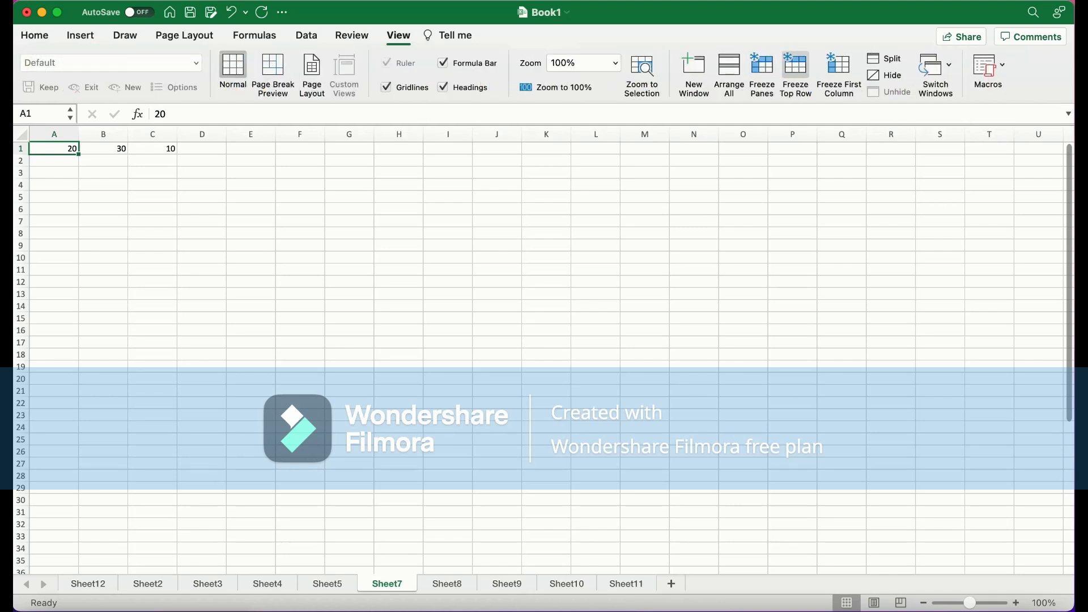
{"action": "left_click", "coordinate": [796, 73]}
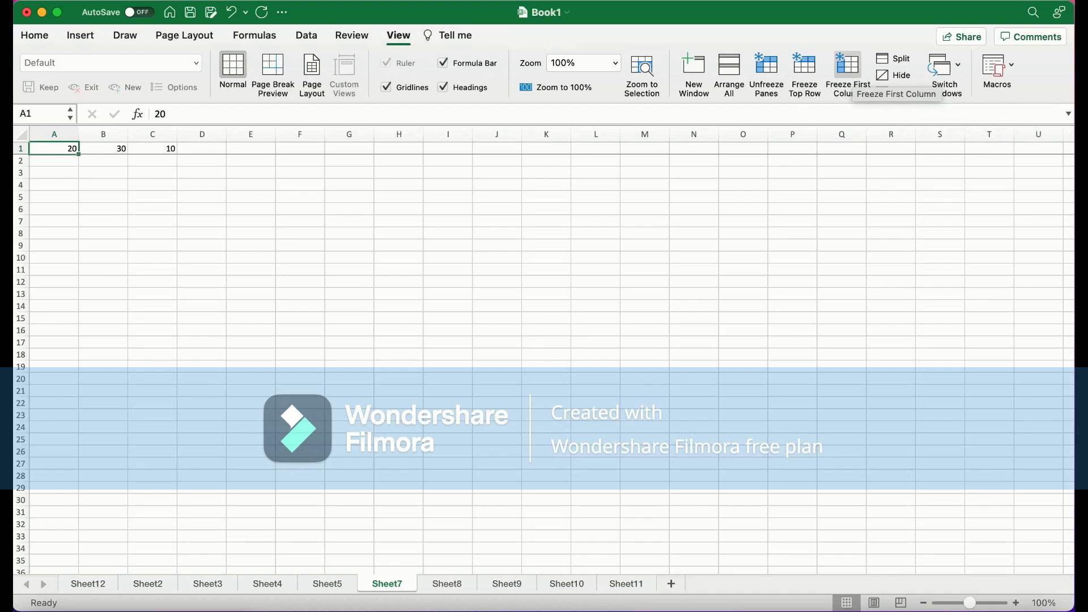
{"action": "left_click", "coordinate": [848, 73]}
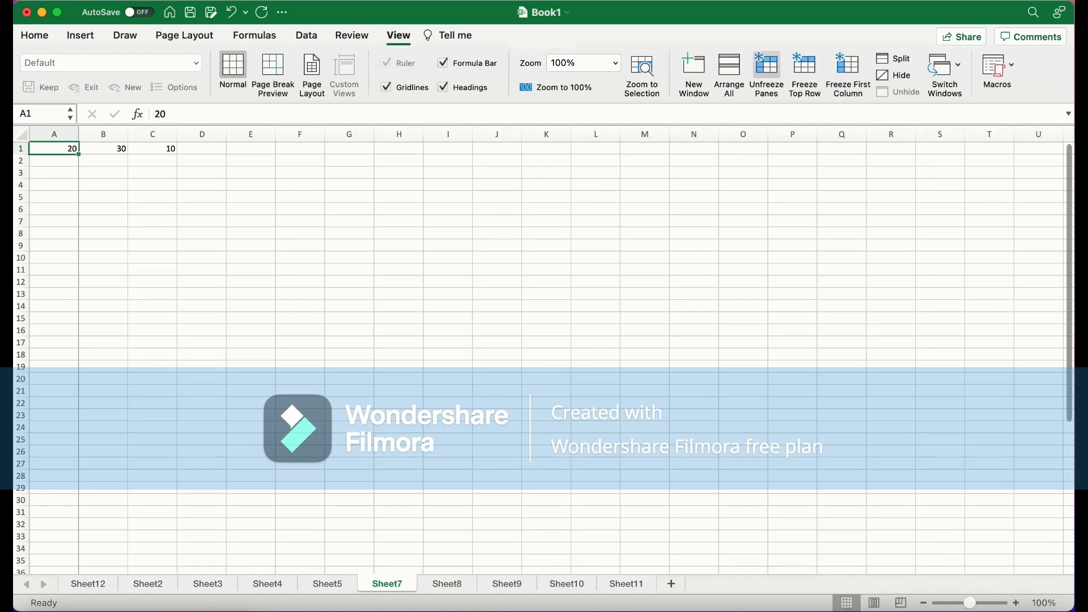
Unfreeze the panes on Sheet7
{"action": "left_click", "coordinate": [766, 73]}
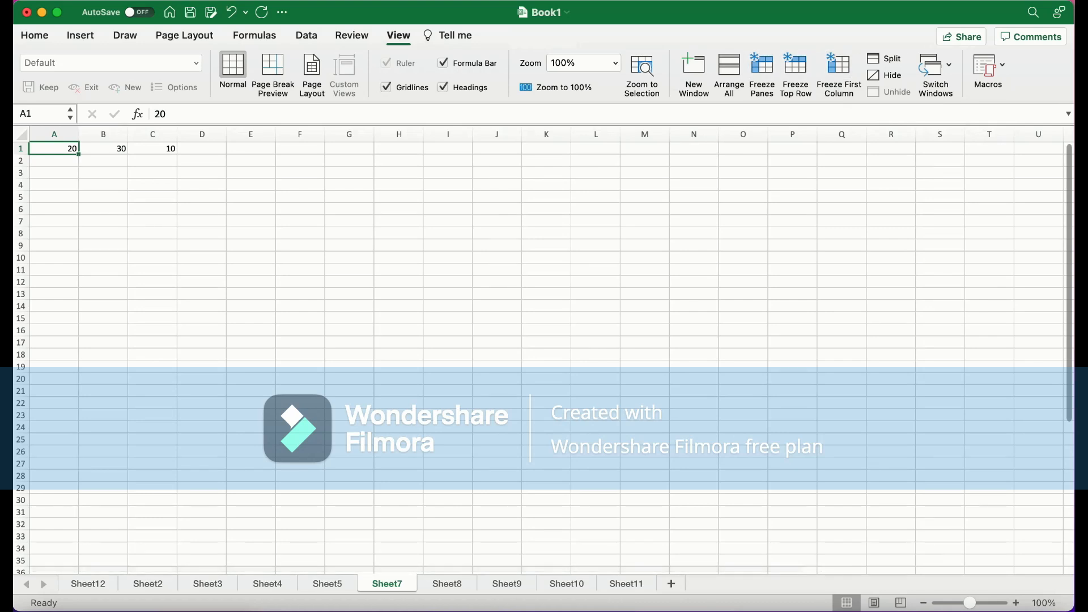
{"action": "left_click", "coordinate": [202, 185]}
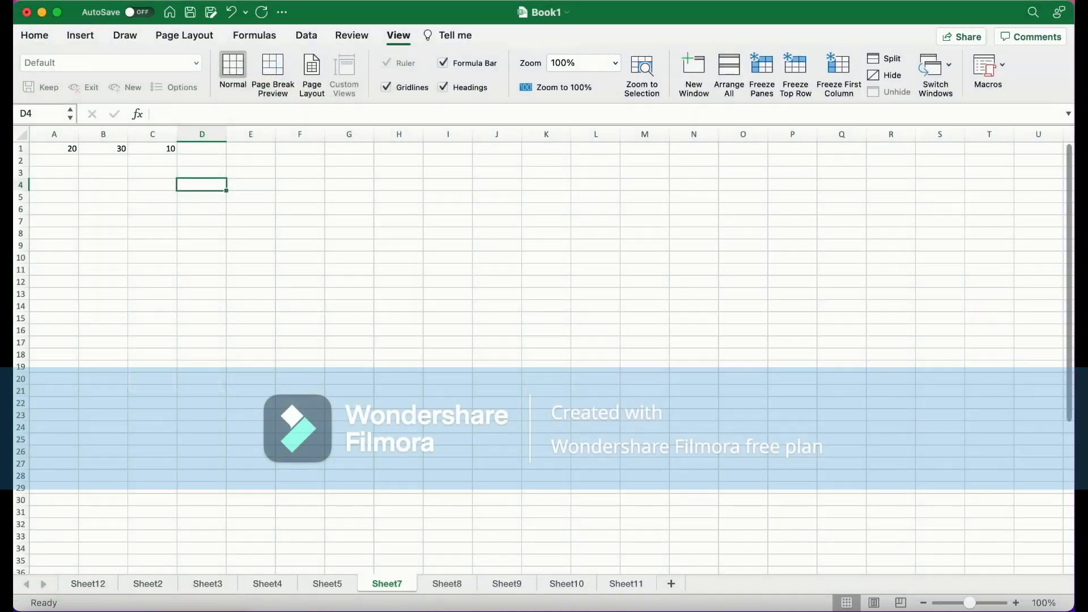
On Sheet8, split the full name in A1 into separate columns with Text to Columns using Space as delimiter
{"action": "left_click", "coordinate": [447, 584]}
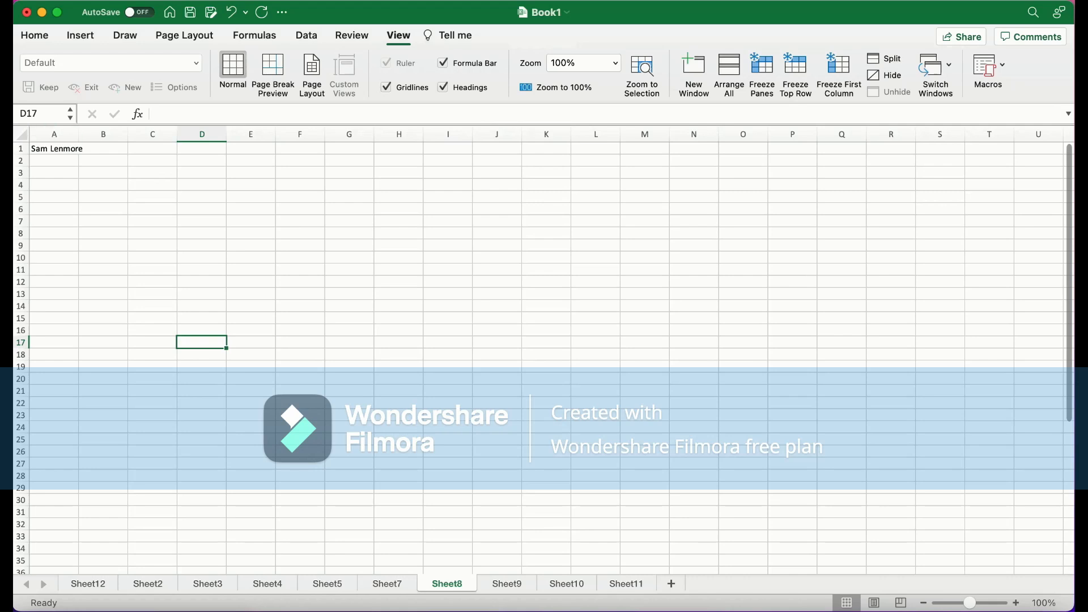
{"action": "left_click", "coordinate": [77, 149]}
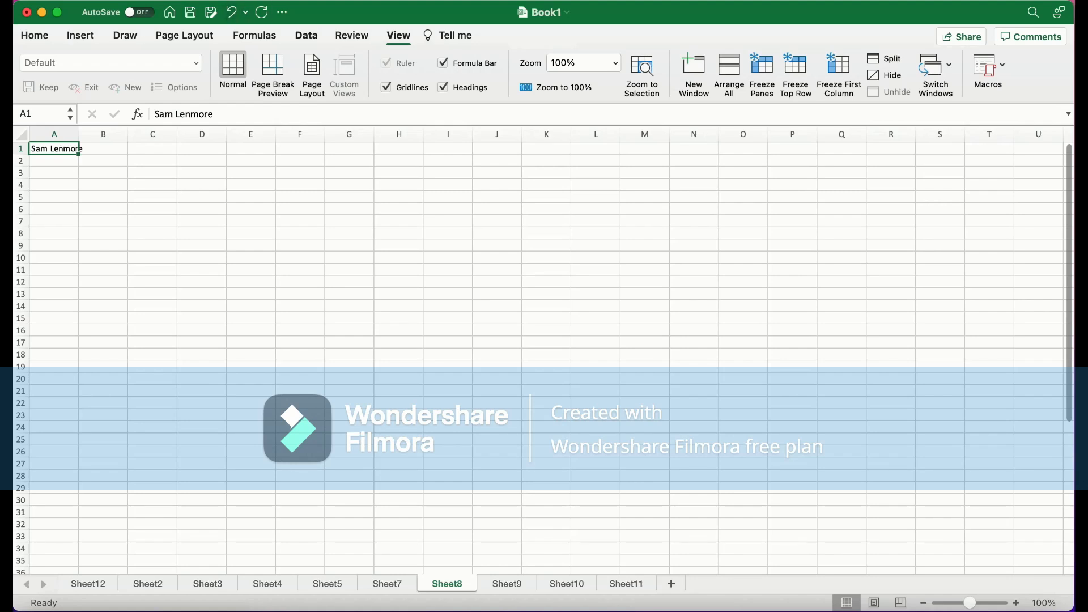
{"action": "left_click", "coordinate": [306, 35]}
{"action": "left_click", "coordinate": [56, 161]}
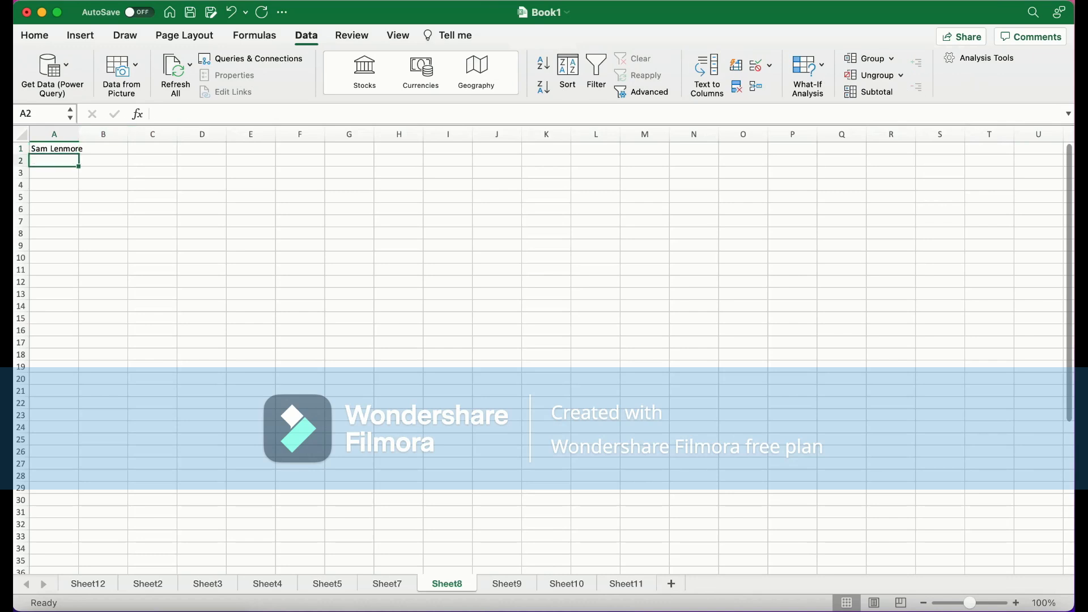
{"action": "left_click", "coordinate": [54, 185]}
{"action": "left_click_drag", "start_coordinate": [55, 161], "coordinate": [54, 148]}
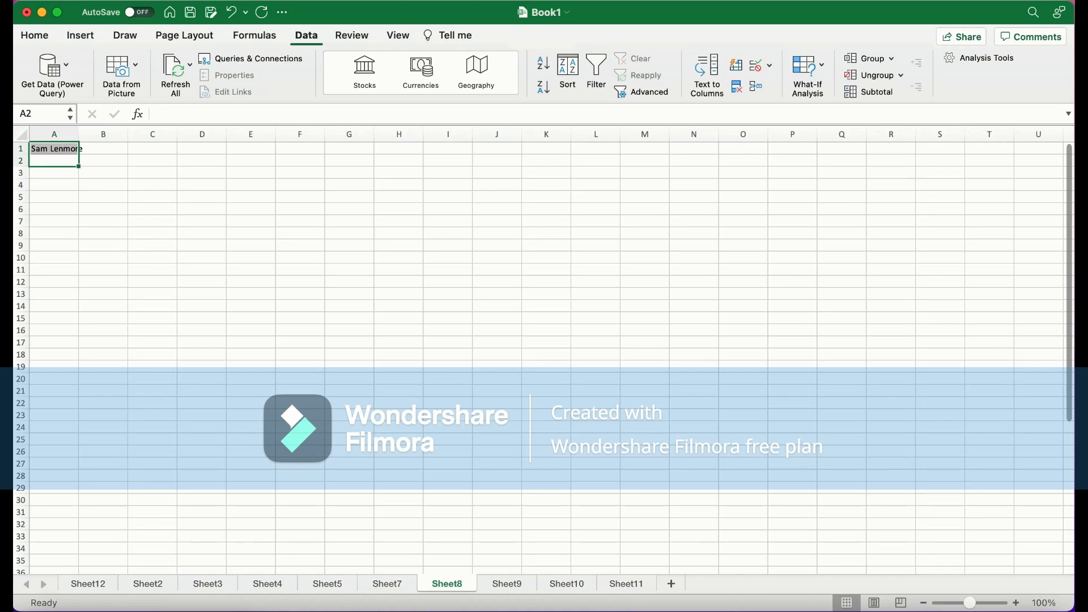
{"action": "left_click", "coordinate": [707, 74]}
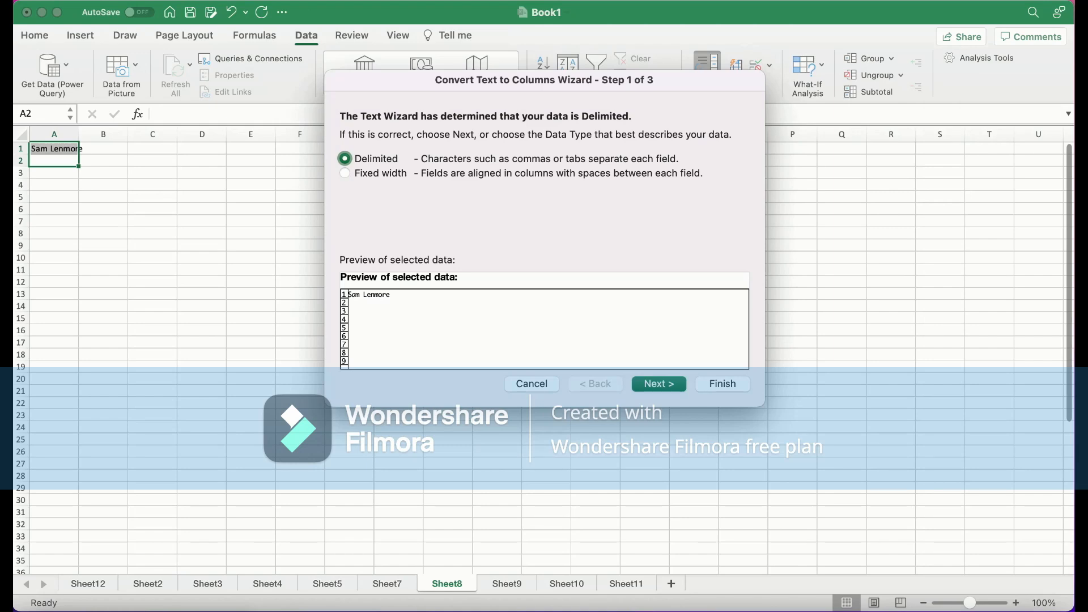
{"action": "key", "text": "Return"}
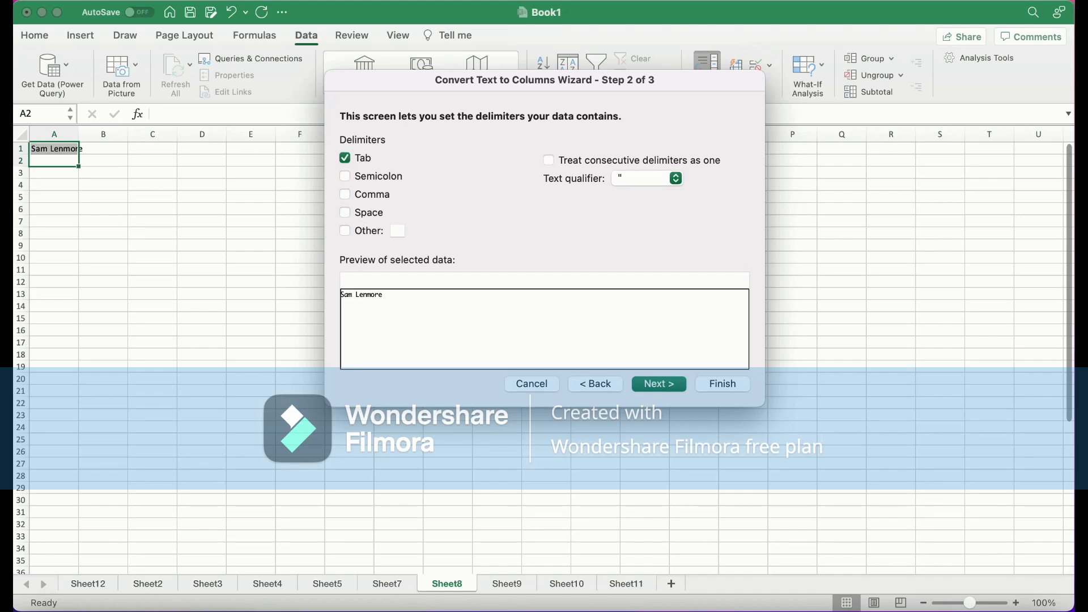
{"action": "left_click", "coordinate": [345, 213]}
{"action": "left_click", "coordinate": [723, 385]}
{"action": "left_click", "coordinate": [103, 161]}
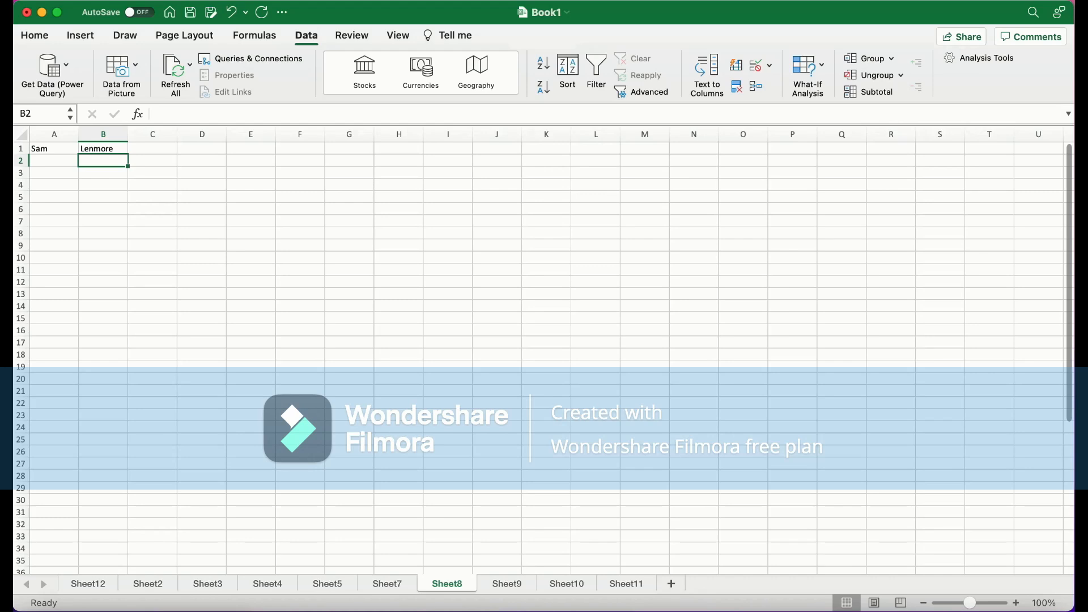
Switch to Sheet9 and review the ID values listed in column A
{"action": "left_click", "coordinate": [507, 584]}
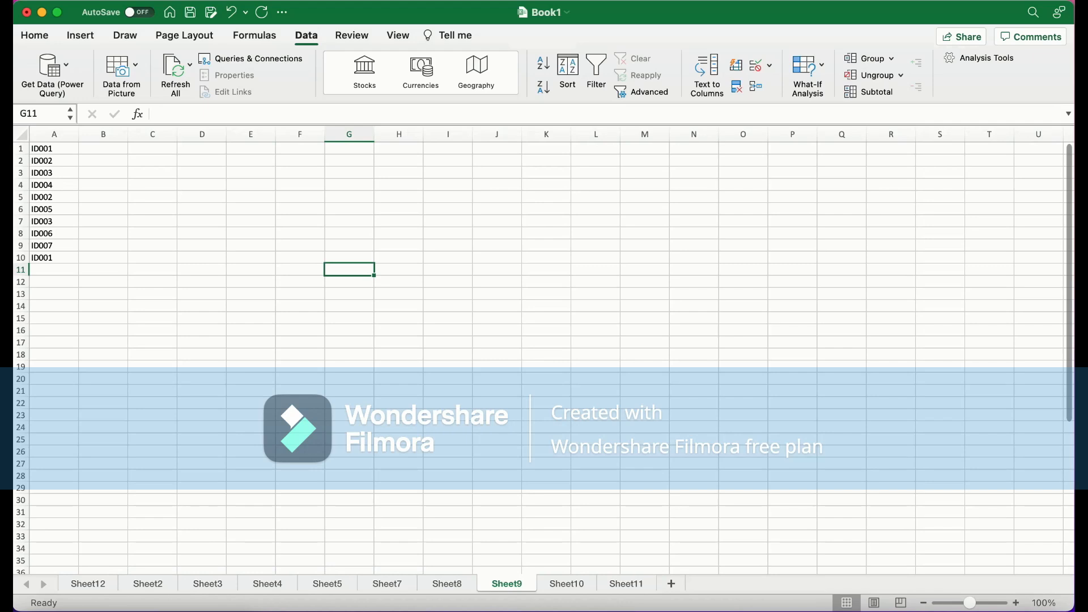
{"action": "left_click", "coordinate": [53, 197]}
{"action": "left_click", "coordinate": [54, 222]}
{"action": "left_click", "coordinate": [54, 197]}
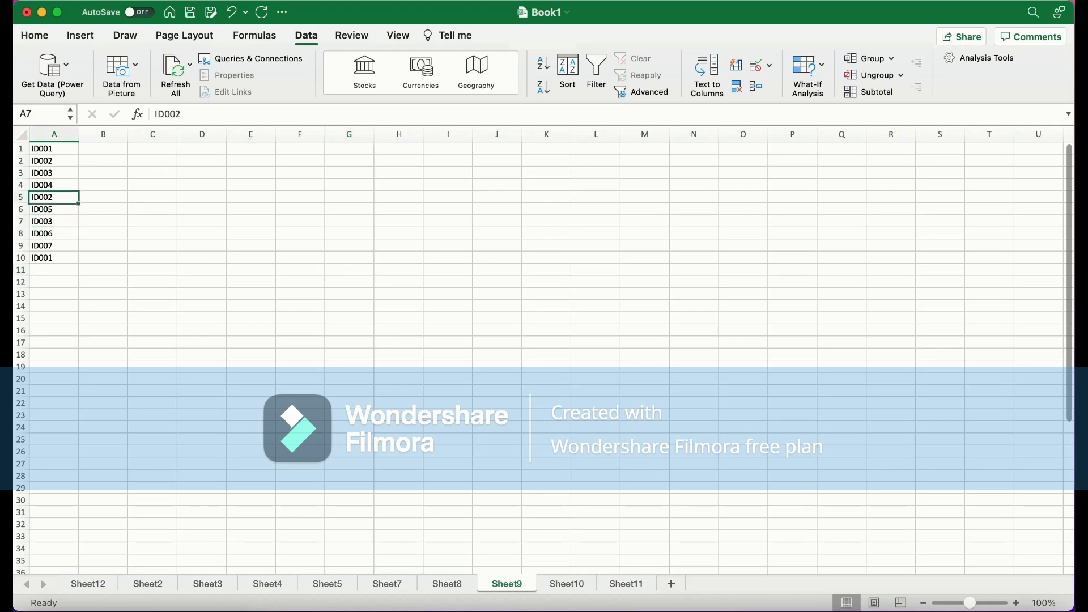
{"action": "left_click", "coordinate": [54, 257]}
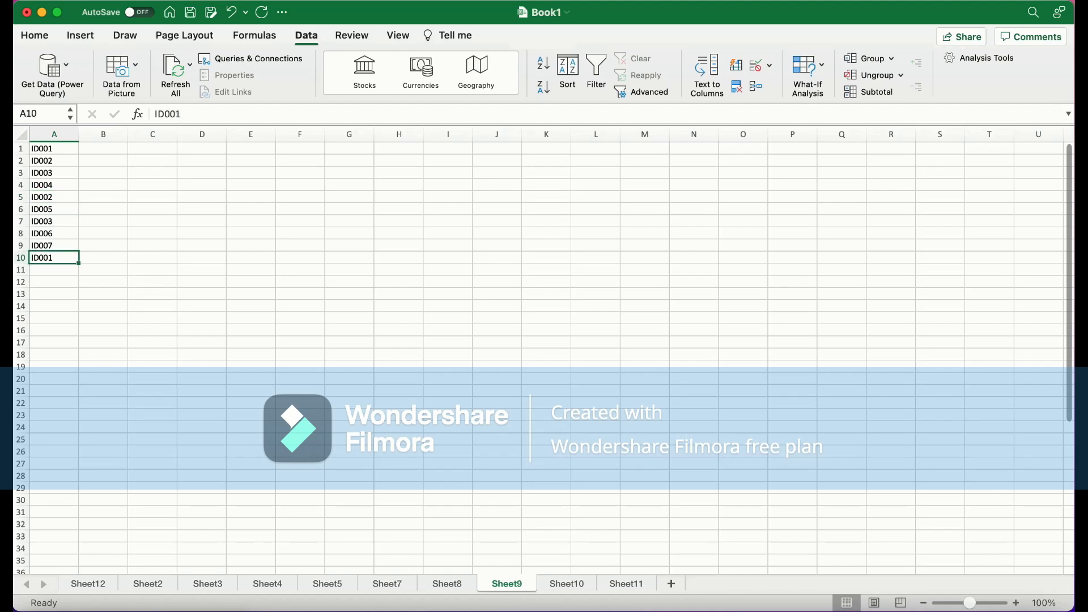
{"action": "left_click", "coordinate": [53, 270]}
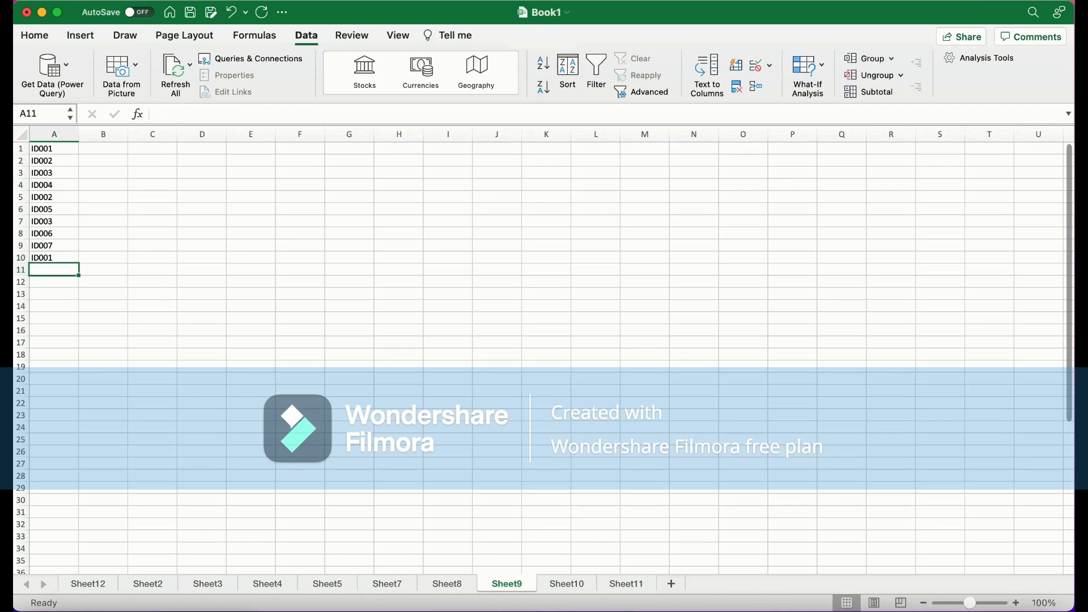
Remove duplicate values from the ID list in A1:A10, with the header option unticked and Column A checked
{"action": "left_click_drag", "start_coordinate": [54, 270], "coordinate": [54, 149]}
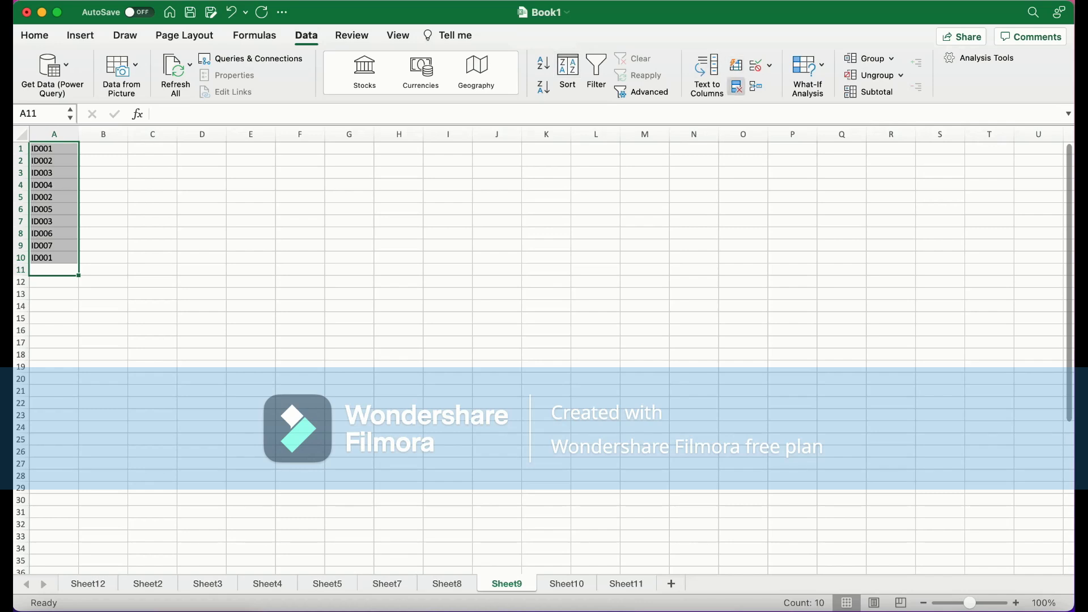
{"action": "left_click", "coordinate": [736, 87]}
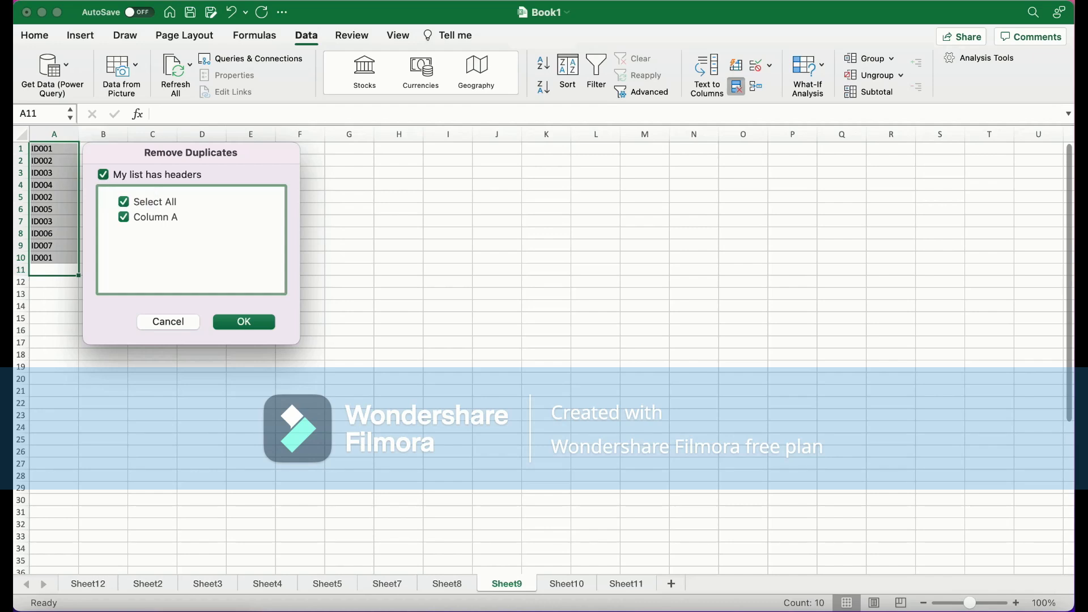
{"action": "left_click", "coordinate": [102, 174]}
{"action": "left_click", "coordinate": [123, 202]}
{"action": "left_click", "coordinate": [124, 217]}
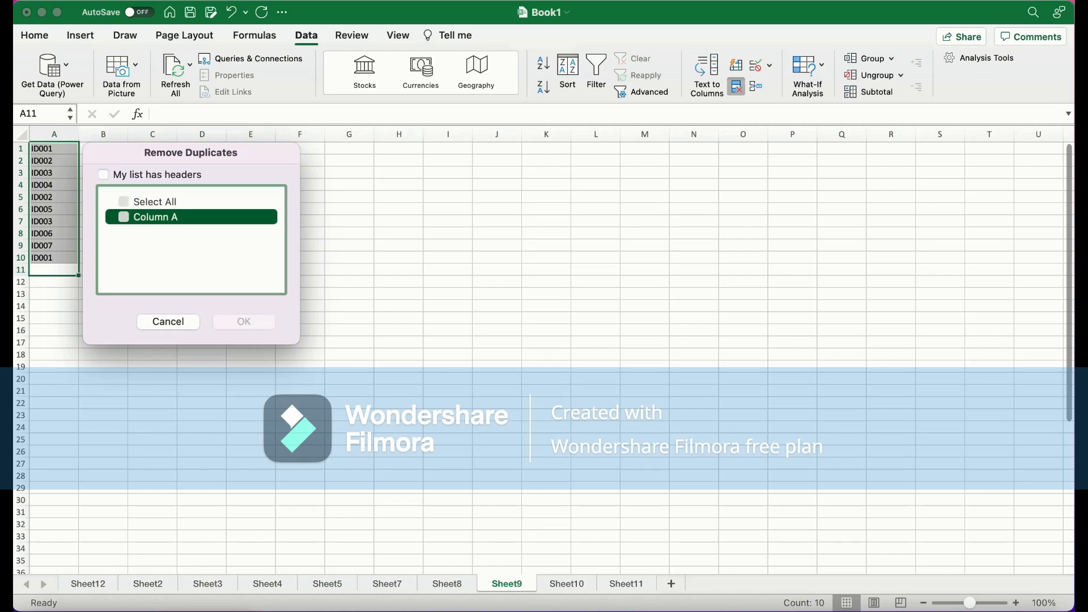
{"action": "left_click", "coordinate": [124, 217]}
{"action": "left_click", "coordinate": [123, 217]}
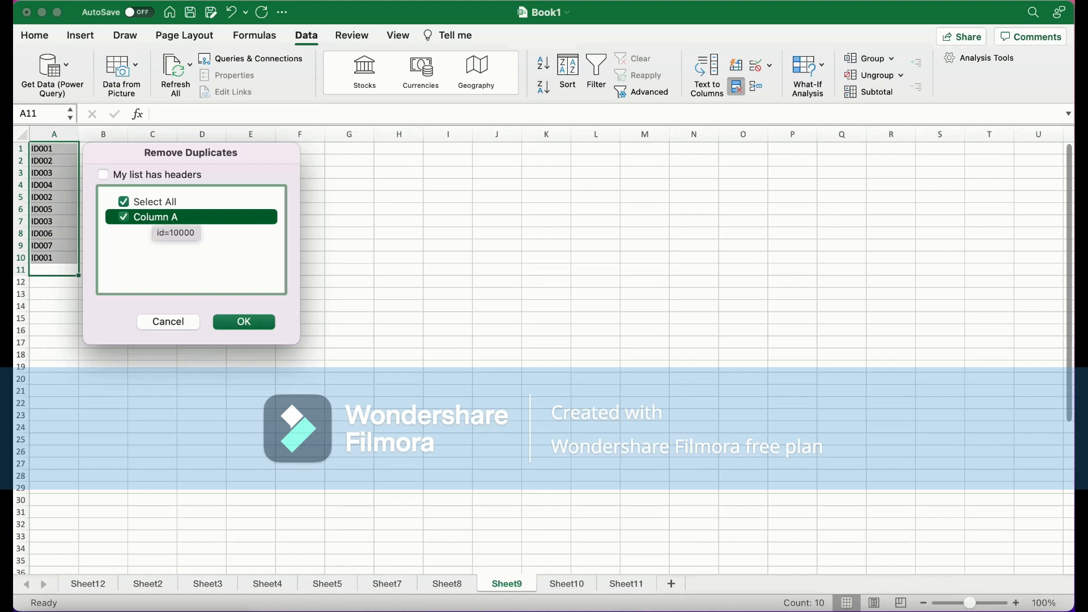
{"action": "left_click", "coordinate": [124, 217]}
{"action": "left_click", "coordinate": [124, 217]}
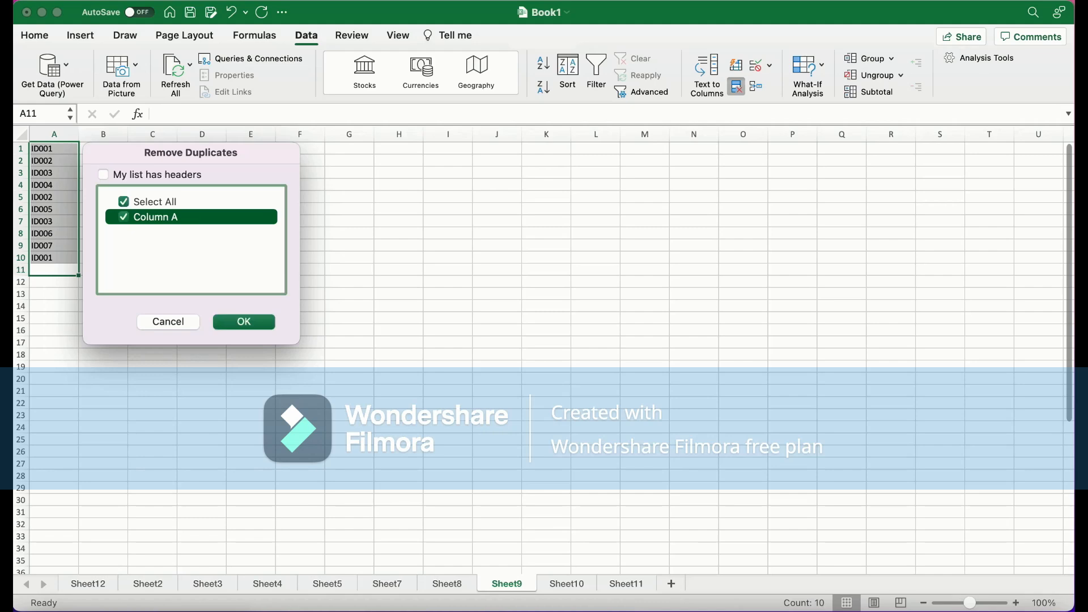
{"action": "key", "text": "Return"}
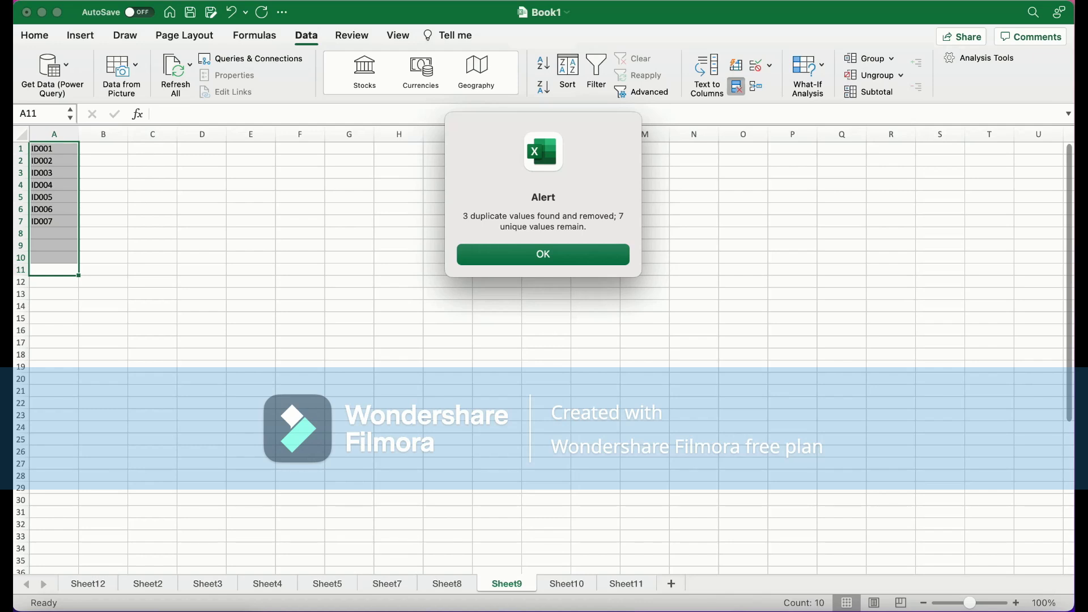
{"action": "key", "text": "Return"}
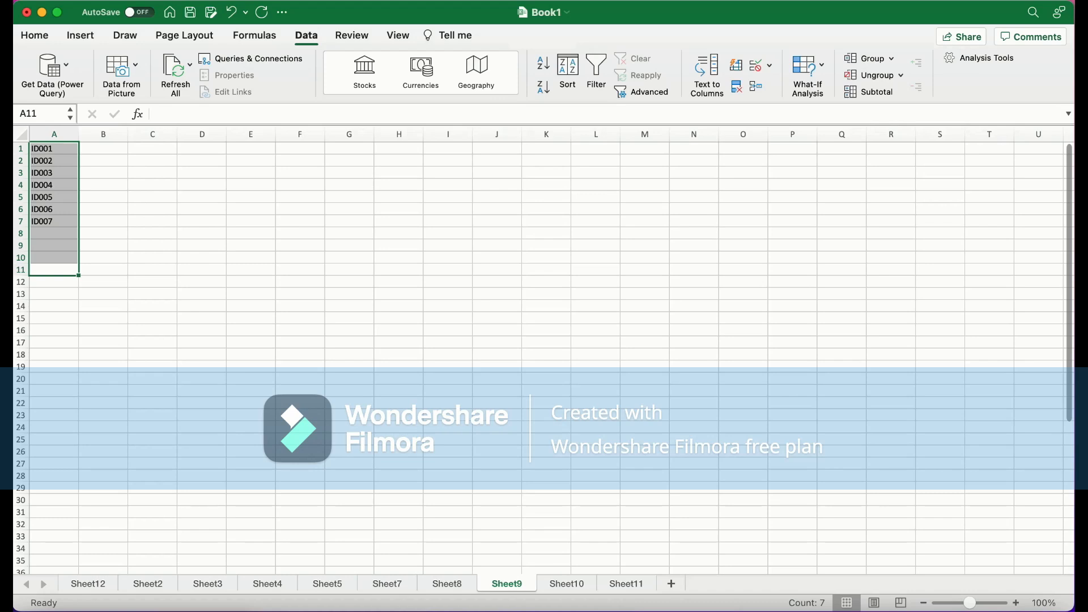
On Sheet10, insert a PivotTable of the A1:D14 data at E14 on the same sheet, then undo it
{"action": "left_click", "coordinate": [567, 583]}
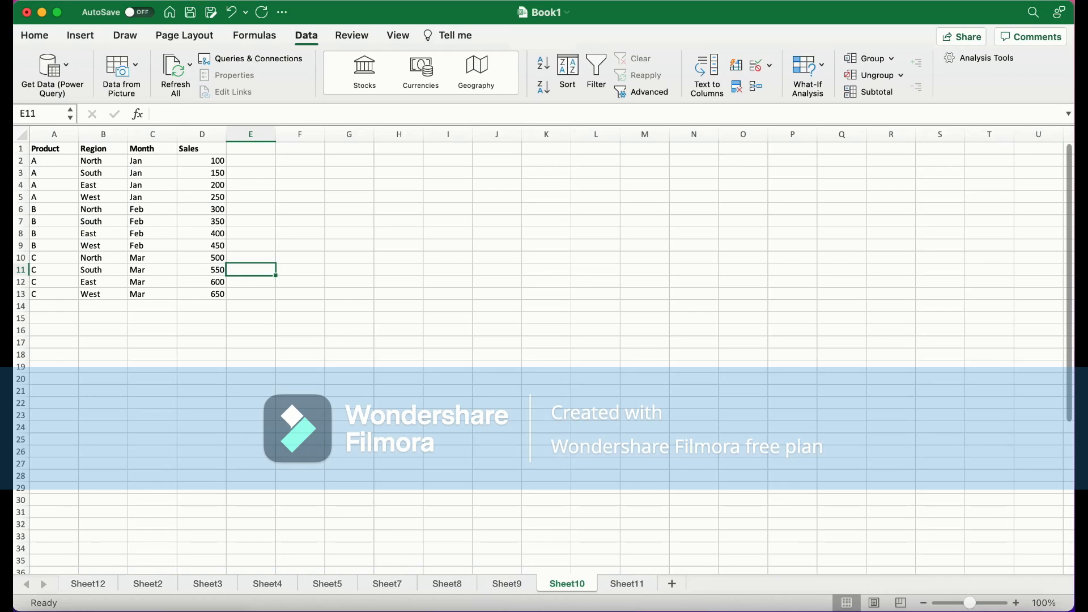
{"action": "left_click_drag", "start_coordinate": [251, 306], "coordinate": [54, 149]}
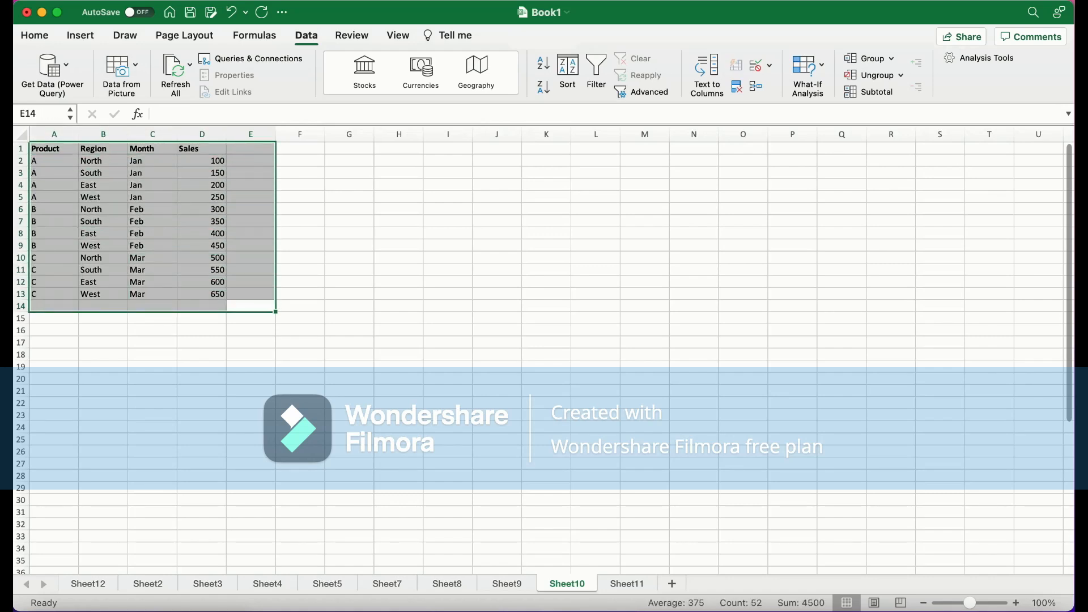
{"action": "left_click", "coordinate": [80, 35]}
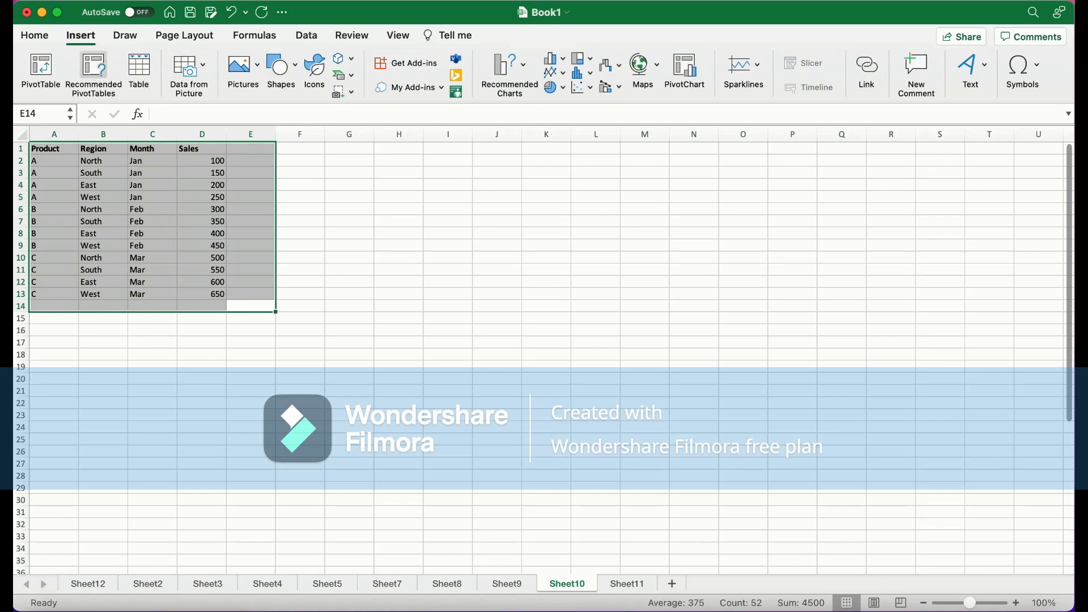
{"action": "left_click", "coordinate": [40, 68]}
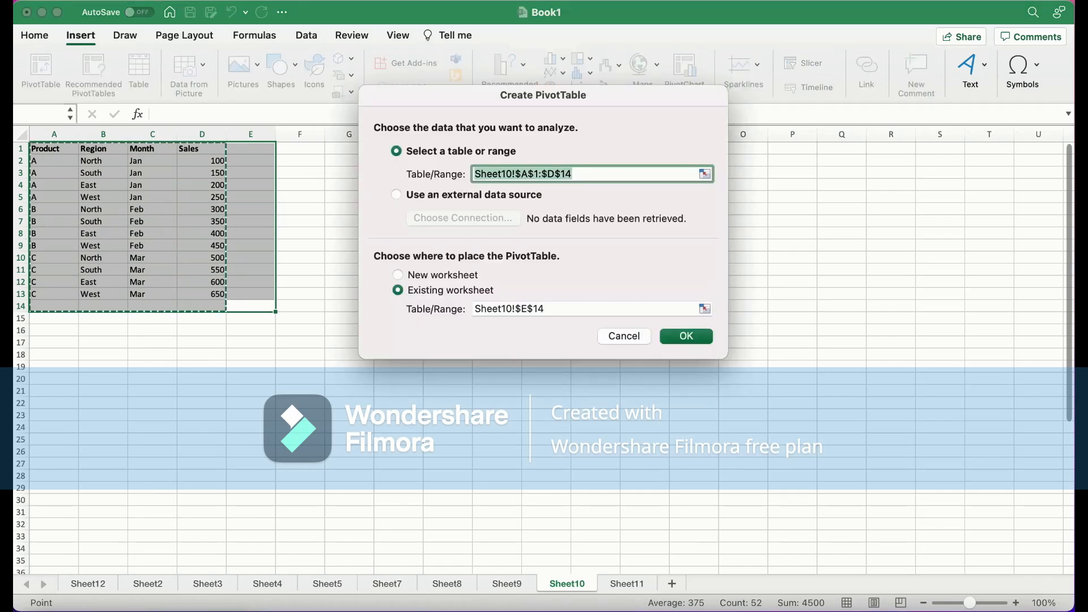
{"action": "key", "text": "Return"}
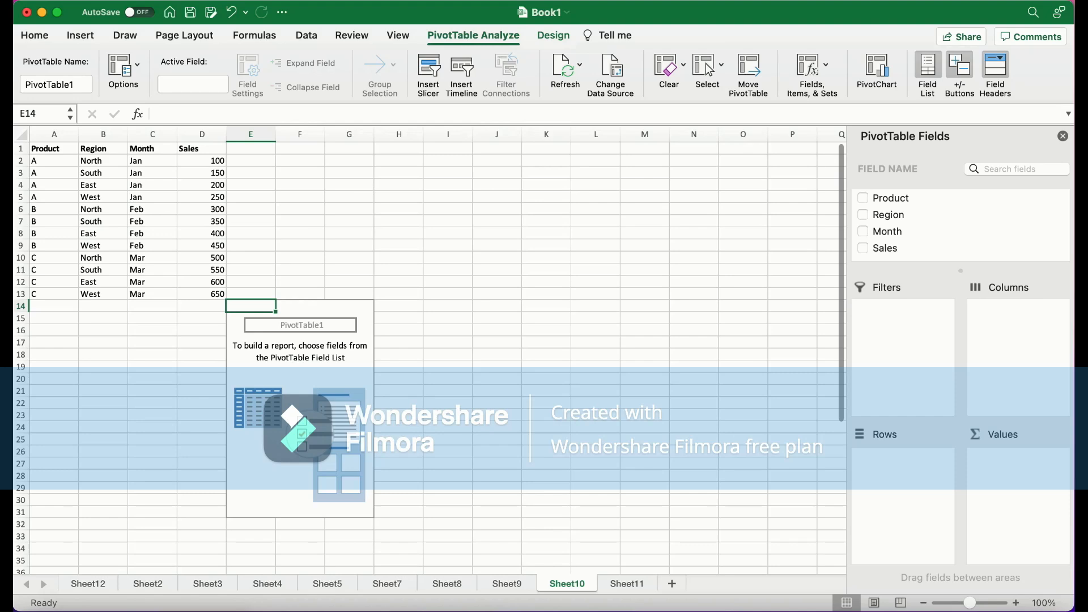
{"action": "left_click", "coordinate": [1063, 136]}
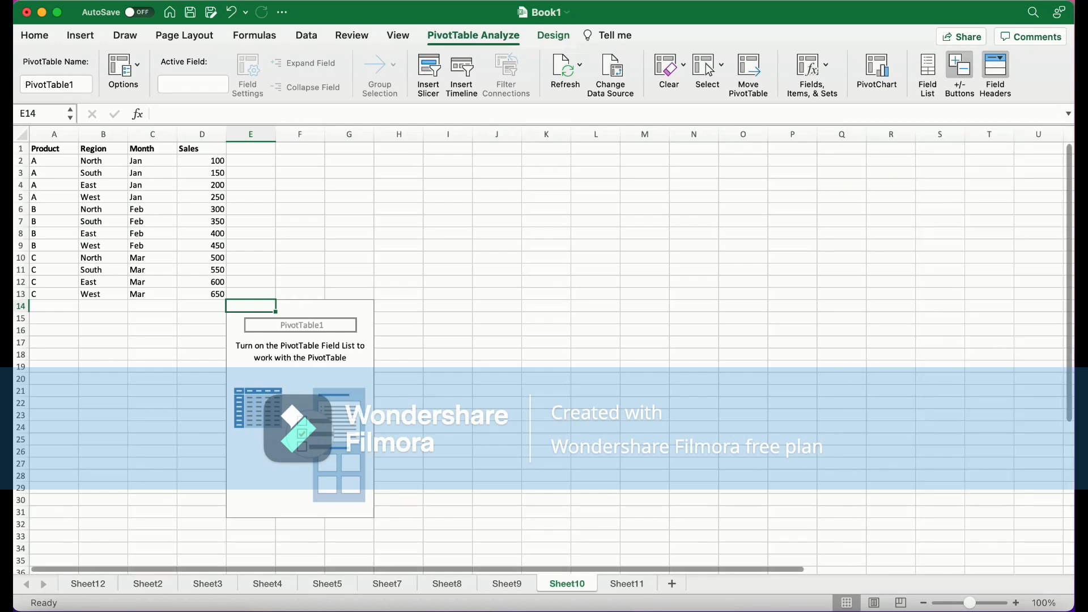
{"action": "left_click", "coordinate": [251, 282]}
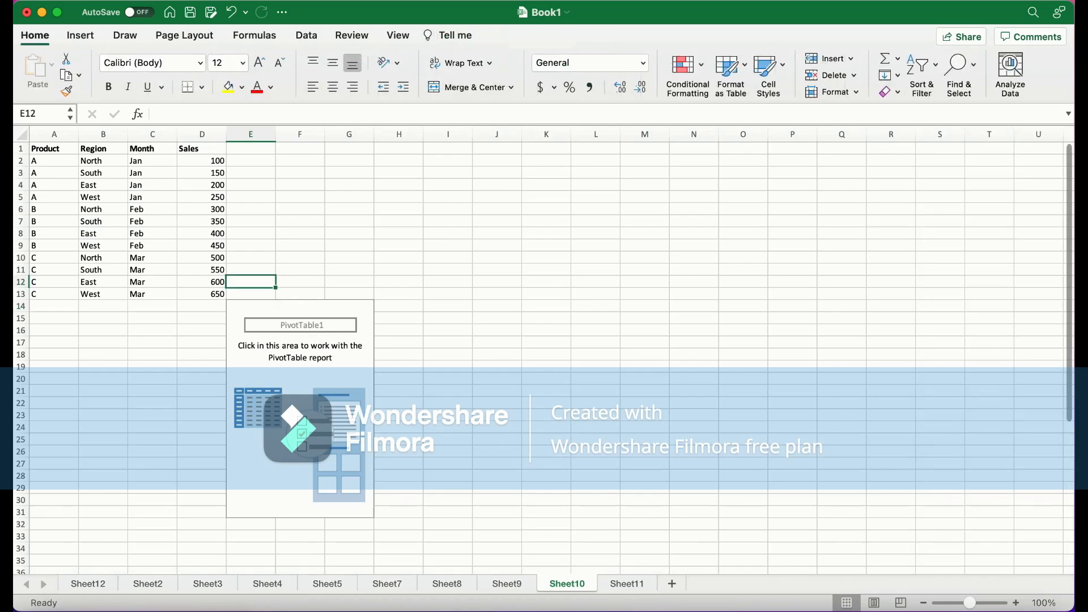
{"action": "key", "text": "super+z"}
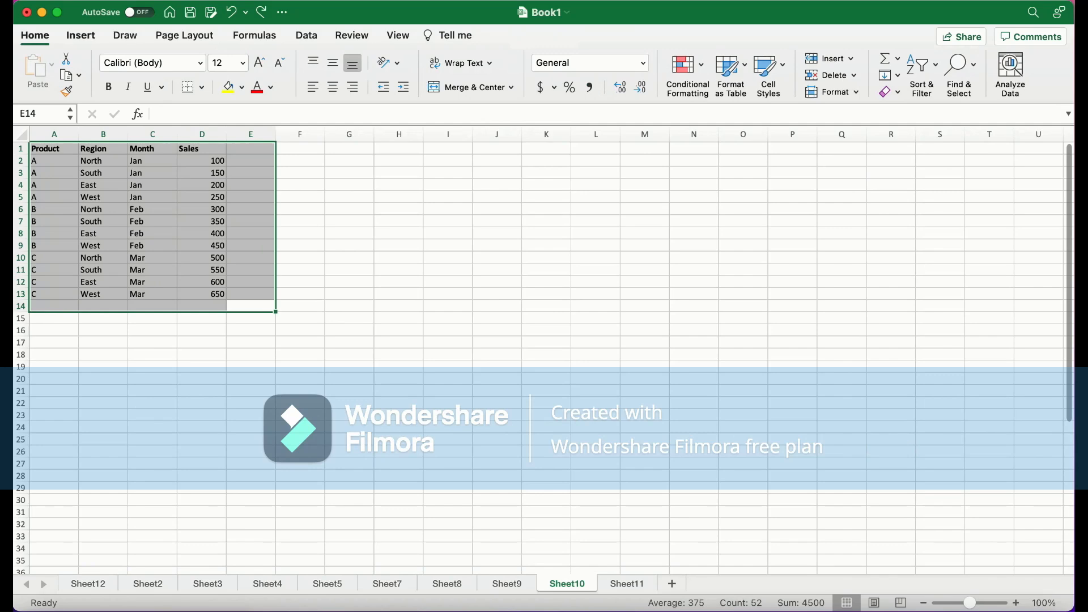
Insert a PivotTable of the selected Sheet10 data range on a new worksheet
{"action": "left_click", "coordinate": [80, 35]}
{"action": "left_click", "coordinate": [41, 71]}
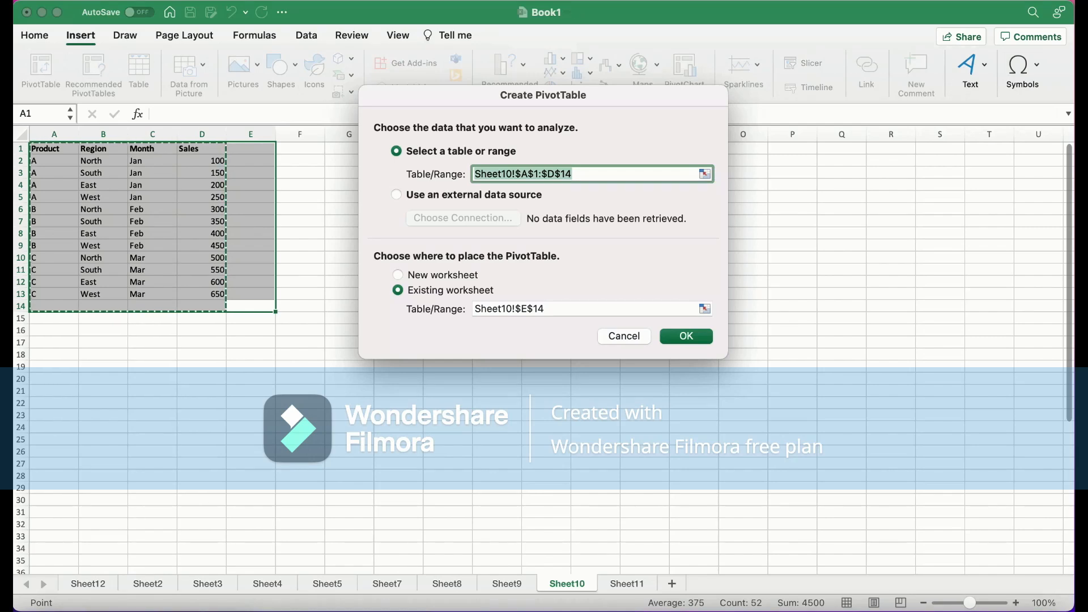
{"action": "left_click", "coordinate": [398, 275]}
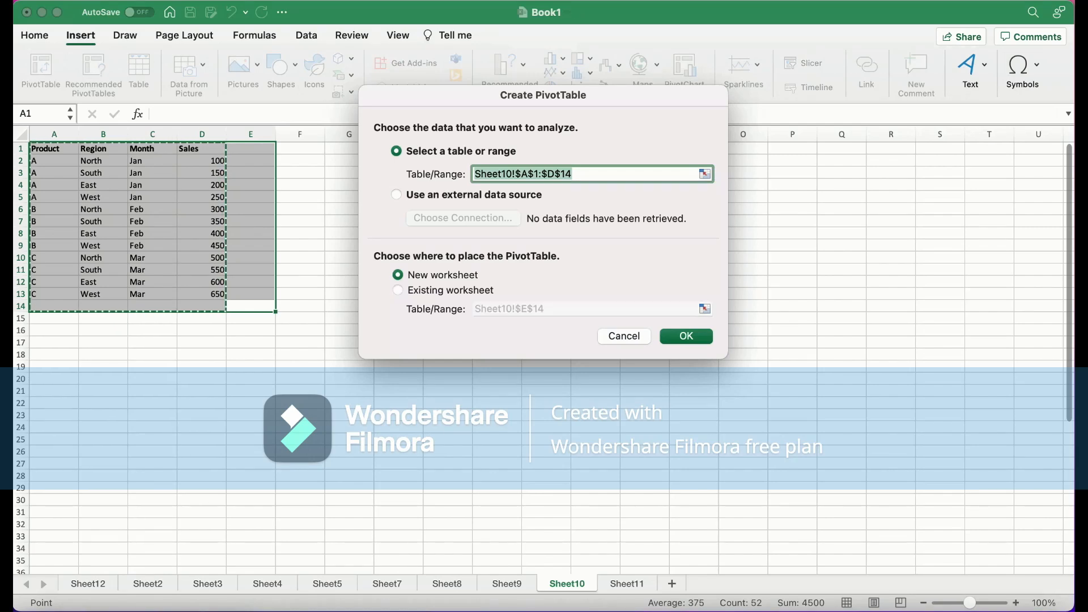
{"action": "left_click", "coordinate": [685, 336]}
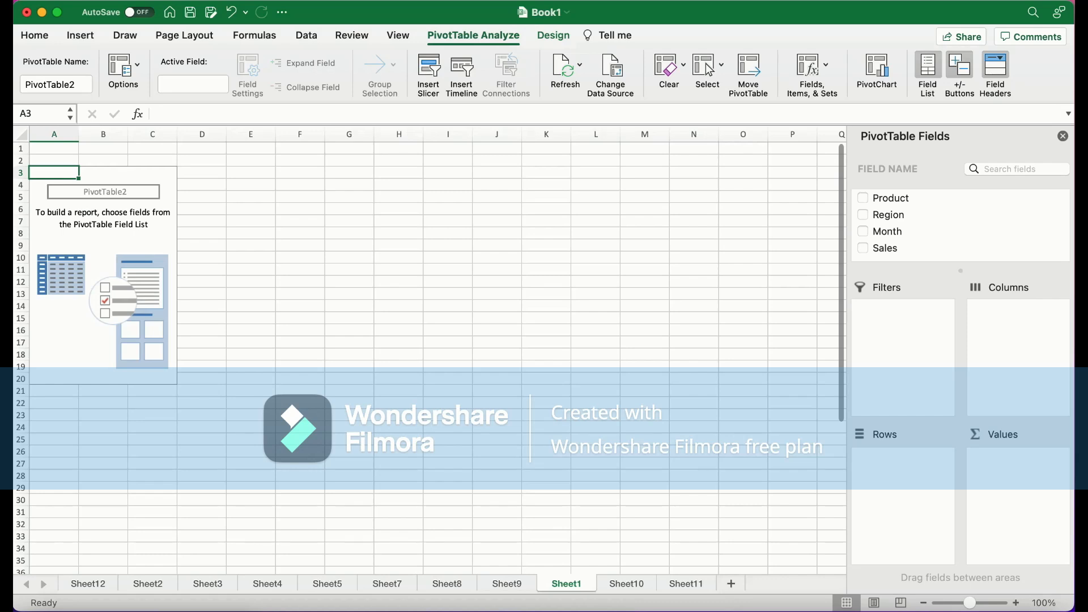
Add the Product, Region, Month and Sales fields to the new PivotTable
{"action": "left_click", "coordinate": [862, 198]}
{"action": "left_click", "coordinate": [863, 215]}
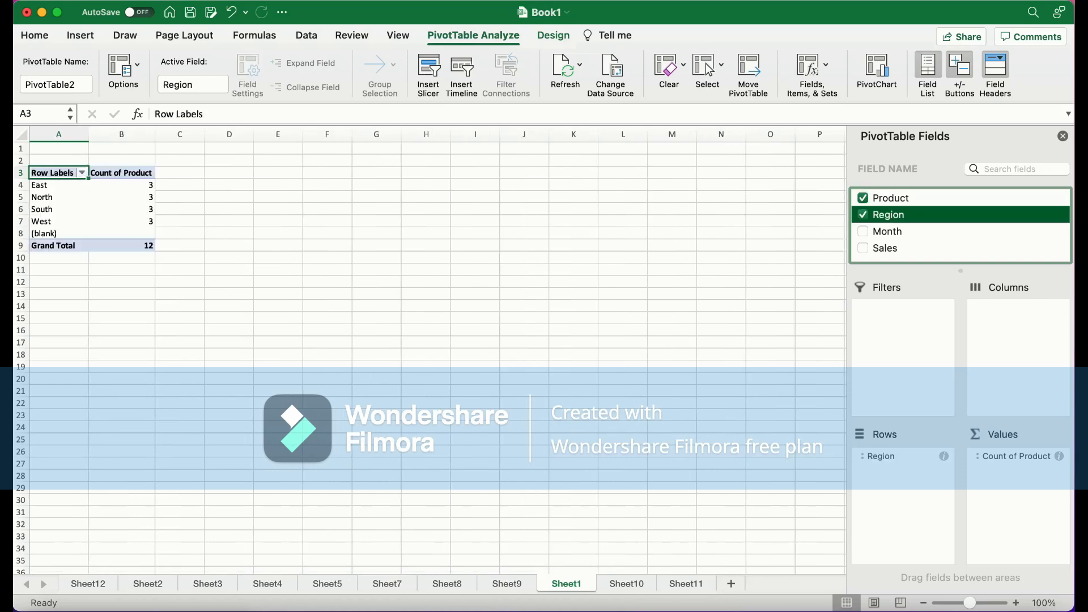
{"action": "left_click", "coordinate": [862, 232]}
{"action": "left_click", "coordinate": [863, 249]}
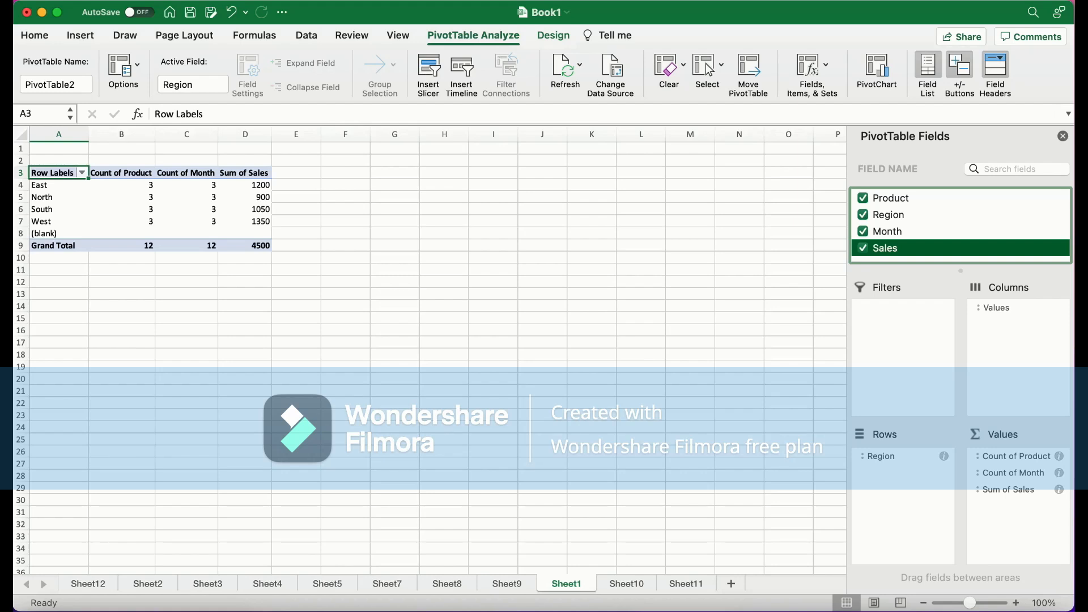
On Sheet11, enter =VLOOKUP("Alice", A2:C9, 3, FALSE) in D10 to return Alice's sales
{"action": "left_click", "coordinate": [626, 584]}
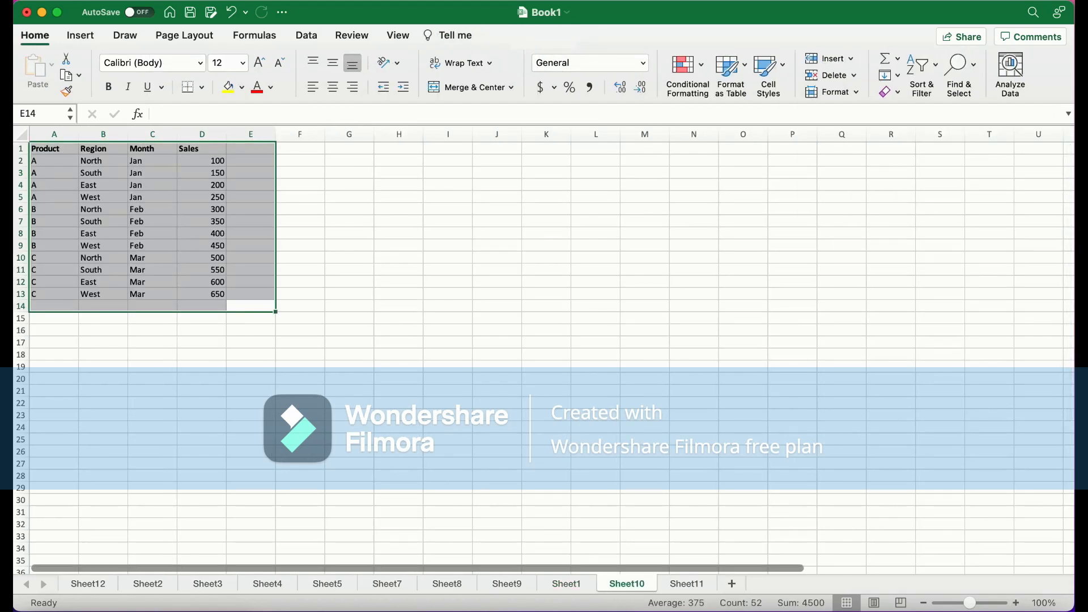
{"action": "left_click", "coordinate": [686, 583]}
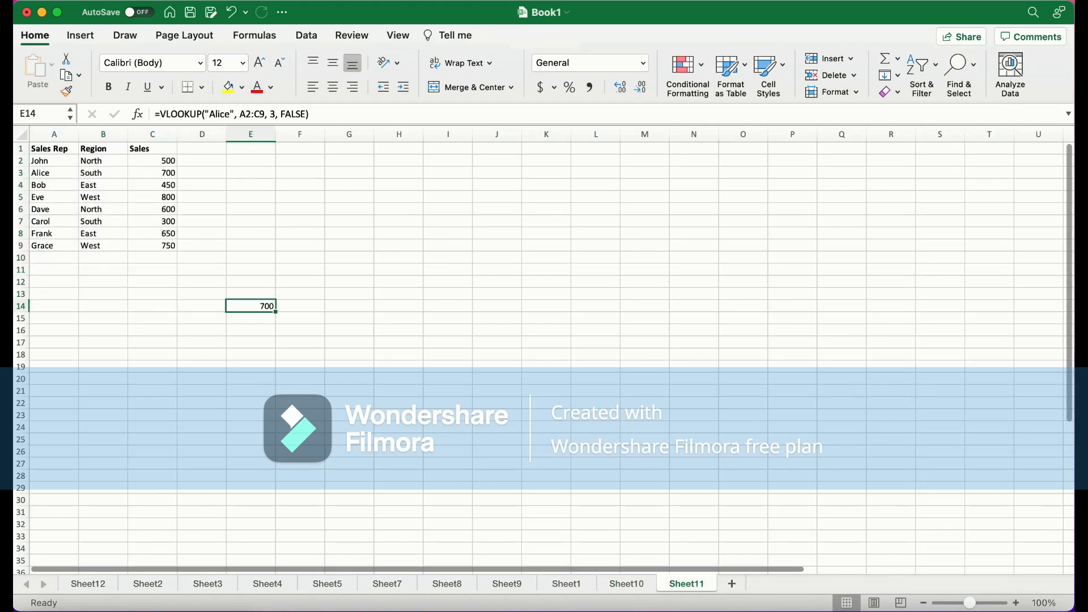
{"action": "left_click", "coordinate": [251, 258]}
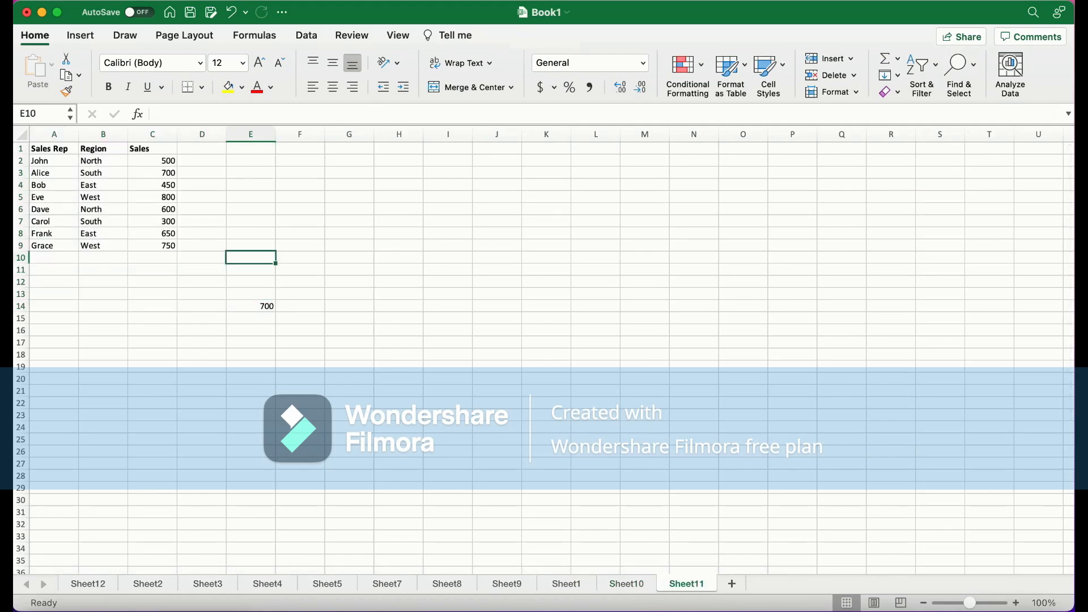
{"action": "left_click", "coordinate": [202, 258]}
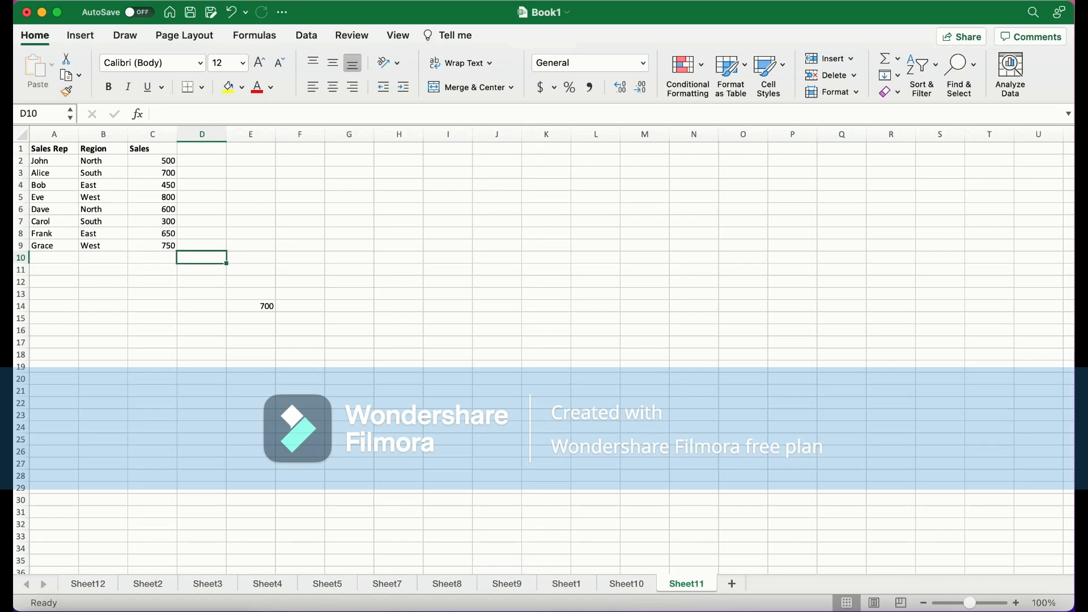
{"action": "left_click", "coordinate": [181, 114]}
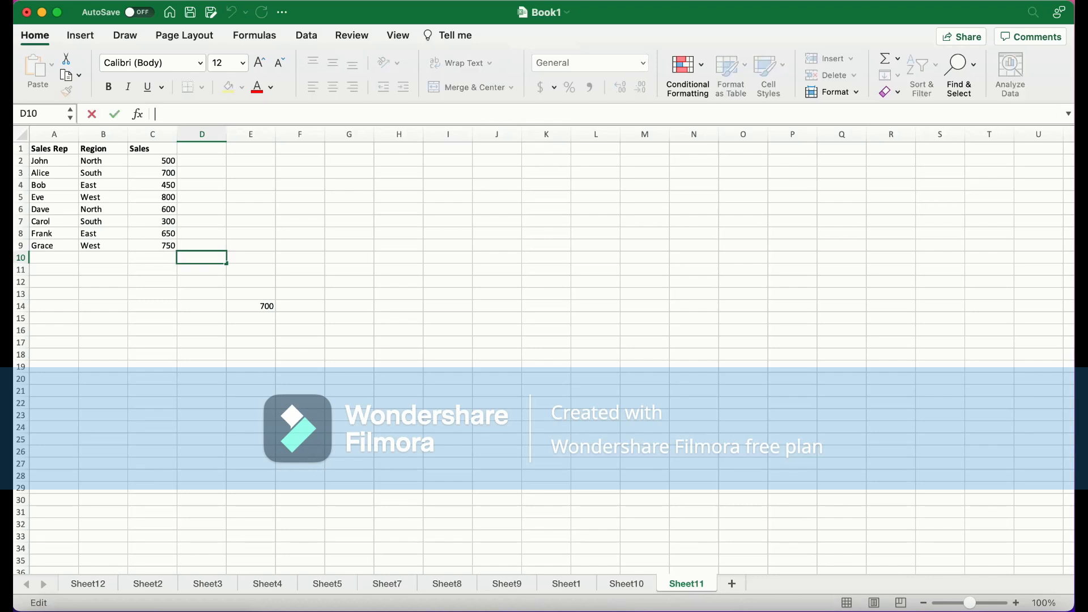
{"action": "type", "text": "="}
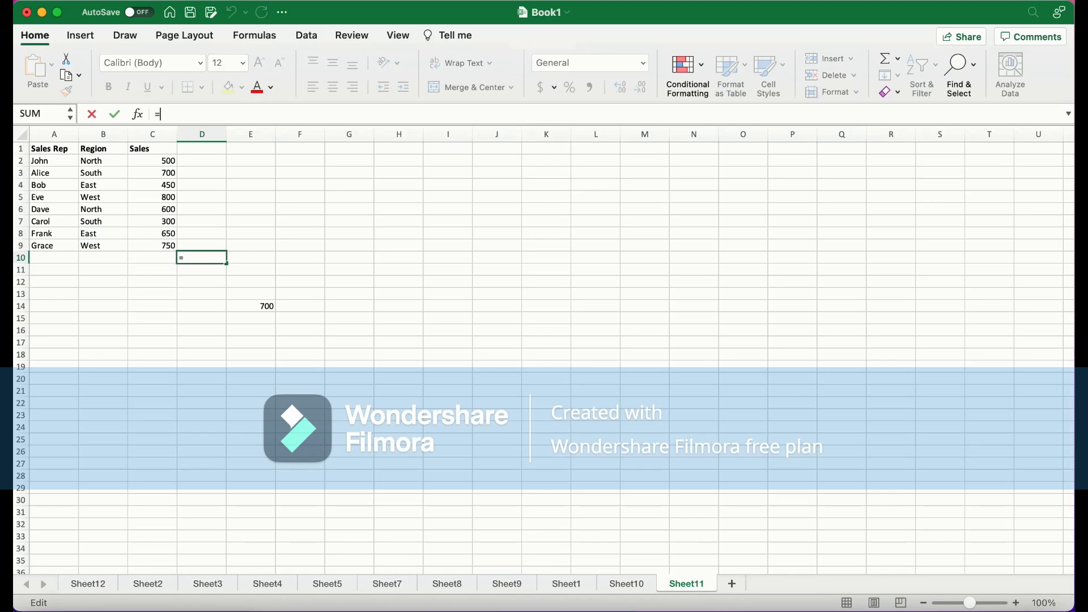
{"action": "type", "text": "vlook"}
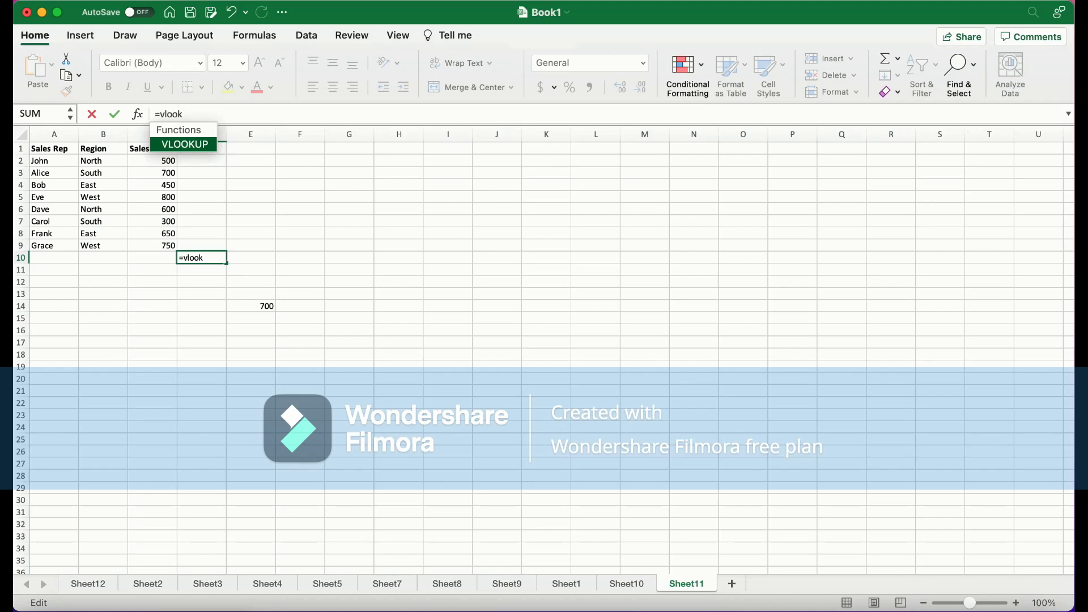
{"action": "key", "text": "Tab"}
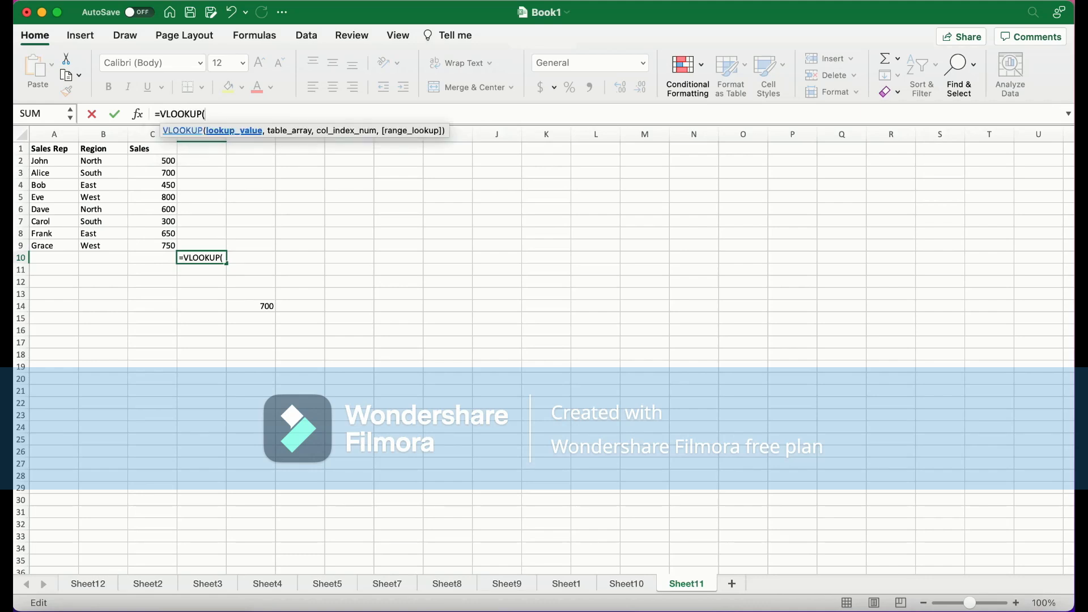
{"action": "type", "text": "\"alice"}
{"action": "key", "text": "BackSpace"}
{"action": "key", "text": "BackSpace"}
{"action": "key", "text": "BackSpace"}
{"action": "key", "text": "BackSpace"}
{"action": "key", "text": "BackSpace"}
{"action": "type", "text": "Alice\", "}
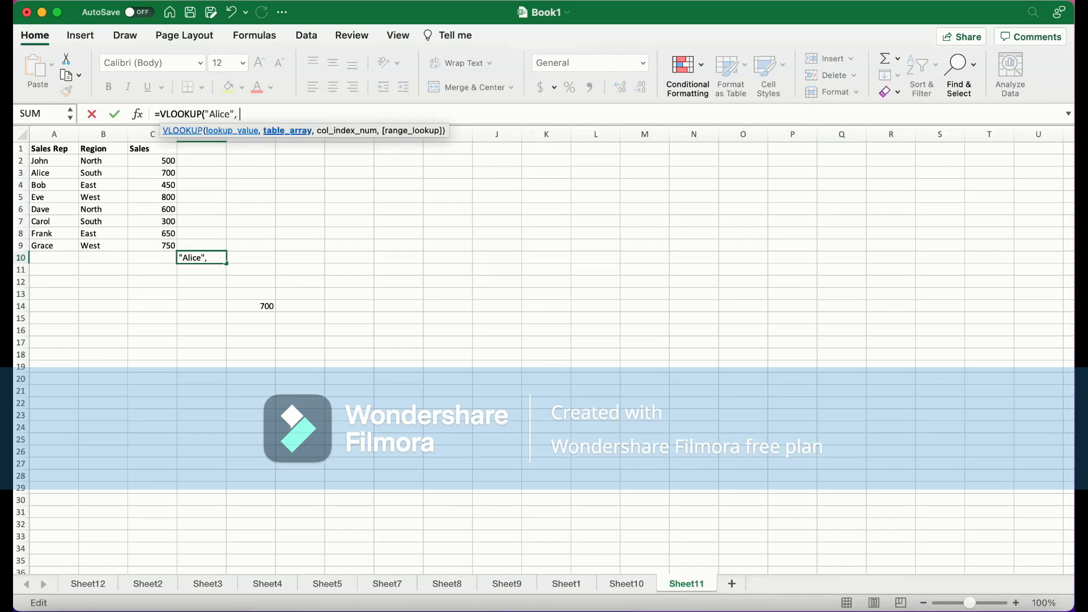
{"action": "type", "text": "A2"}
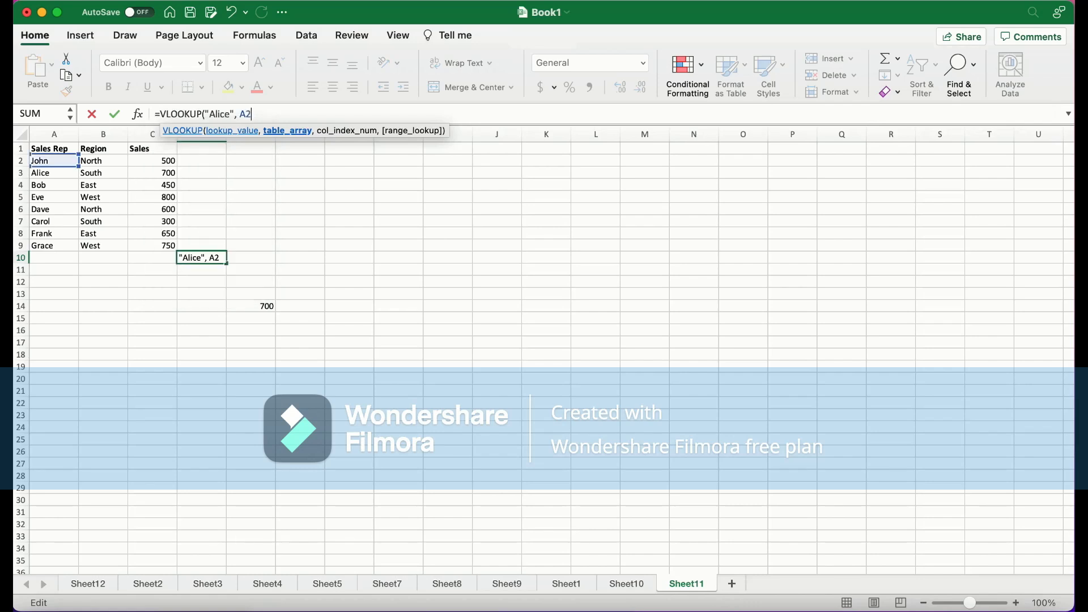
{"action": "type", "text": ":C9"}
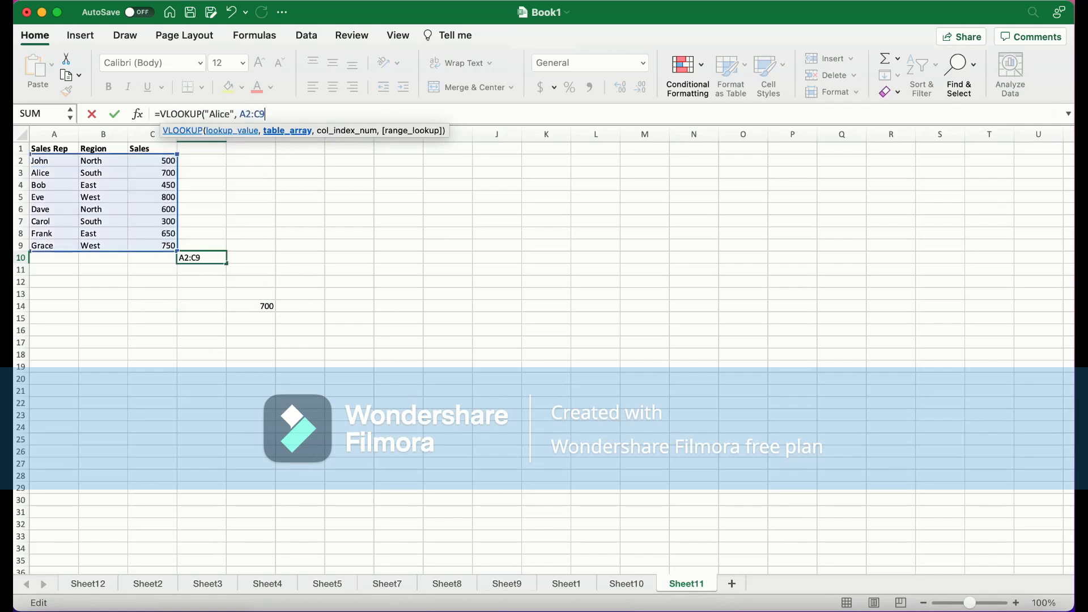
{"action": "type", "text": ", 3, "}
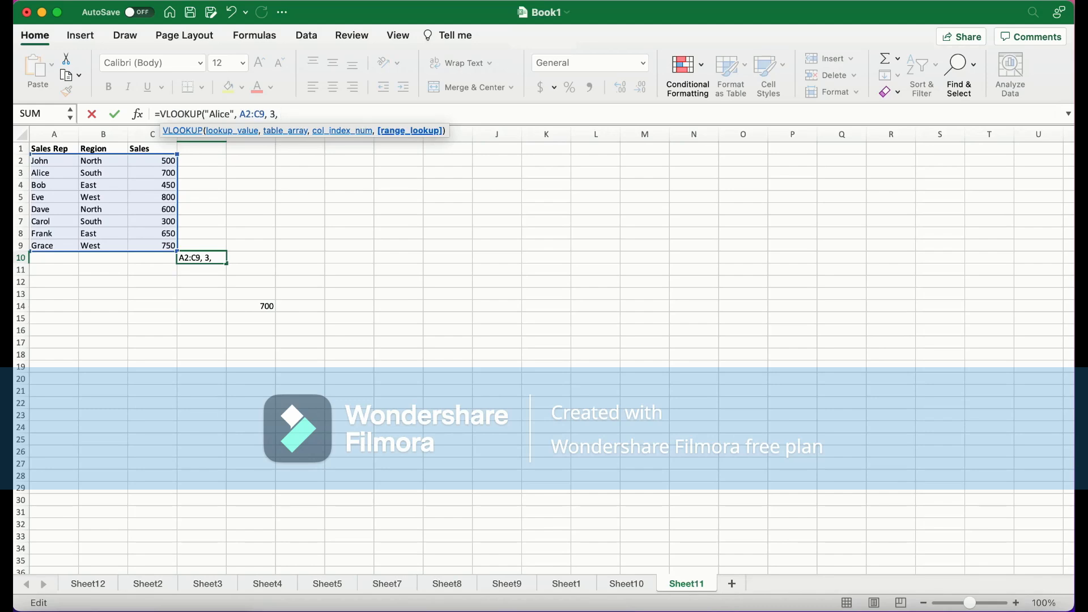
{"action": "type", "text": "\"False"}
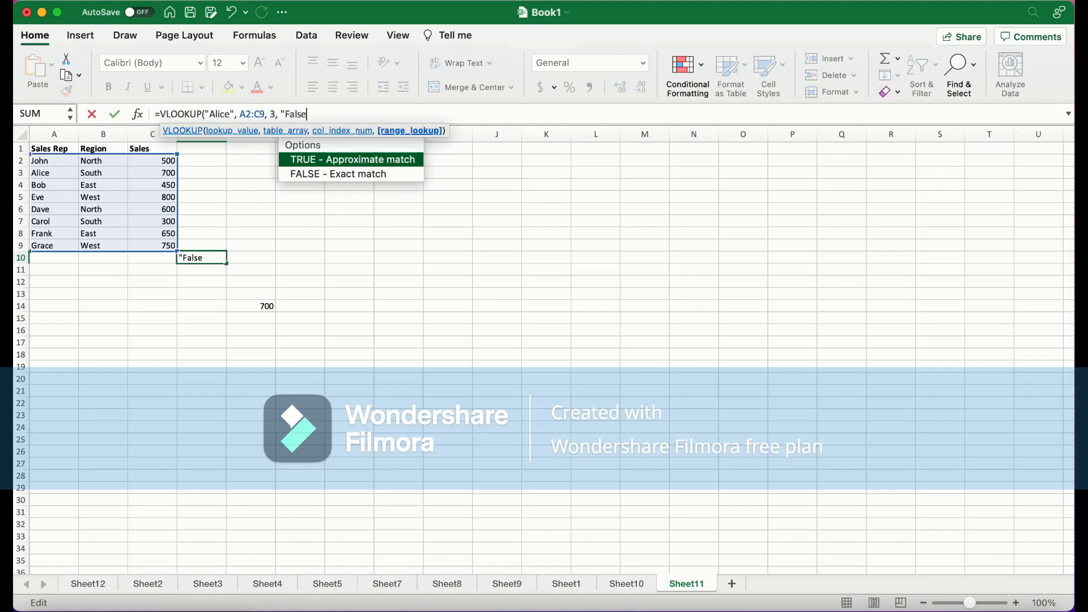
{"action": "key", "text": "BackSpace"}
{"action": "key", "text": "BackSpace"}
{"action": "key", "text": "BackSpace"}
{"action": "key", "text": "BackSpace"}
{"action": "key", "text": "BackSpace"}
{"action": "key", "text": "BackSpace"}
{"action": "type", "text": "FALSE)"}
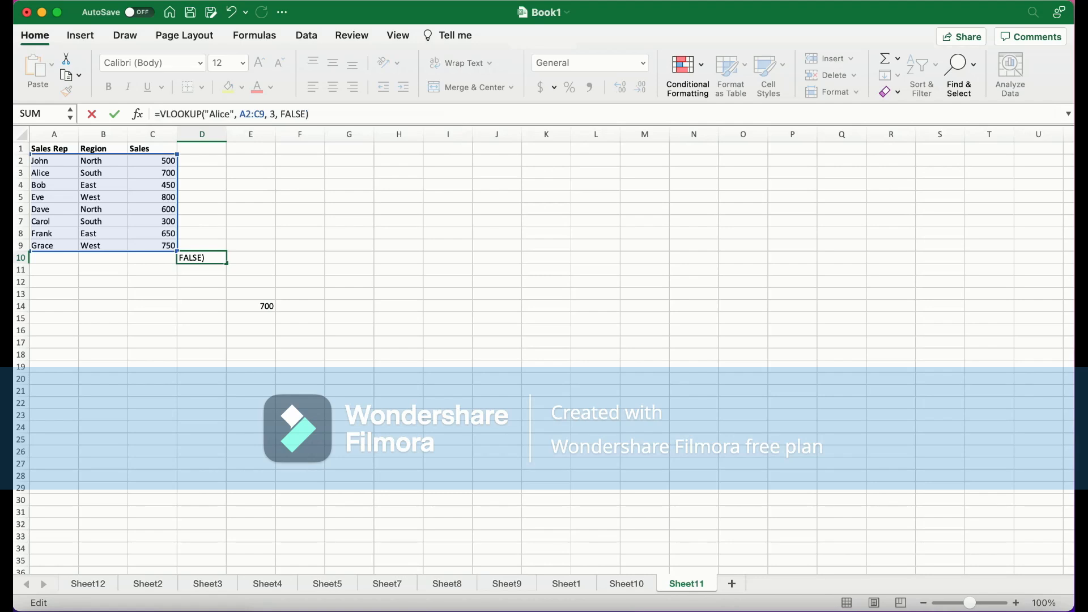
{"action": "key", "text": "Return"}
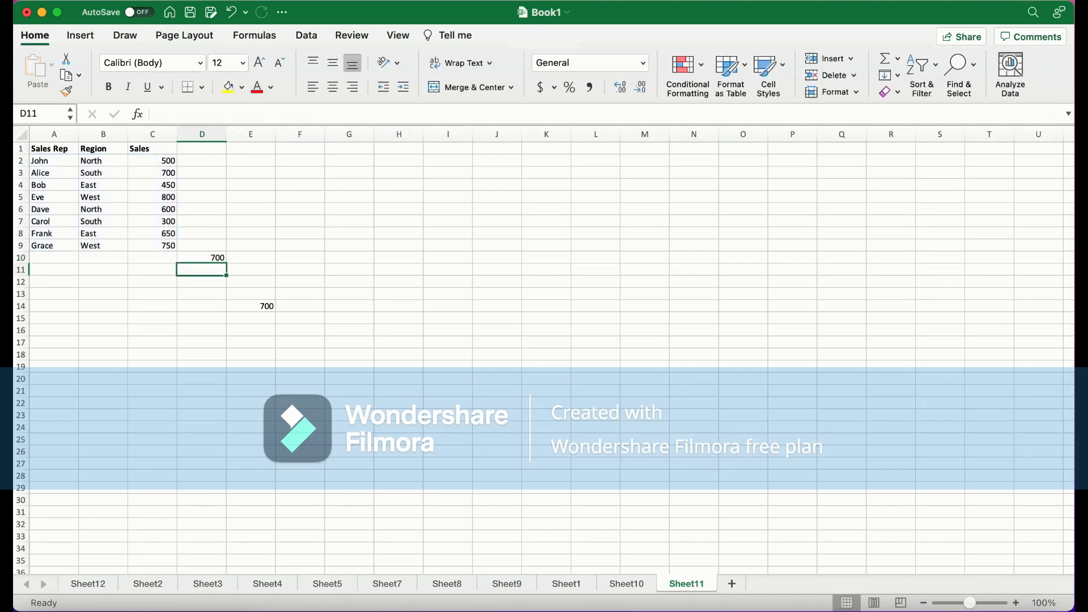
Delete the existing VLOOKUP formula from E14
{"action": "left_click", "coordinate": [201, 258]}
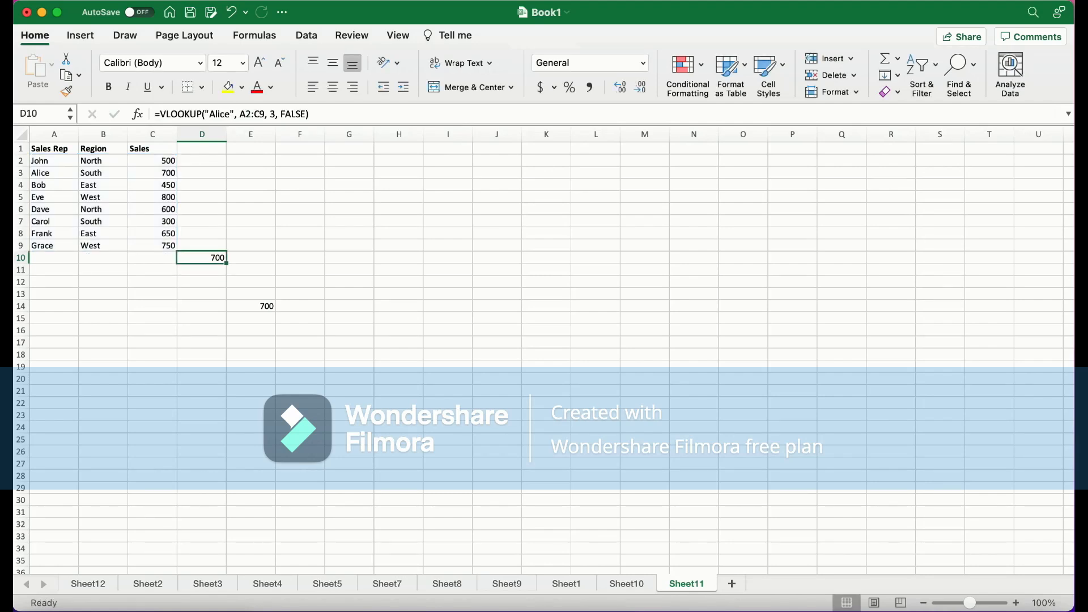
{"action": "left_click", "coordinate": [250, 306]}
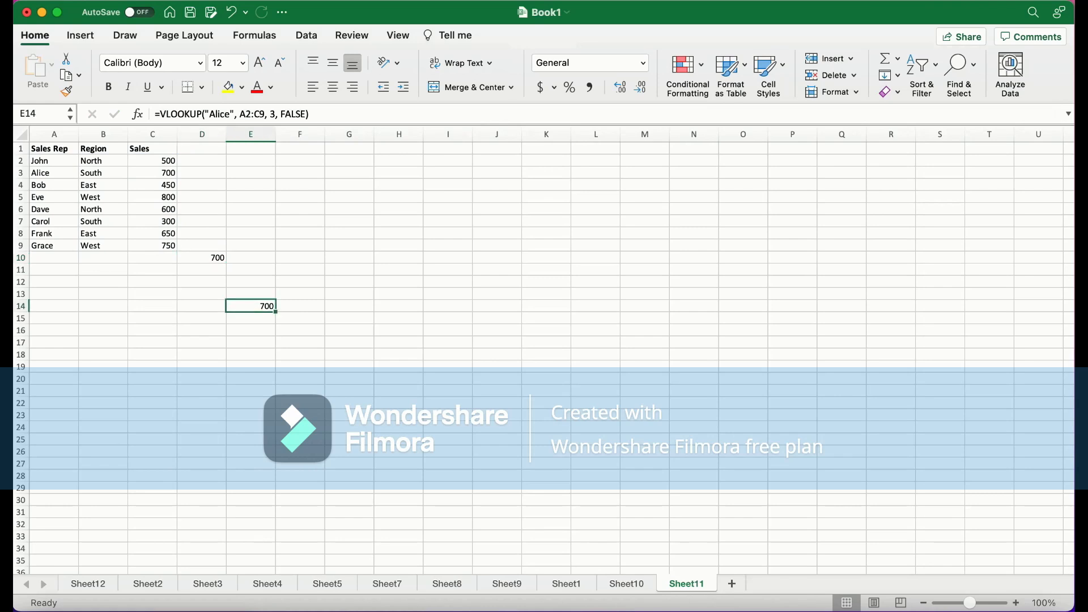
{"action": "left_click", "coordinate": [201, 258]}
{"action": "left_click", "coordinate": [251, 306]}
{"action": "key", "text": "Delete"}
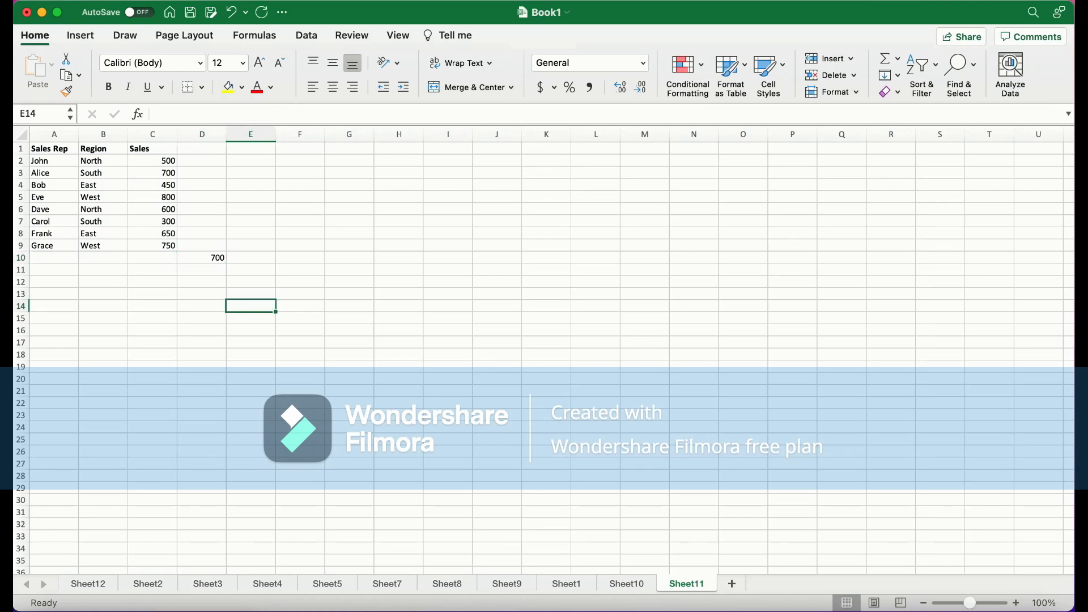
Enter =IF(C2>=600, "Target Met", "Target Not Met") in D11
{"action": "left_click", "coordinate": [201, 270]}
{"action": "left_click", "coordinate": [202, 257]}
{"action": "left_click", "coordinate": [202, 269]}
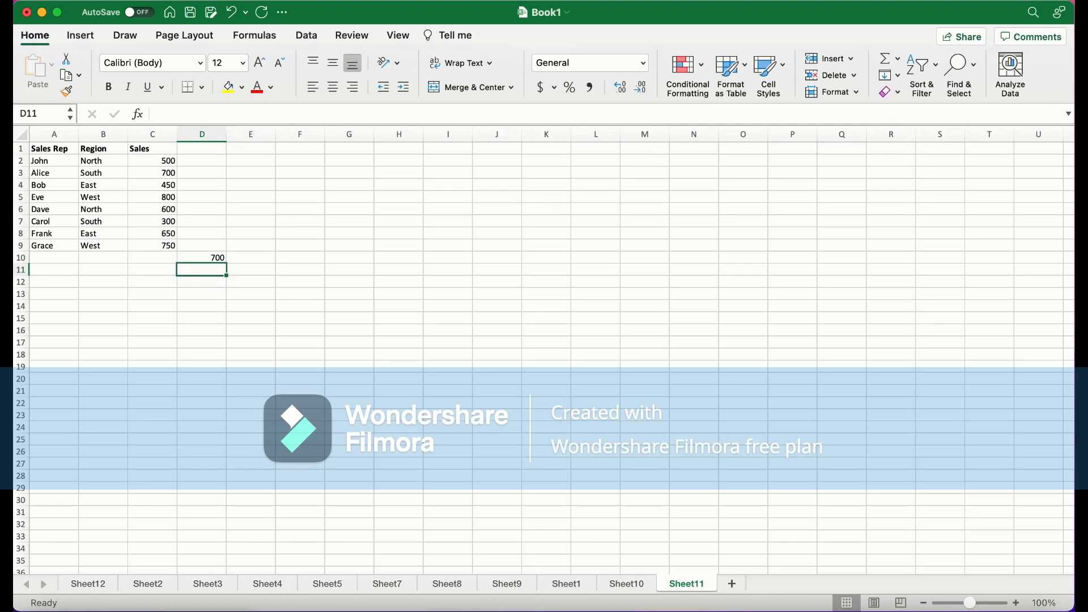
{"action": "left_click", "coordinate": [229, 115]}
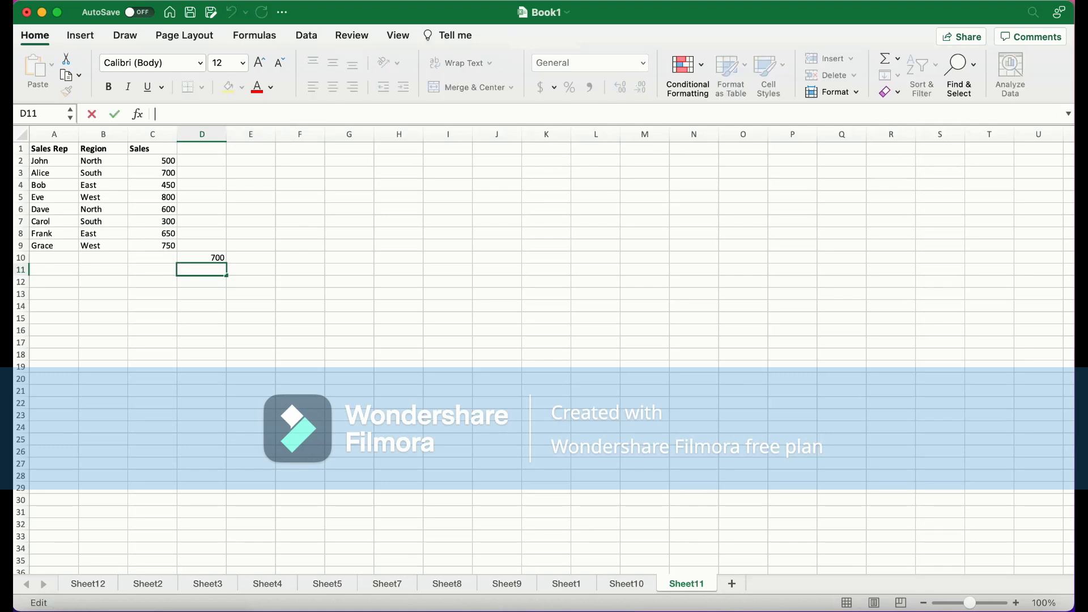
{"action": "type", "text": "=if"}
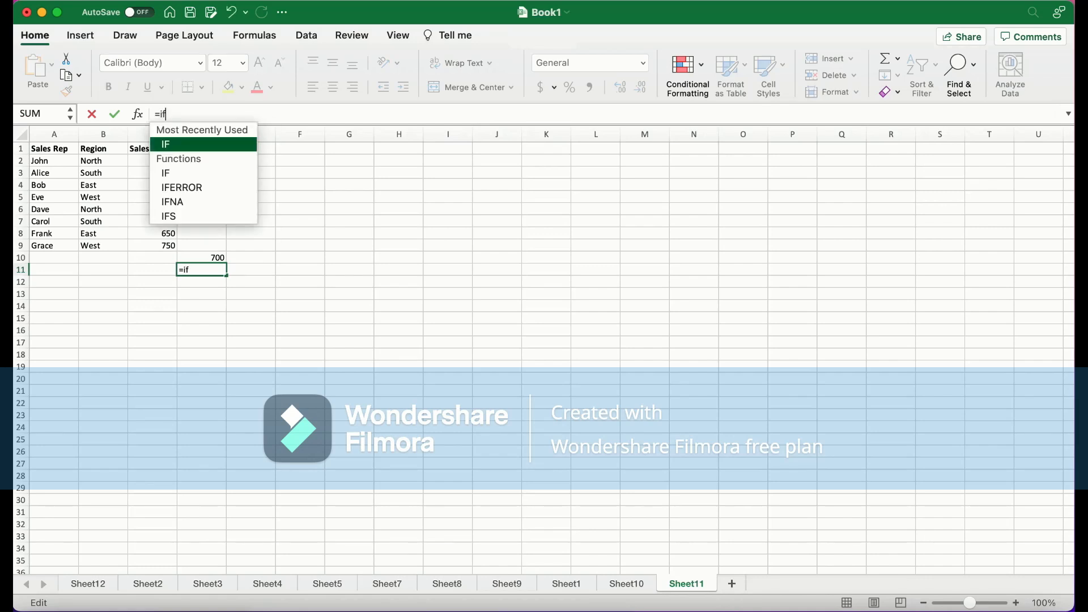
{"action": "key", "text": "Tab"}
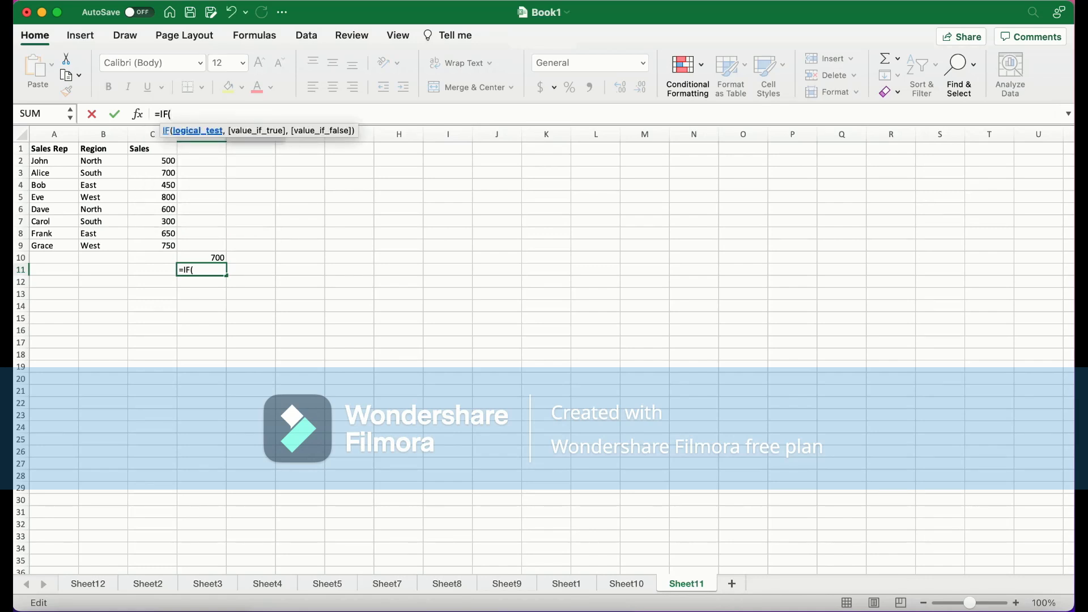
{"action": "type", "text": "C"}
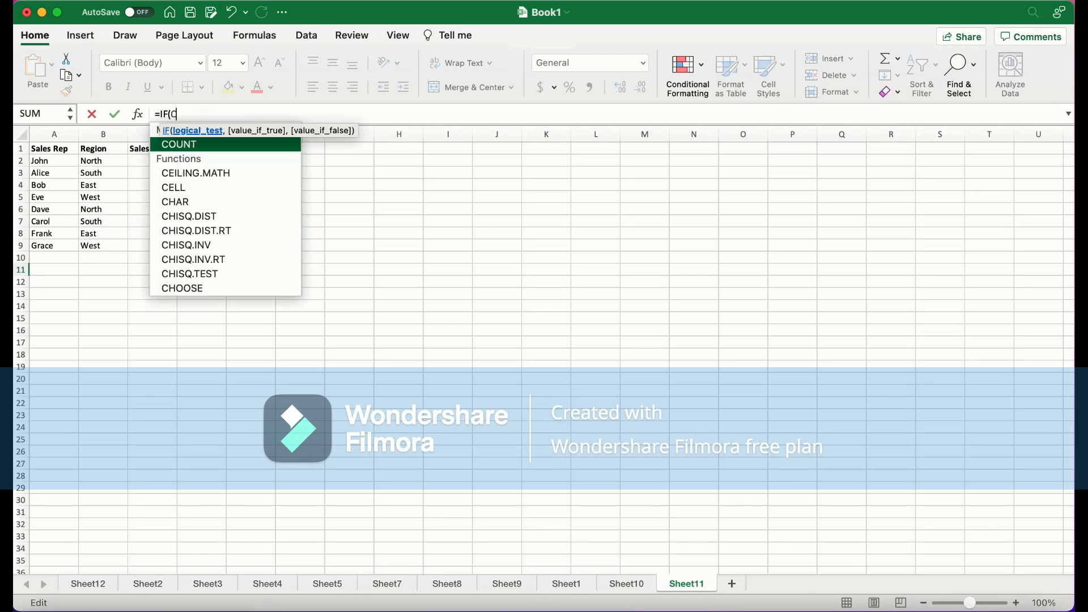
{"action": "type", "text": "2"}
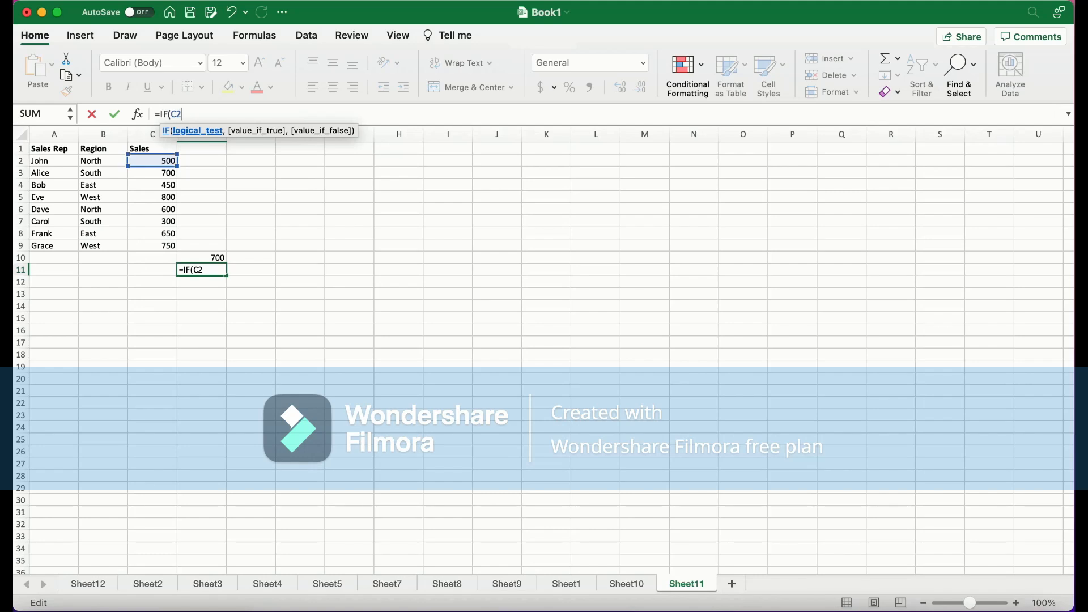
{"action": "type", "text": ">=600, \"tar"}
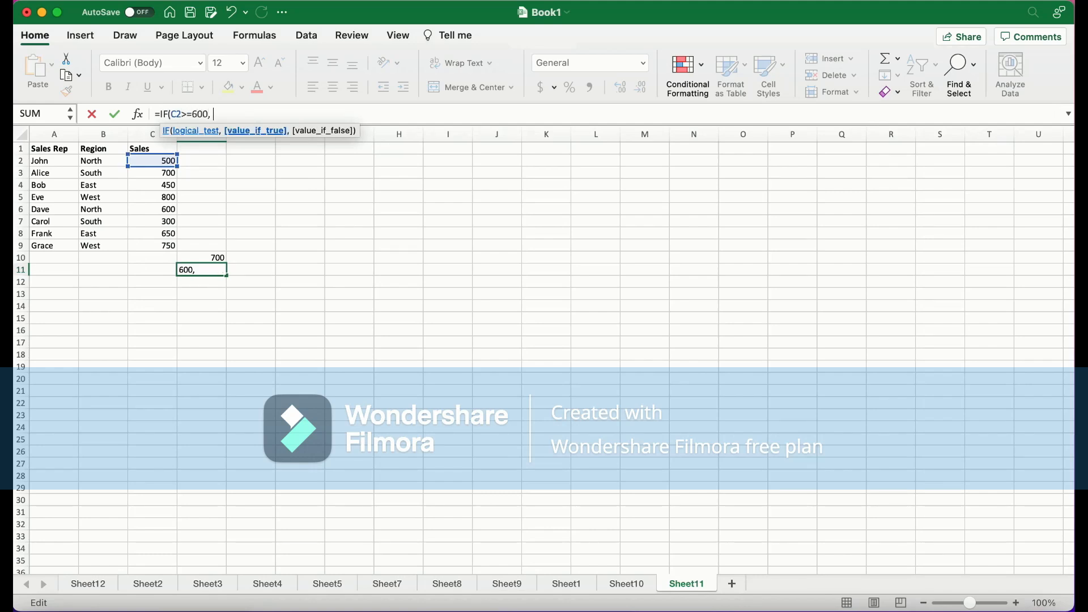
{"action": "key", "text": "BackSpace"}
{"action": "key", "text": "BackSpace"}
{"action": "key", "text": "BackSpace"}
{"action": "type", "text": "Targetr"}
{"action": "key", "text": "BackSpace"}
{"action": "type", "text": "Met\", "}
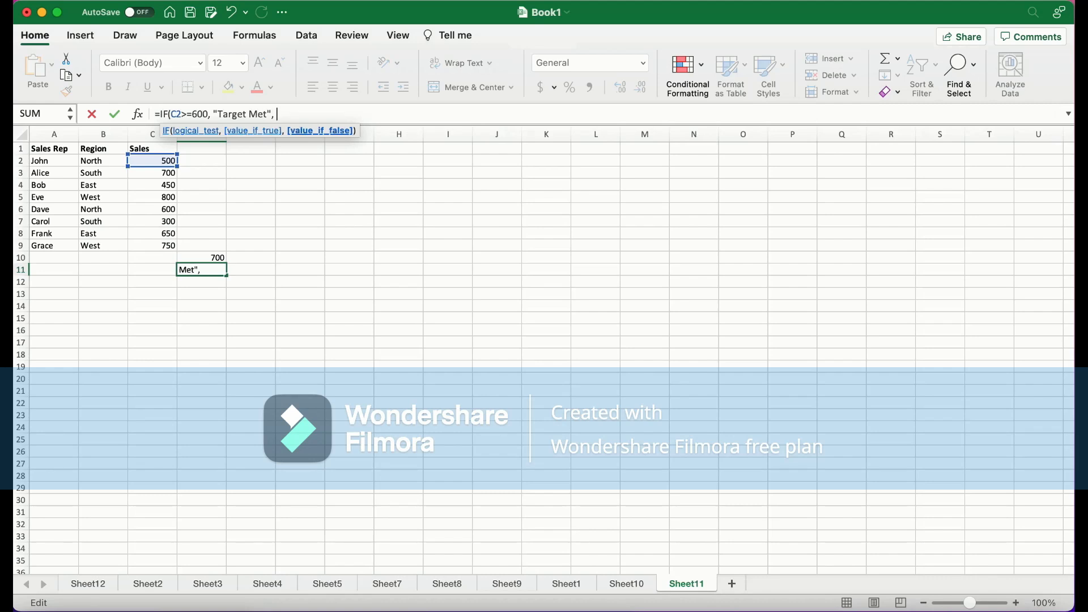
{"action": "type", "text": "\"Target Not Met\")"}
{"action": "key", "text": "Return"}
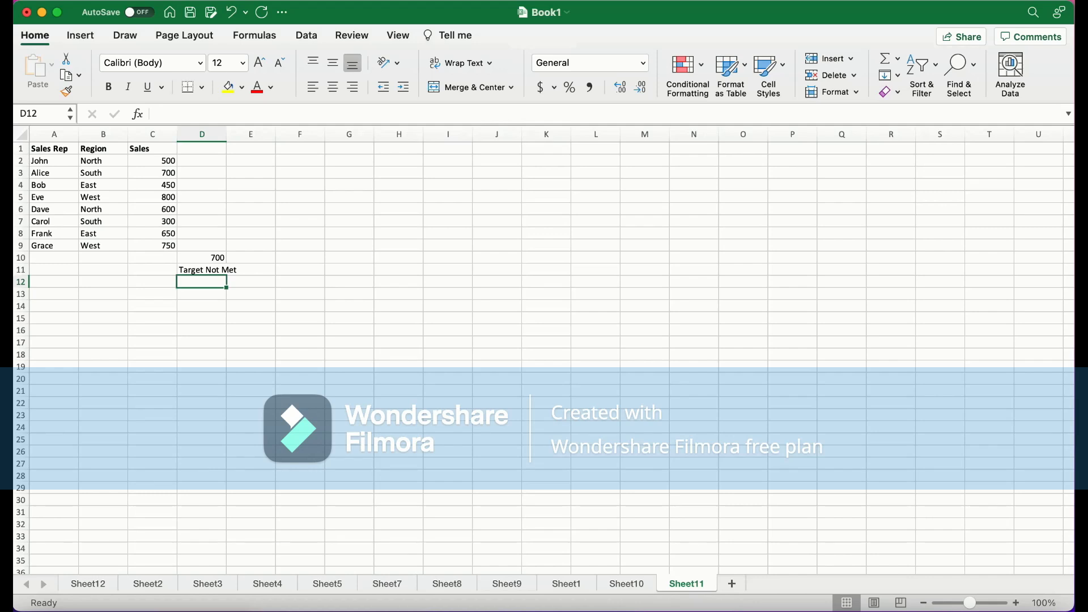
Enter =SUMIF(B2:B9, "North", C2:C9) in D12 to total North region sales
{"action": "type", "text": "=sumif"}
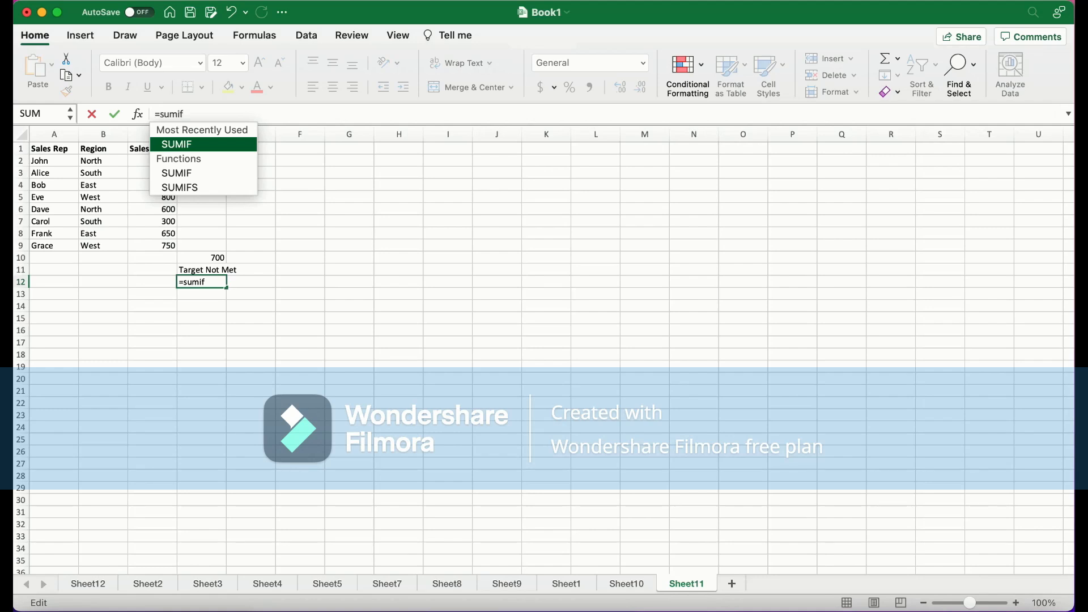
{"action": "key", "text": "Tab"}
{"action": "type", "text": "B"}
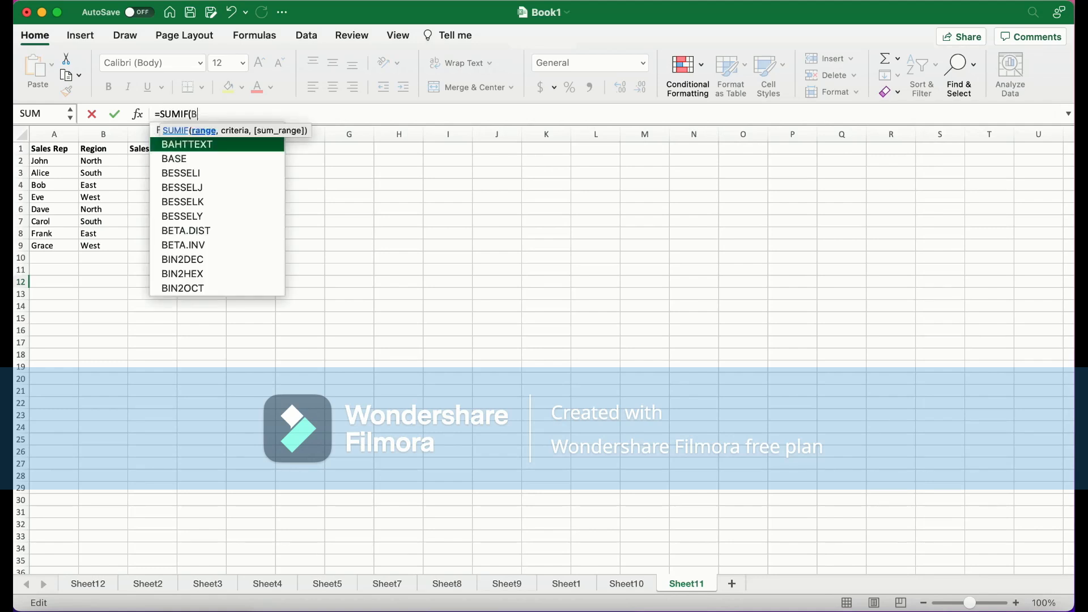
{"action": "type", "text": "2:b"}
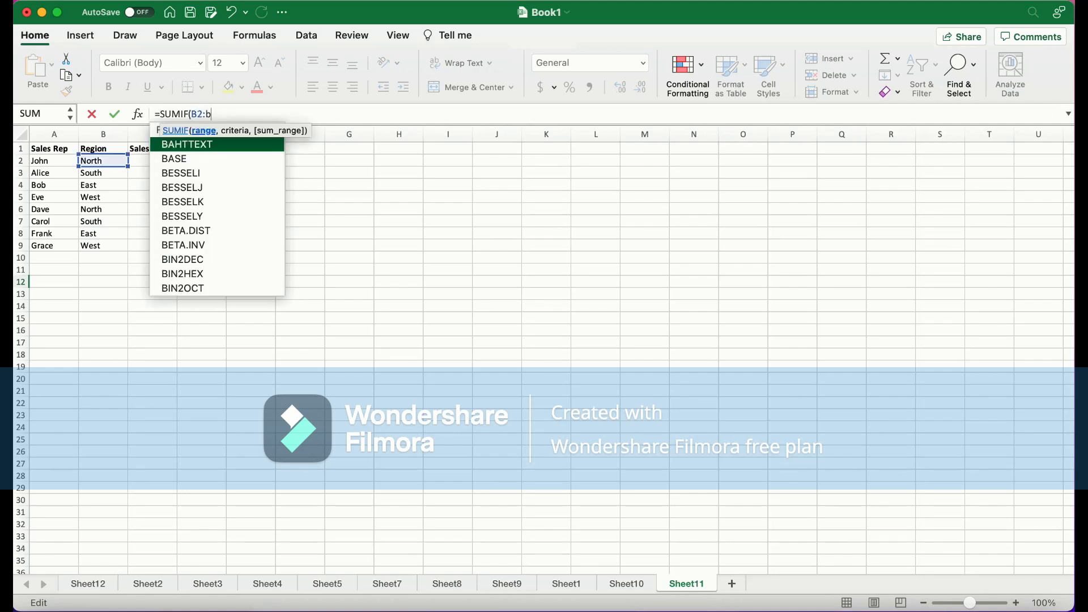
{"action": "type", "text": "9,"}
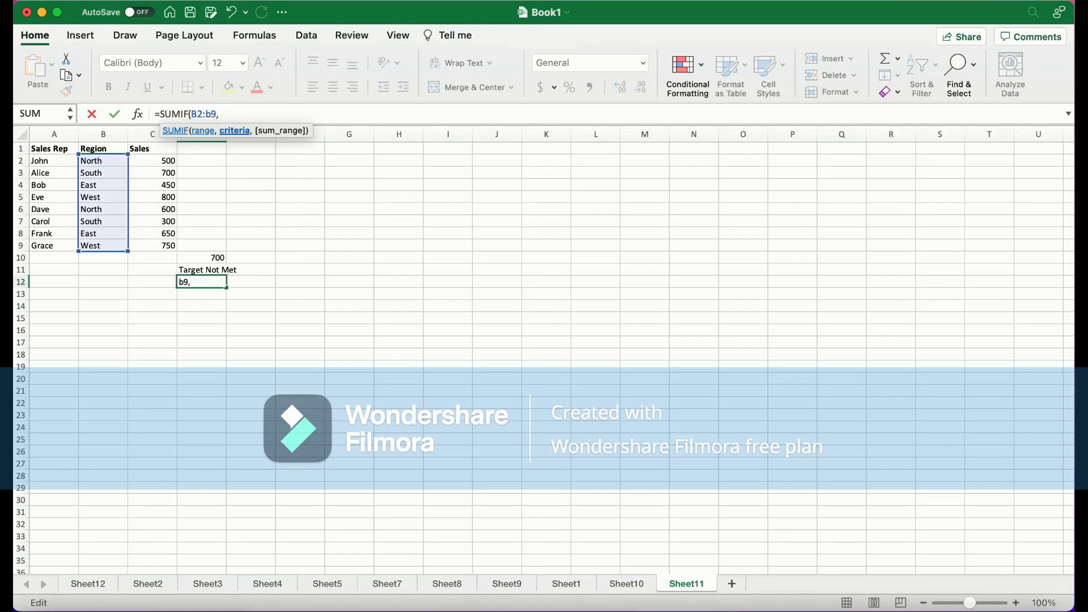
{"action": "key", "text": "BackSpace"}
{"action": "key", "text": "BackSpace"}
{"action": "key", "text": "BackSpace"}
{"action": "type", "text": "B"}
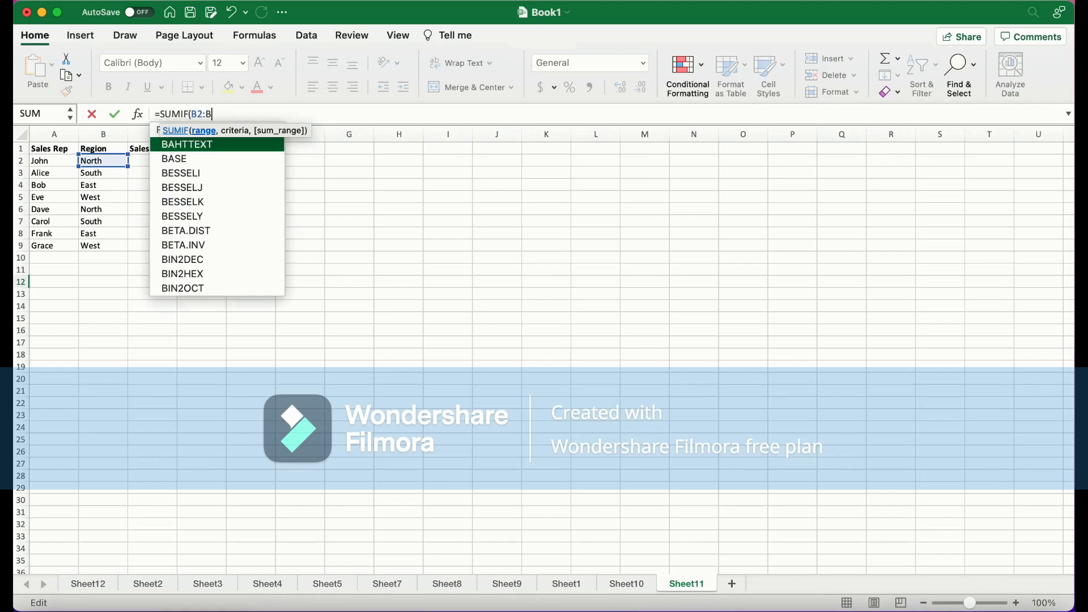
{"action": "type", "text": "9, "}
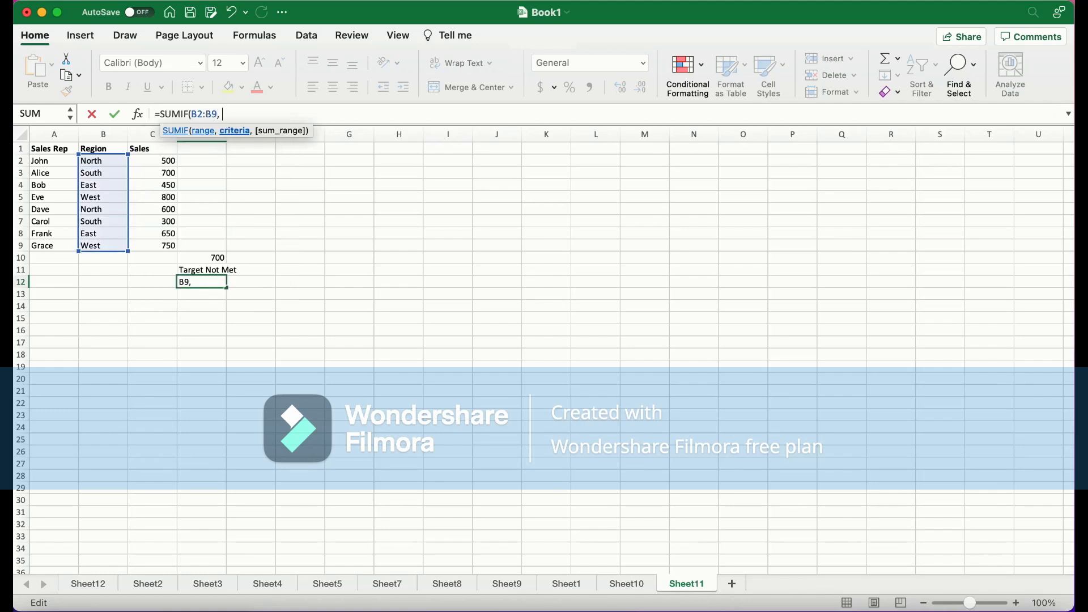
{"action": "type", "text": "\"North\", C2:"}
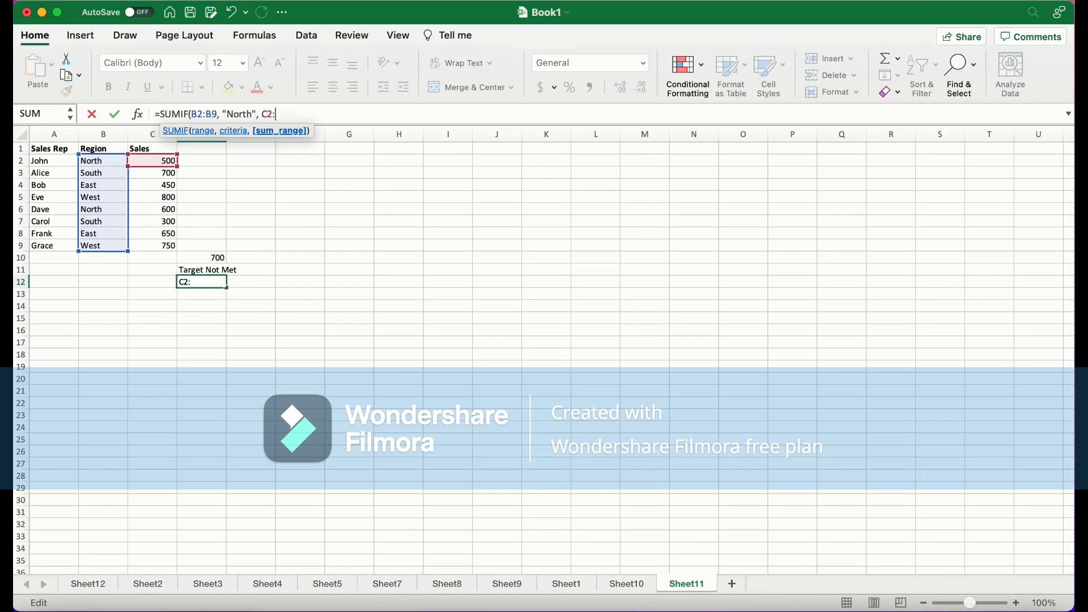
{"action": "type", "text": "C9)"}
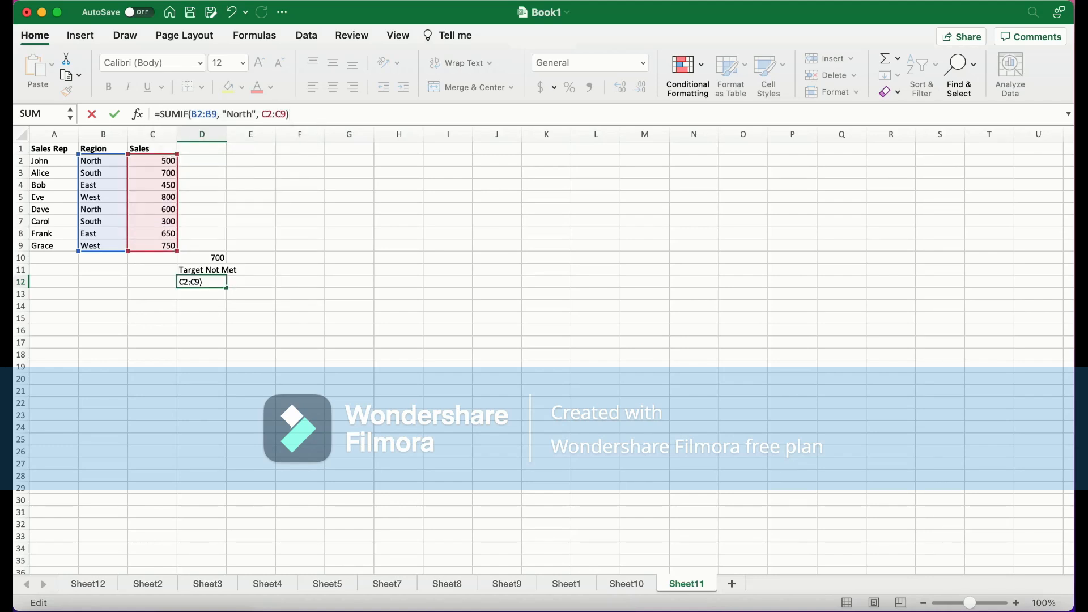
{"action": "key", "text": "Return"}
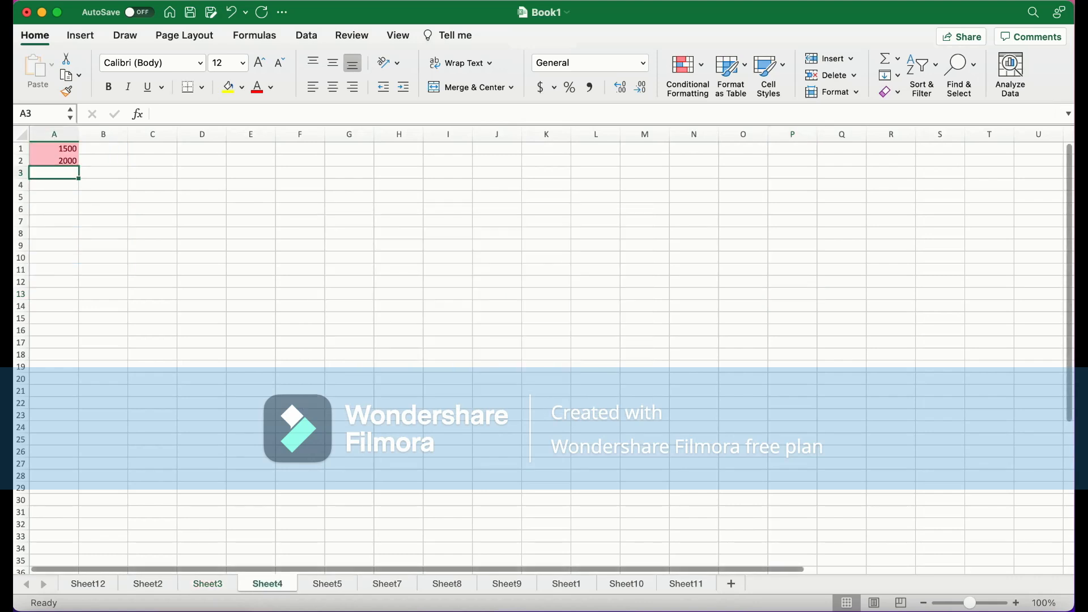
Open the Data ribbon and switch to the ID list on Sheet9
{"action": "left_click", "coordinate": [306, 35]}
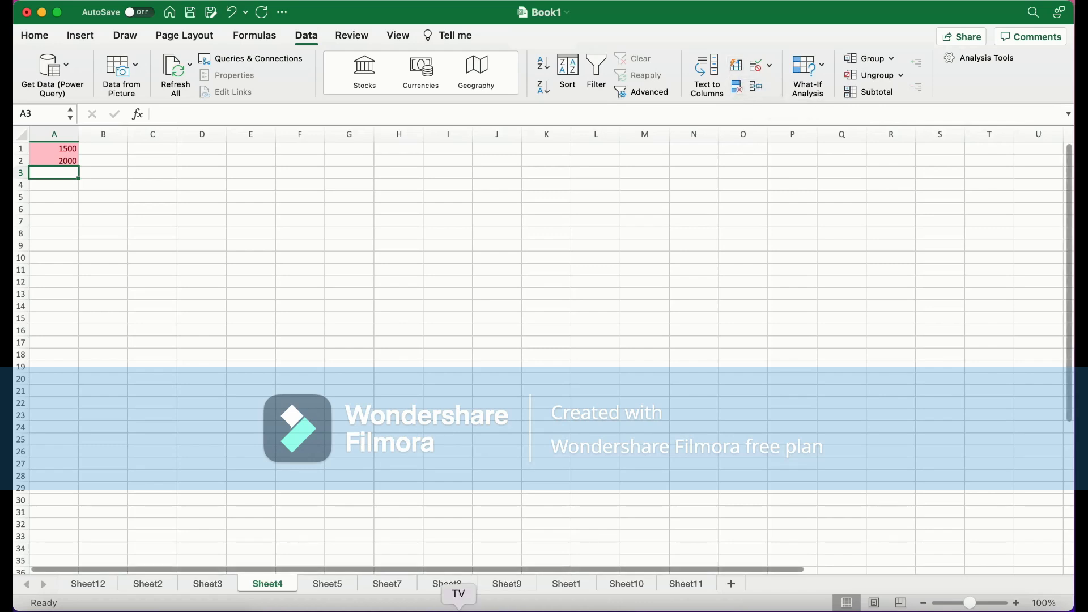
{"action": "left_click", "coordinate": [447, 584]}
{"action": "left_click", "coordinate": [506, 584]}
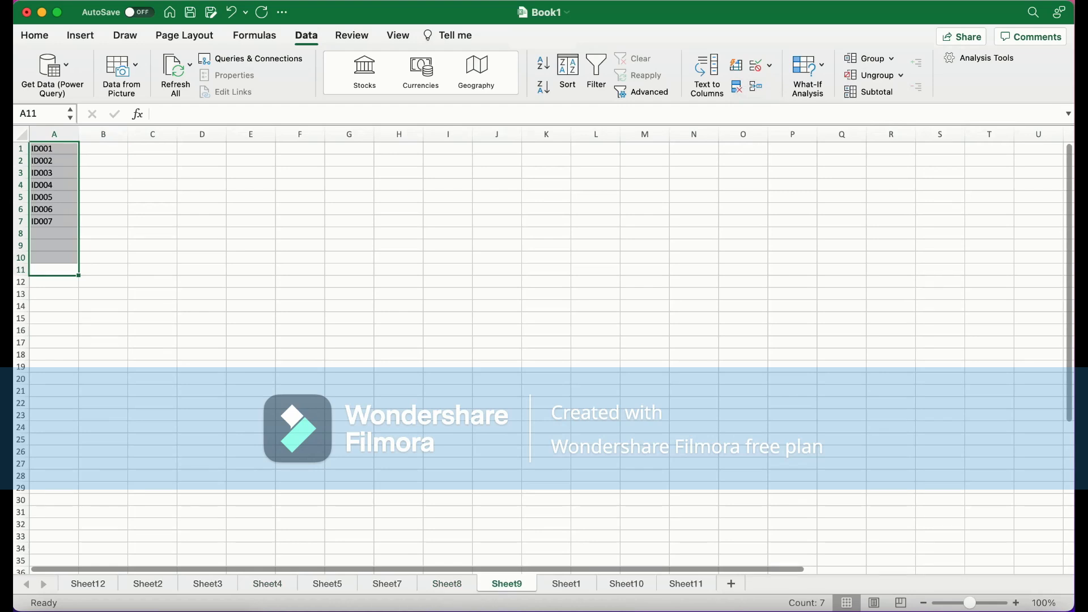